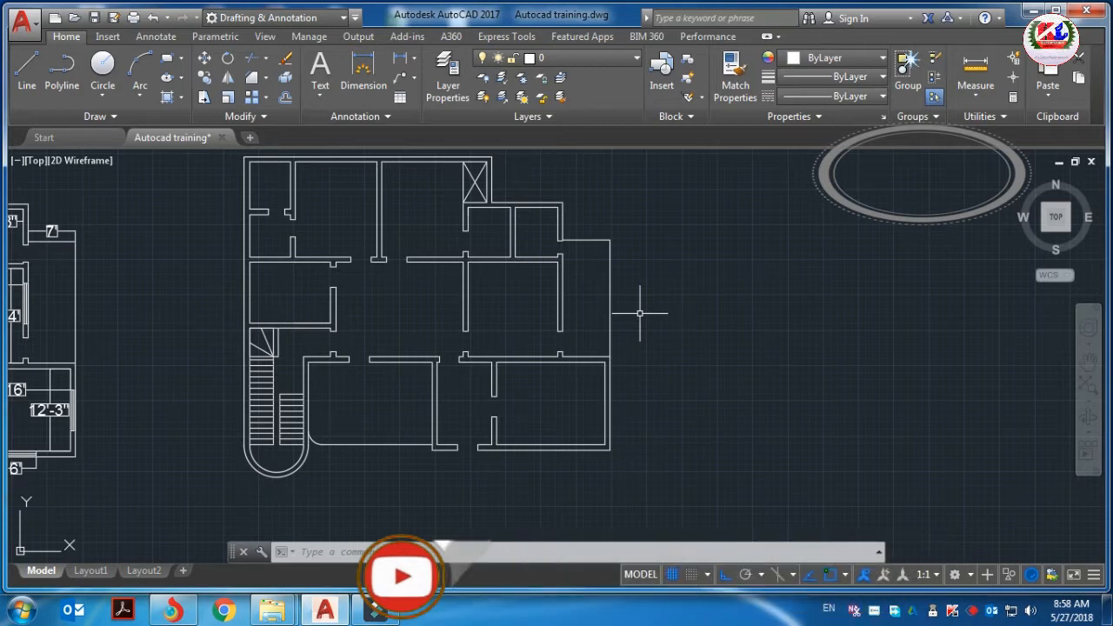
# - Draw a line along the inner face of the lower-right room's bottom wall, from inner corner to inner corner
pyautogui.scroll(4, 517, 457)
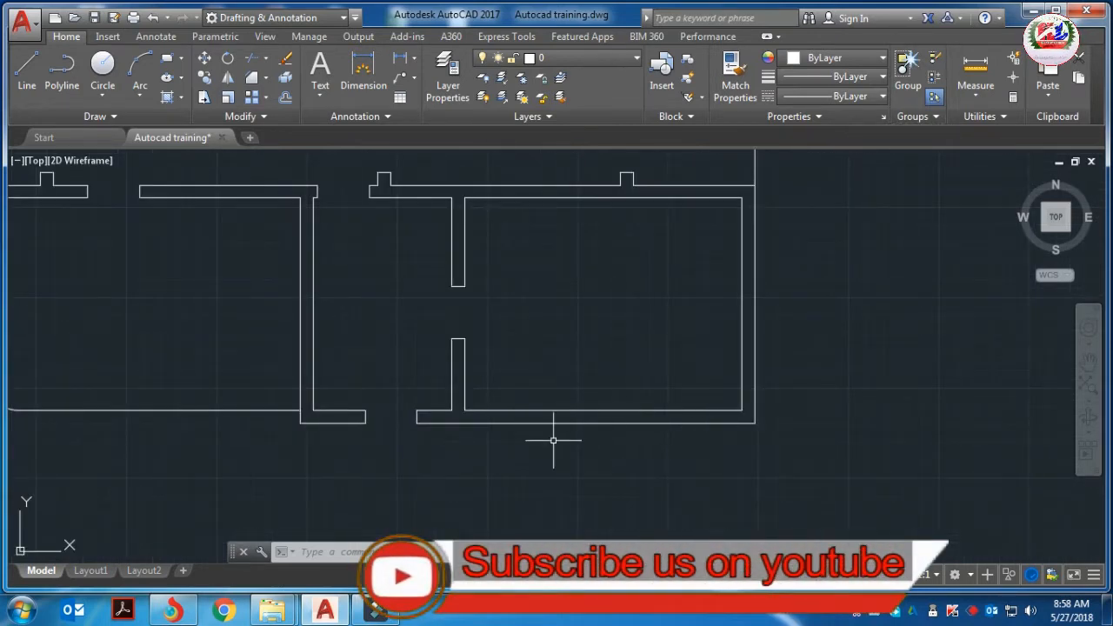
pyautogui.write('l')
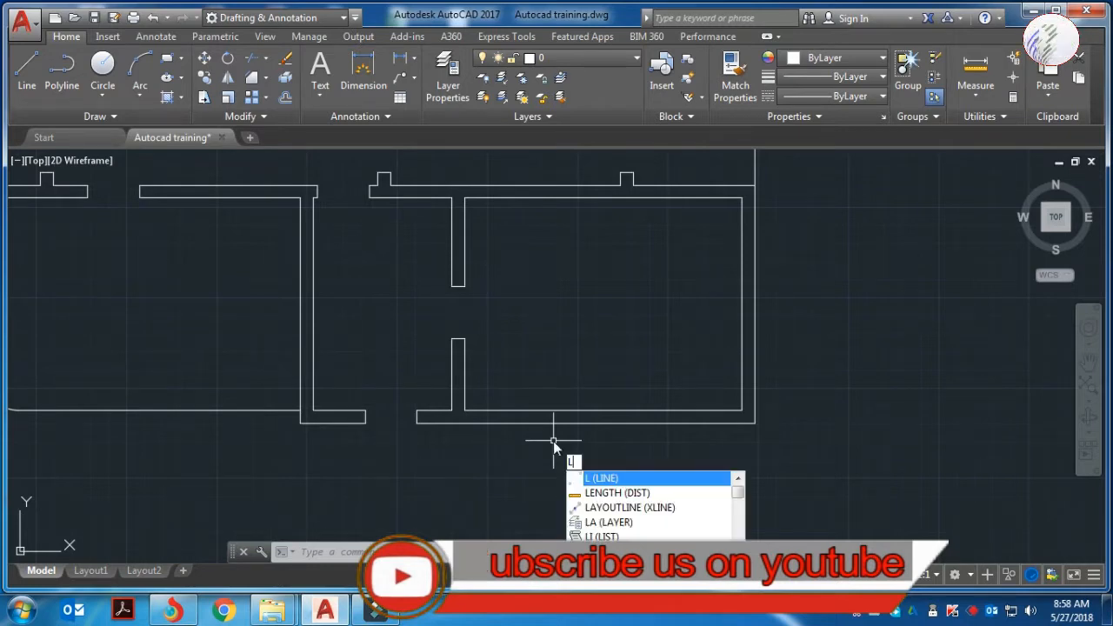
pyautogui.press('Return')
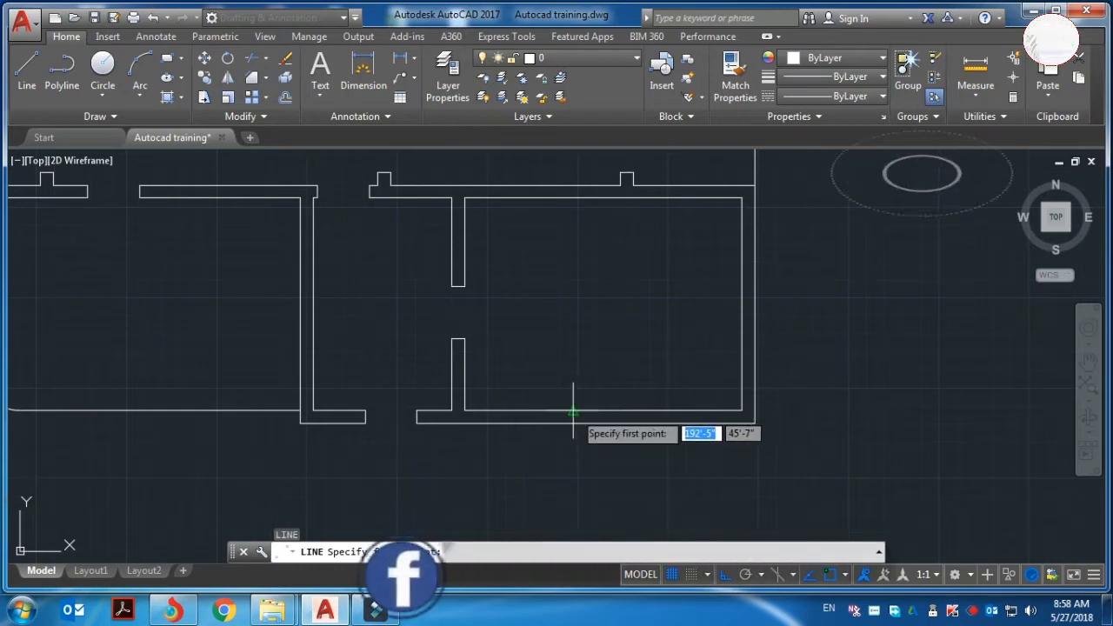
pyautogui.click(466, 410)
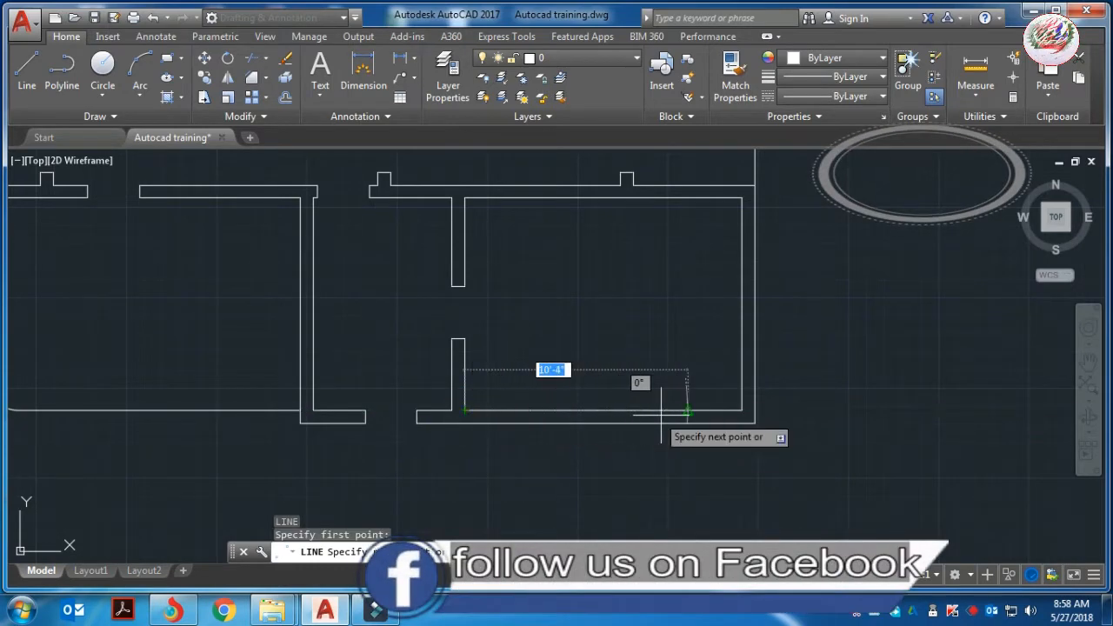
pyautogui.click(740, 410)
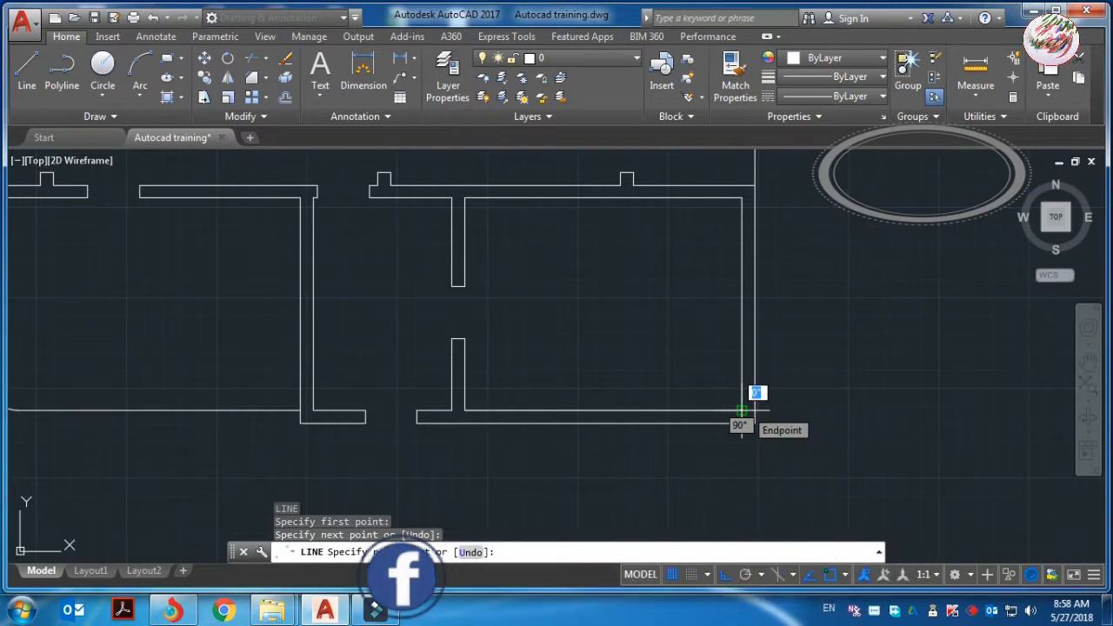
pyautogui.press('Escape')
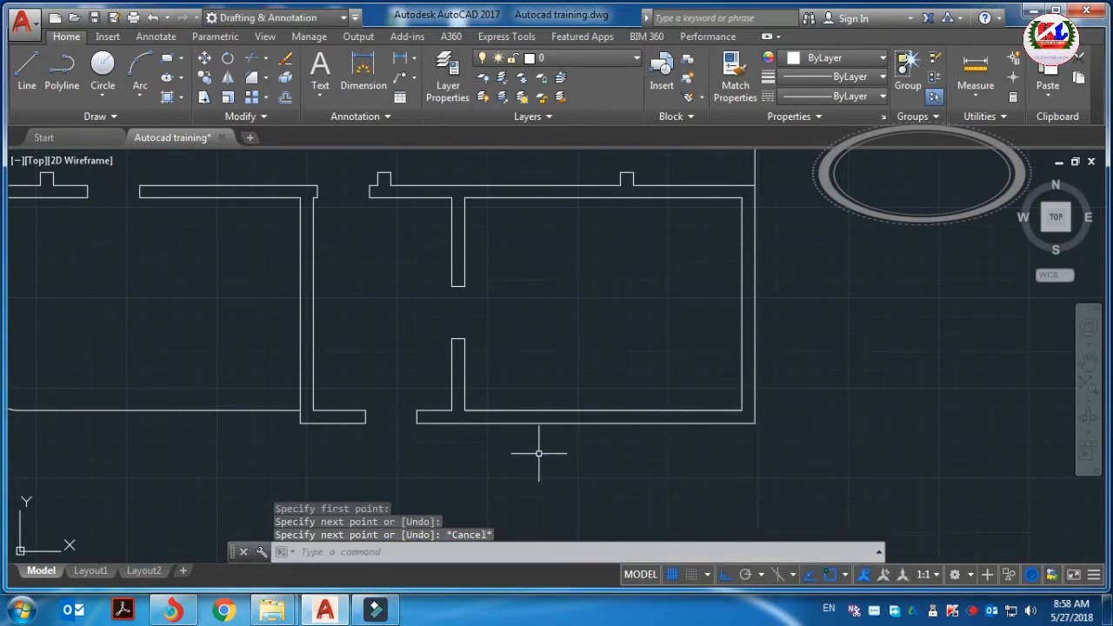
# - Draw a short vertical line from the midpoint of the bottom wall's inner face down past the outer face
pyautogui.press('space')
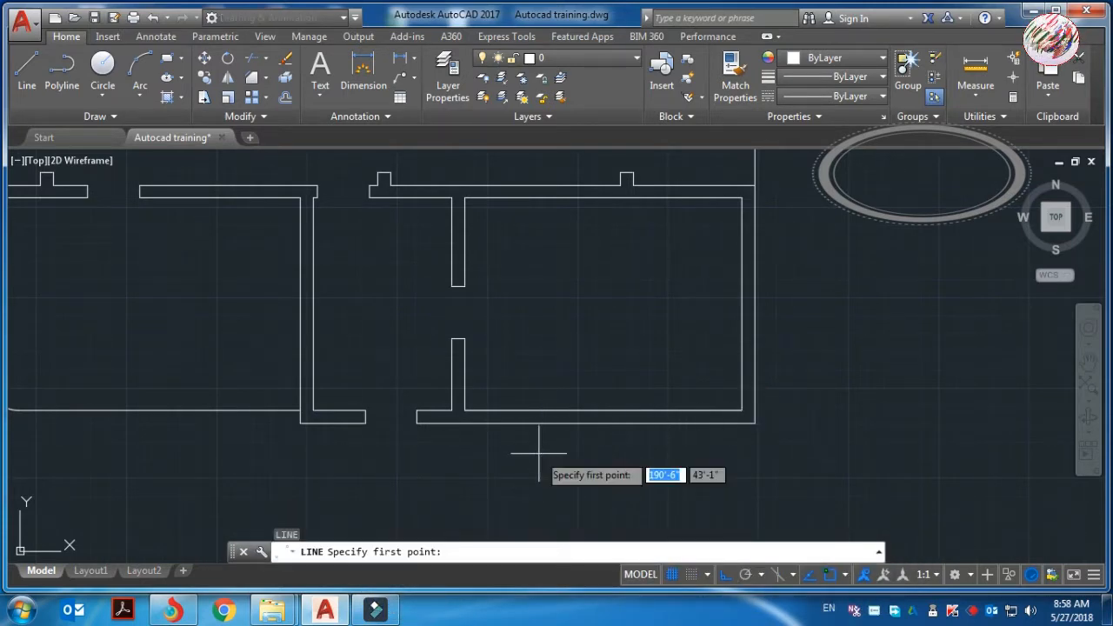
pyautogui.click(603, 411)
pyautogui.click(603, 451)
pyautogui.press('Escape')
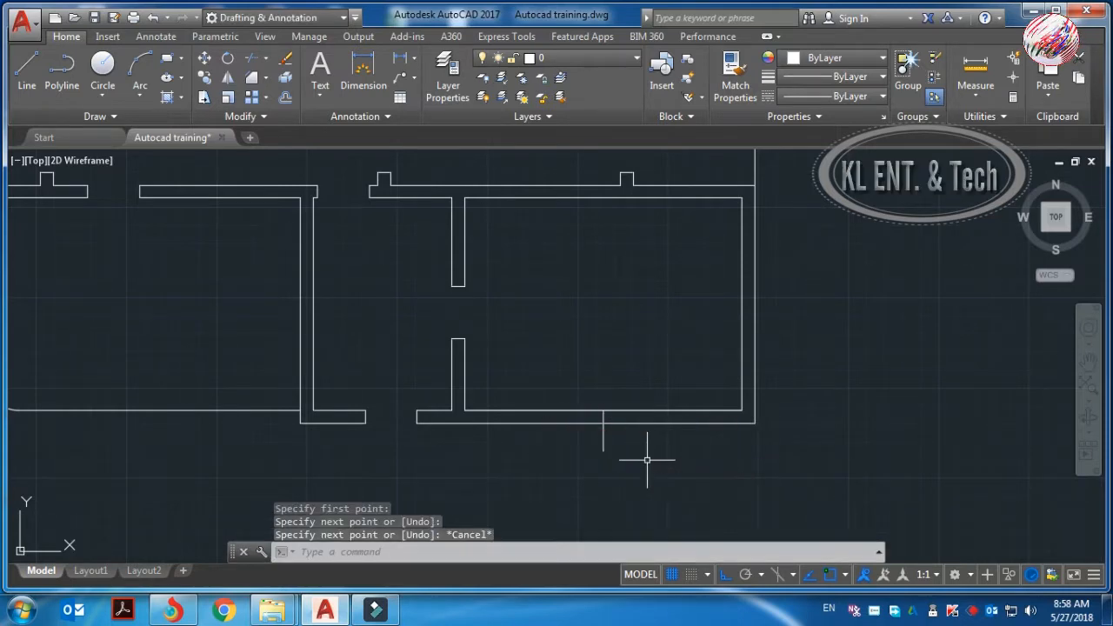
# - Offset the vertical centre line 3' to each side to mark the window's two ends
pyautogui.write('o')
pyautogui.press('Return')
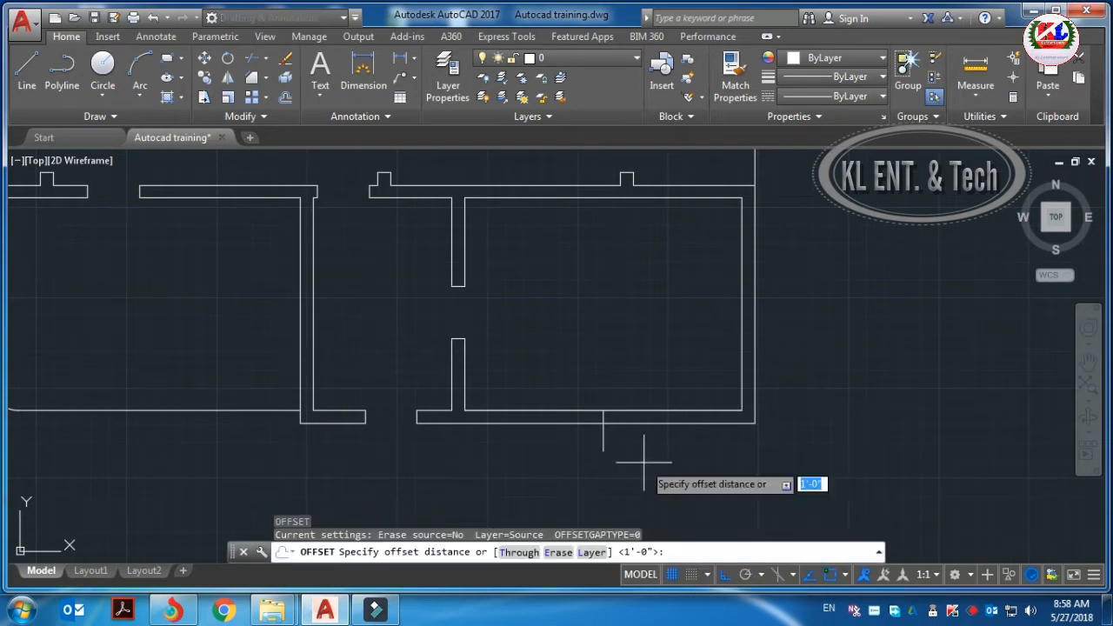
pyautogui.write('6')
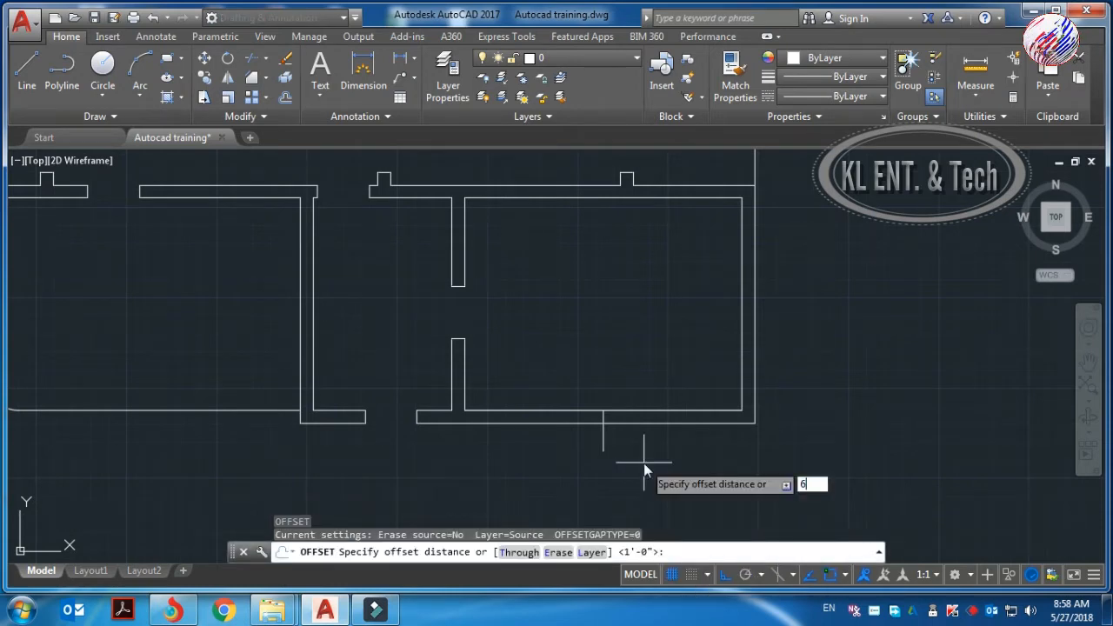
pyautogui.press('BackSpace')
pyautogui.write('3')
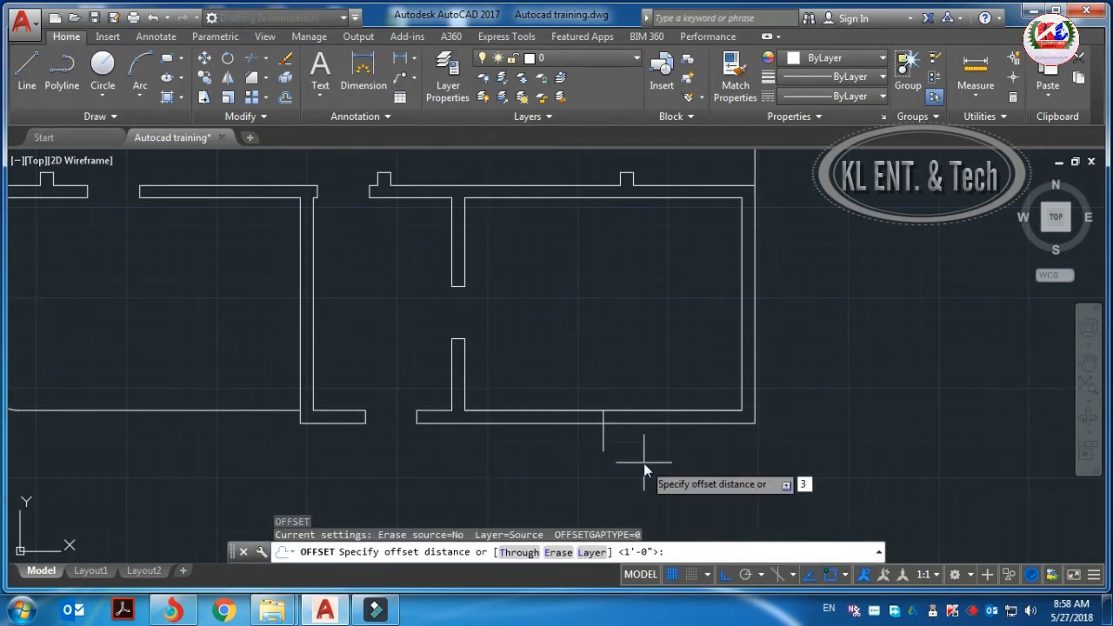
pyautogui.press('Return')
pyautogui.scroll(3, 622, 420)
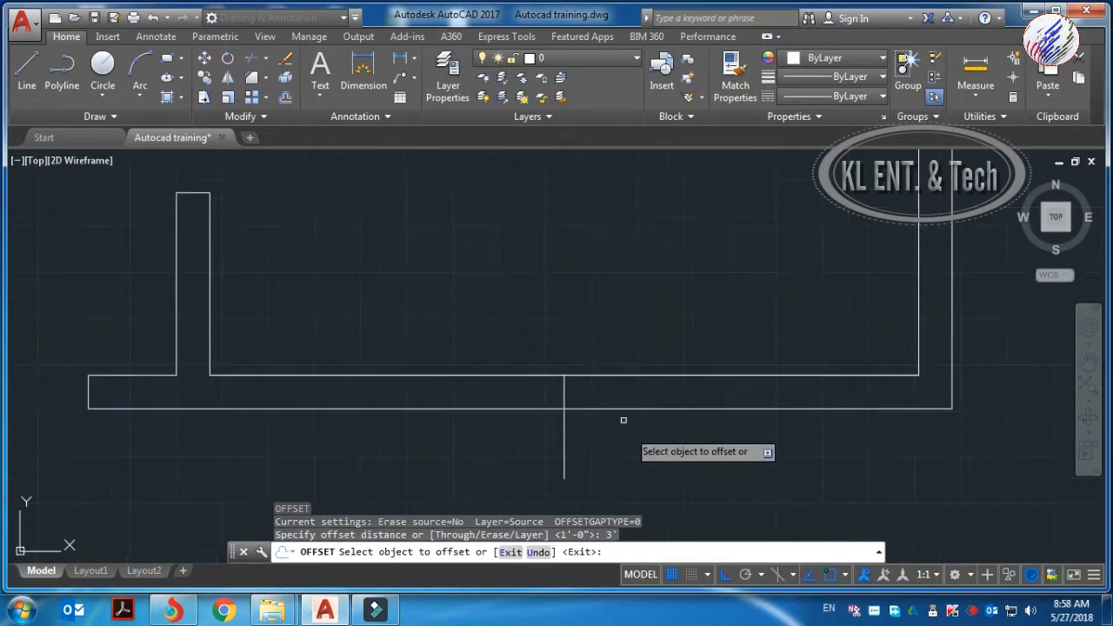
pyautogui.click(564, 376)
pyautogui.click(650, 400)
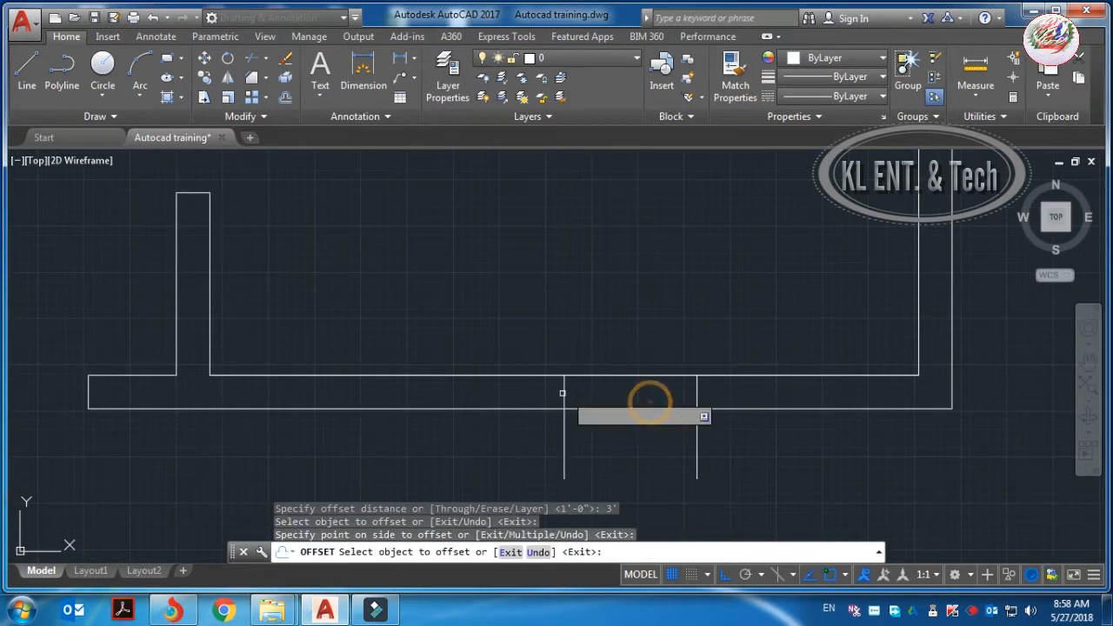
pyautogui.click(564, 393)
pyautogui.click(482, 393)
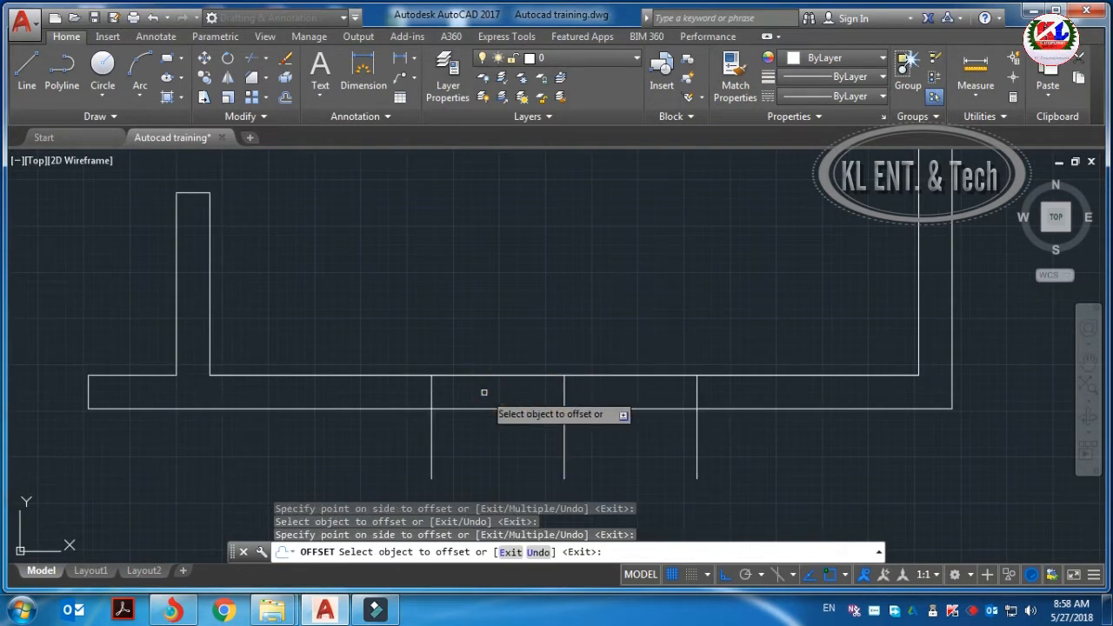
pyautogui.press('Escape')
# - Set the default Offset distance to 3 inches and leave the command without selecting an object
pyautogui.press('Return')
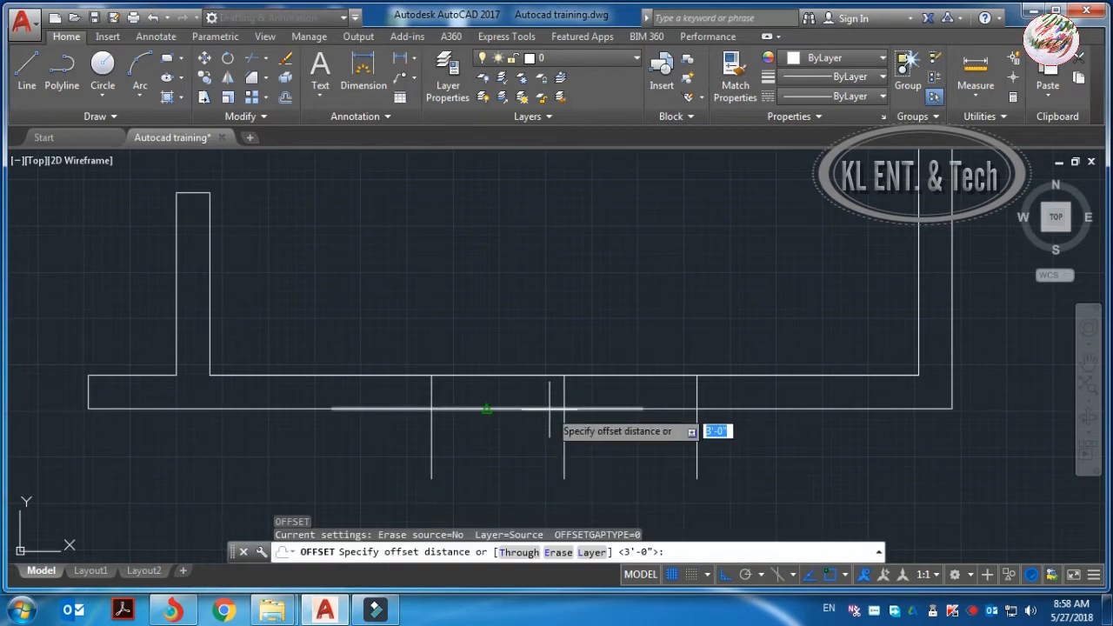
pyautogui.press('Return')
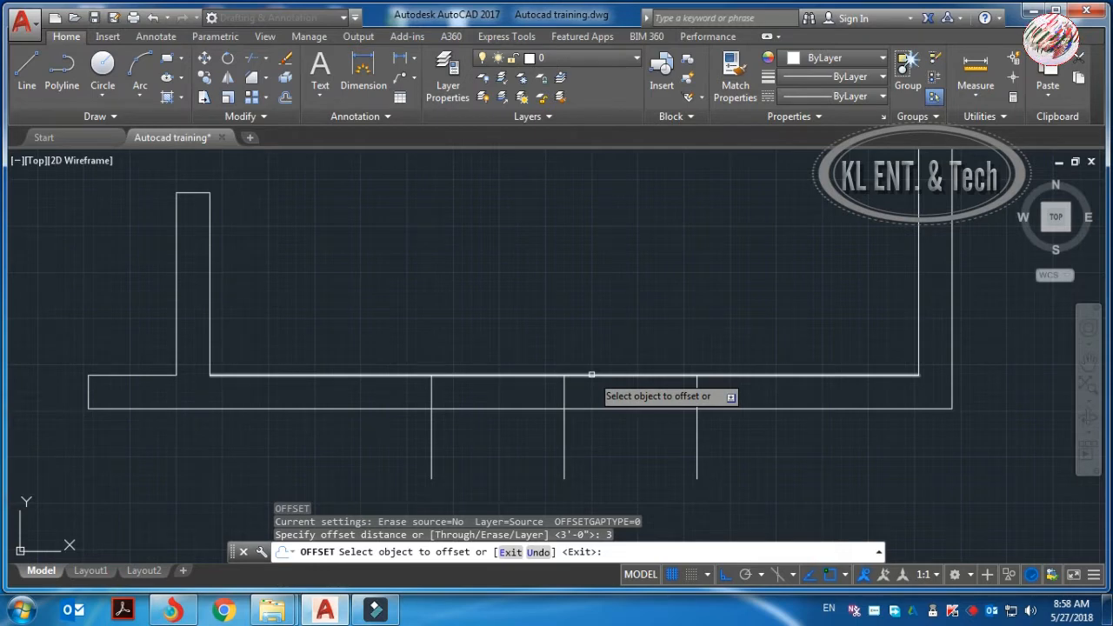
pyautogui.press('Escape')
# - Draw a line along the bottom wall's outer face between the window's two end lines
pyautogui.press('l')
pyautogui.press('Return')
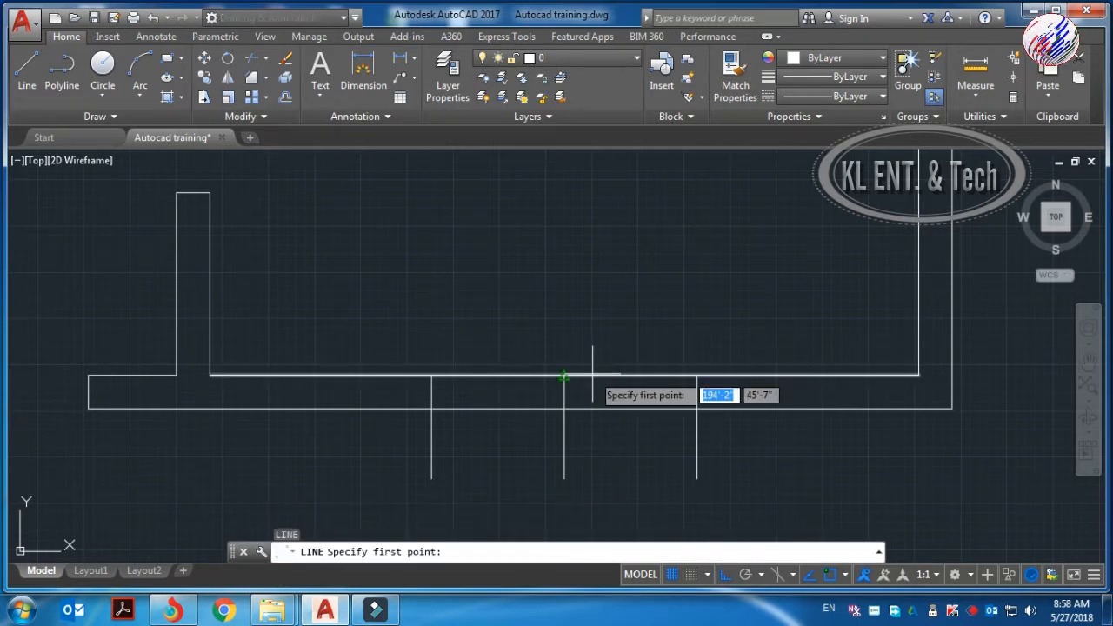
pyautogui.click(432, 374)
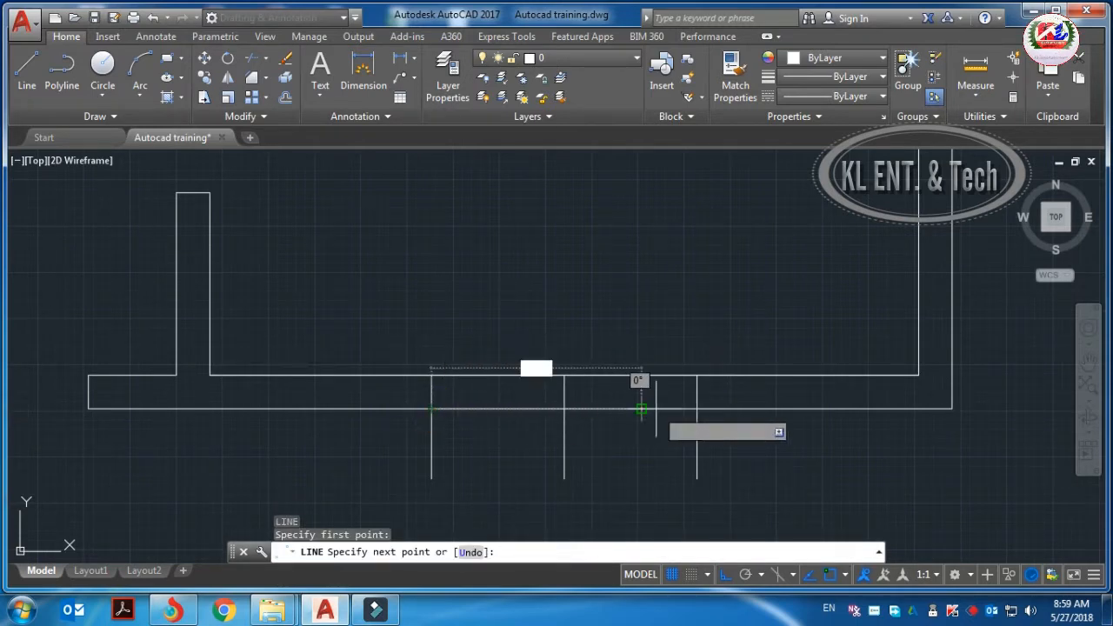
pyautogui.click(697, 409)
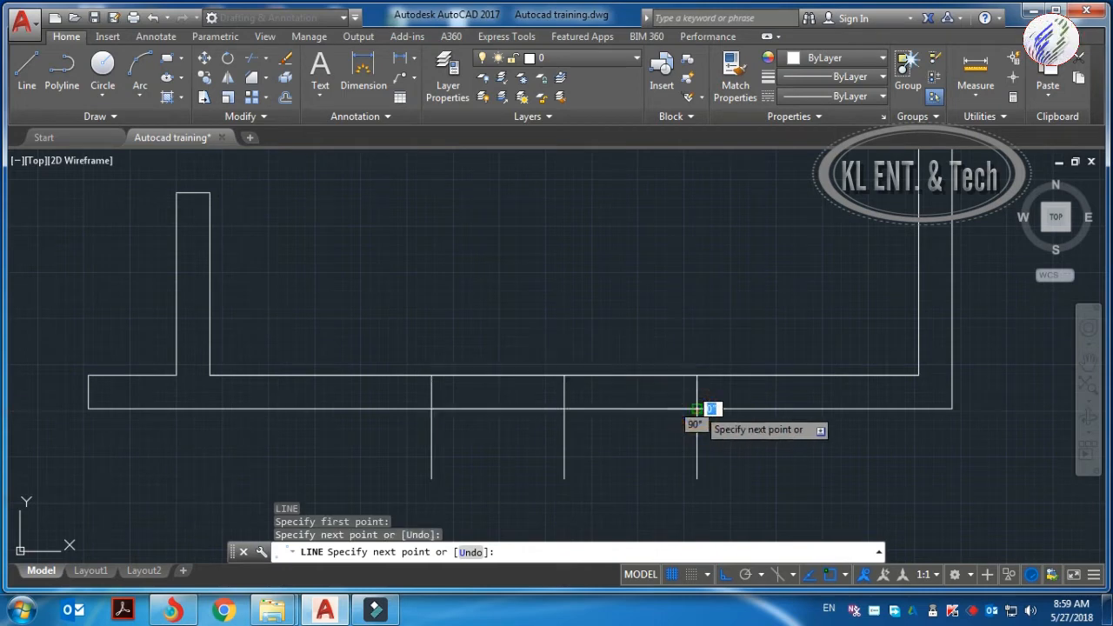
pyautogui.press('Escape')
# - Offset the window's outer line 3" inward into the wall twice in succession to form two glazing lines
pyautogui.press('Return')
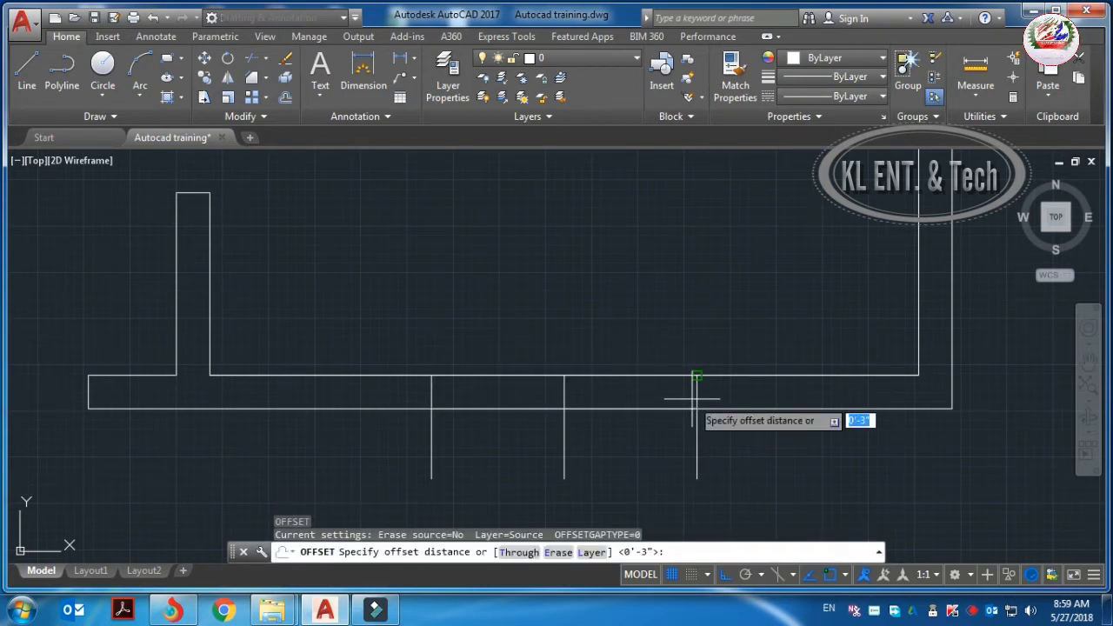
pyautogui.press('Return')
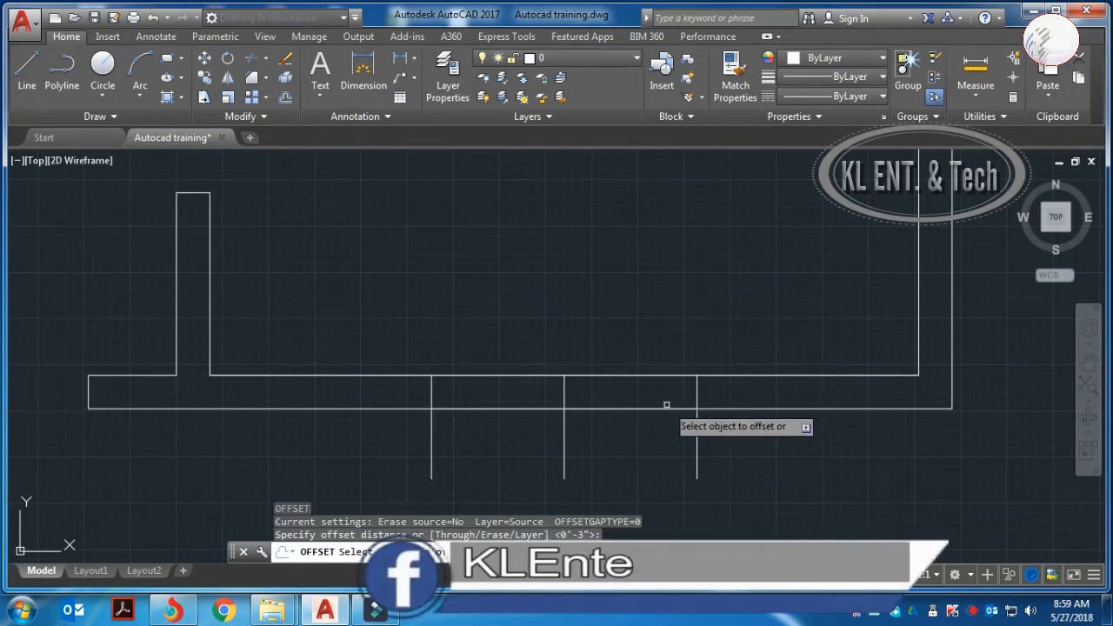
pyautogui.click(666, 408)
pyautogui.click(668, 389)
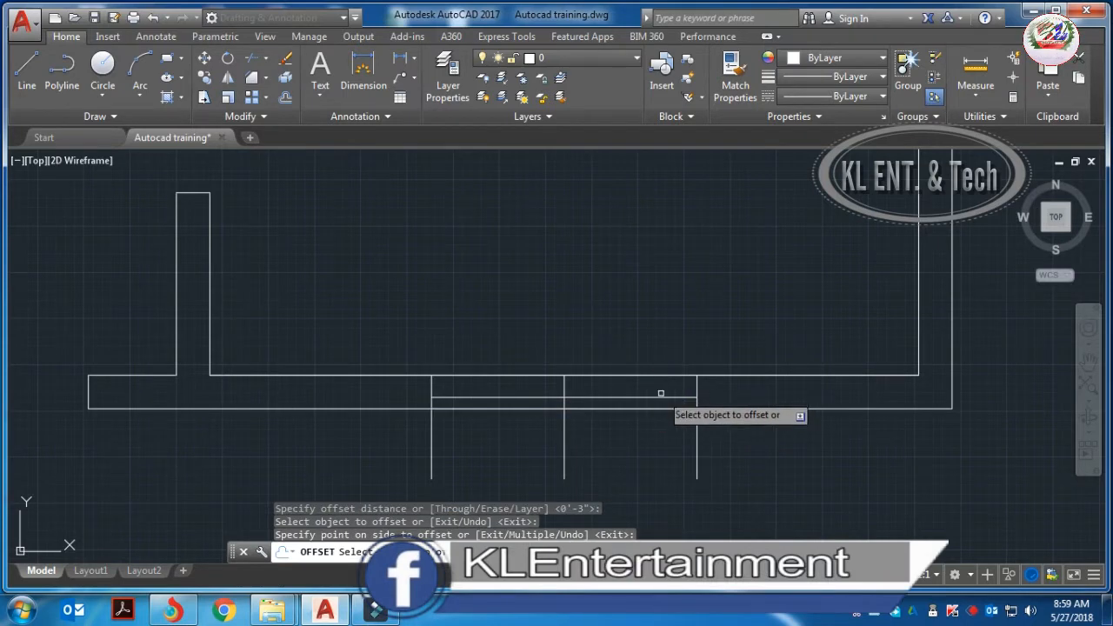
pyautogui.click(661, 398)
pyautogui.click(661, 383)
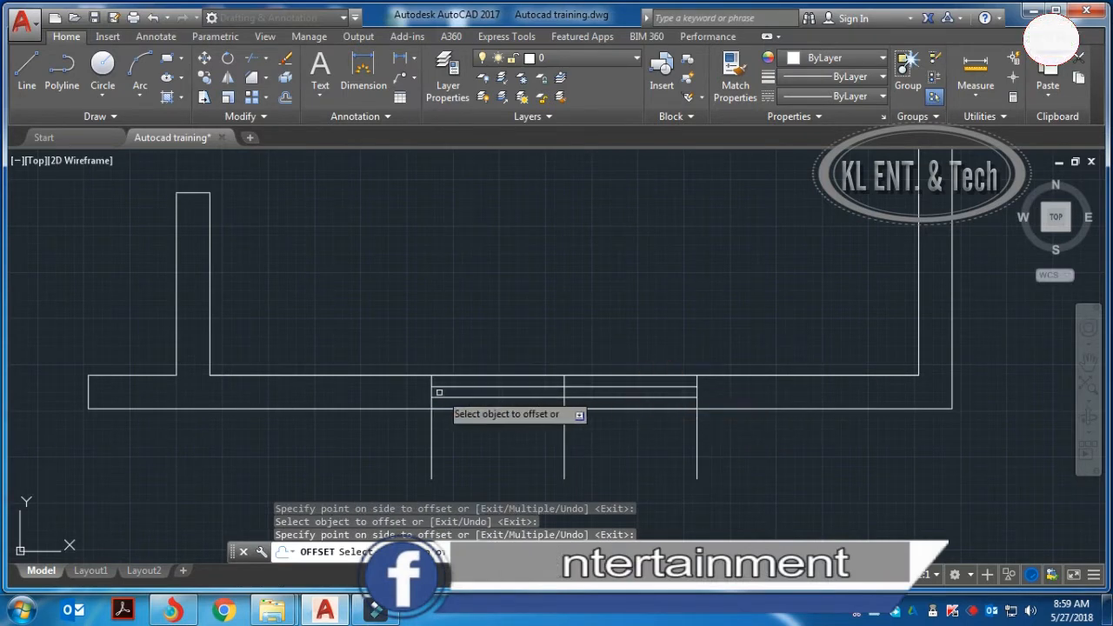
pyautogui.press('Escape')
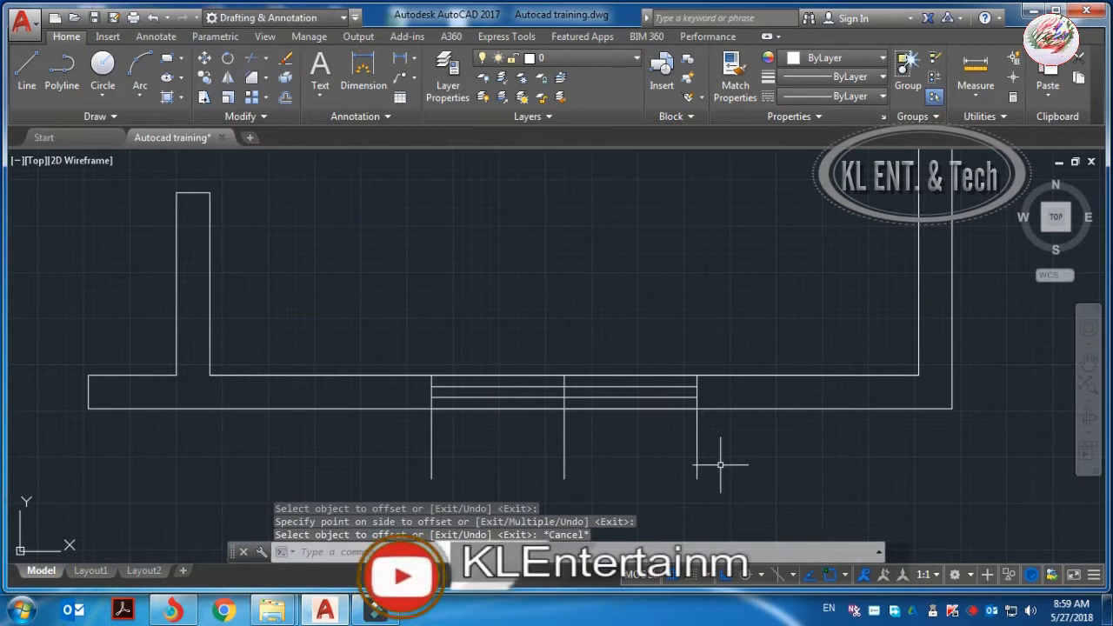
# - Trim the ends of the window's three vertical lines that extend below the bottom wall's outer face
pyautogui.write('tr')
pyautogui.press('Return')
pyautogui.press('Return')
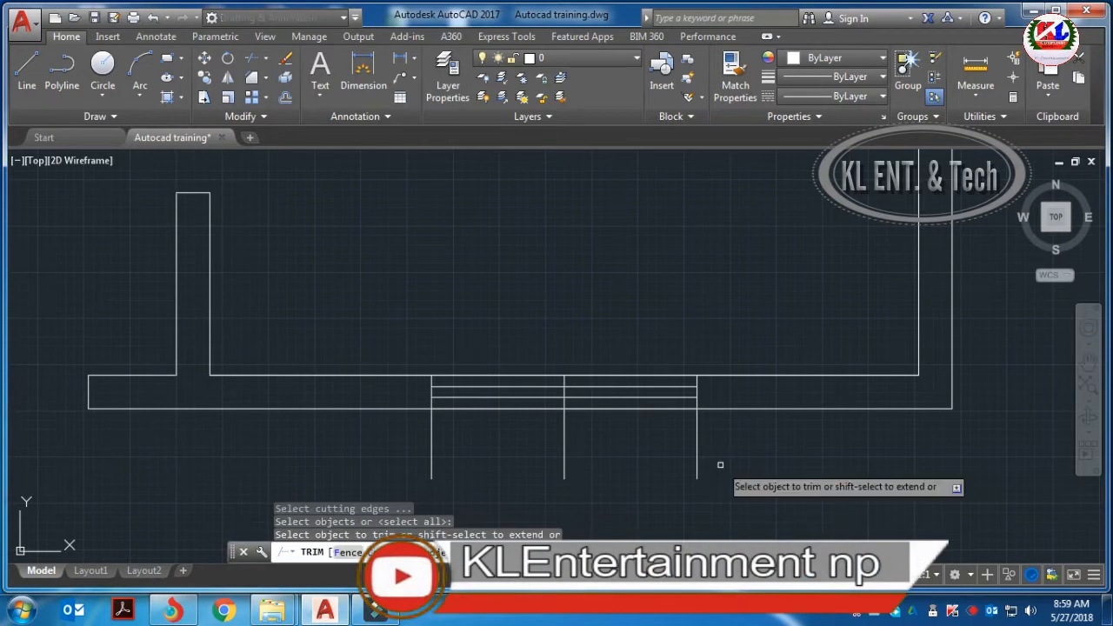
pyautogui.click(429, 444)
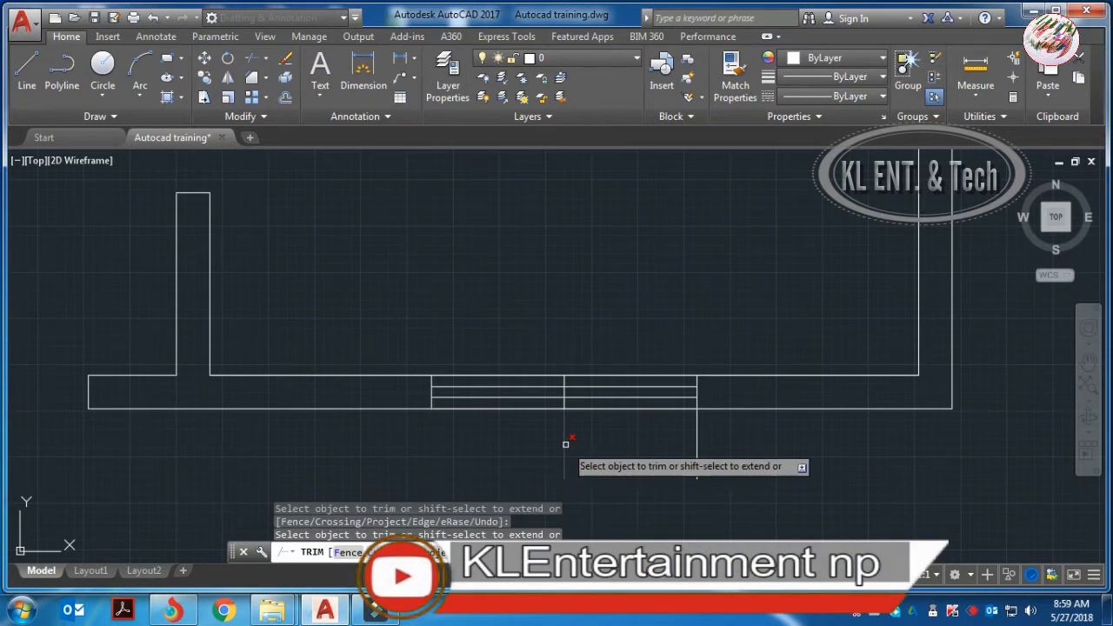
pyautogui.click(565, 443)
pyautogui.click(703, 438)
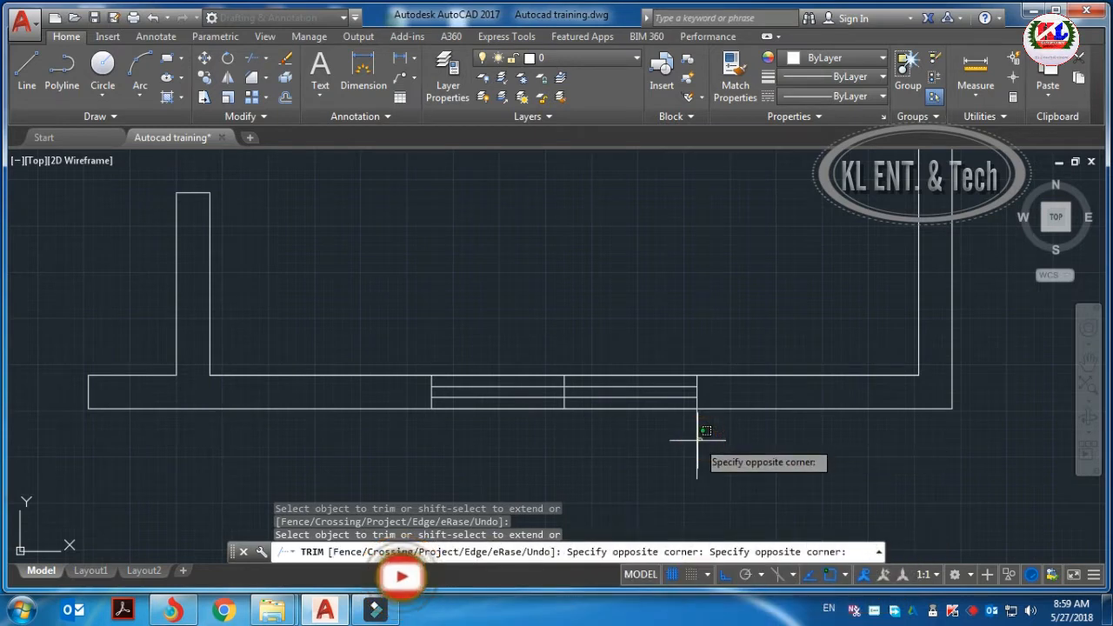
pyautogui.click(701, 440)
pyautogui.scroll(-4, 679, 442)
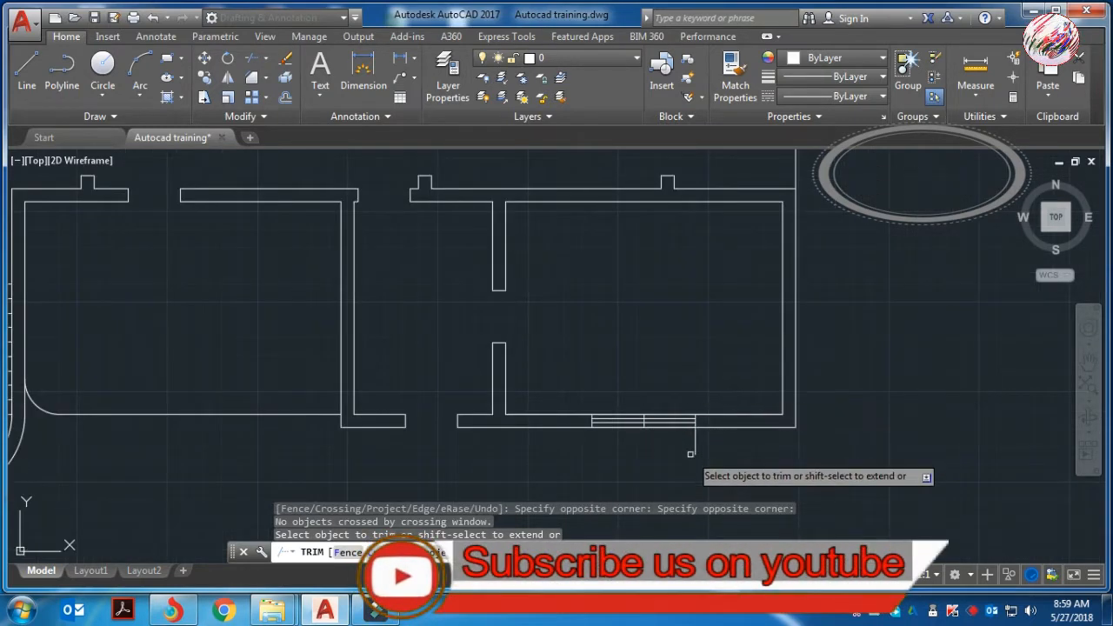
pyautogui.scroll(-2, 630, 406)
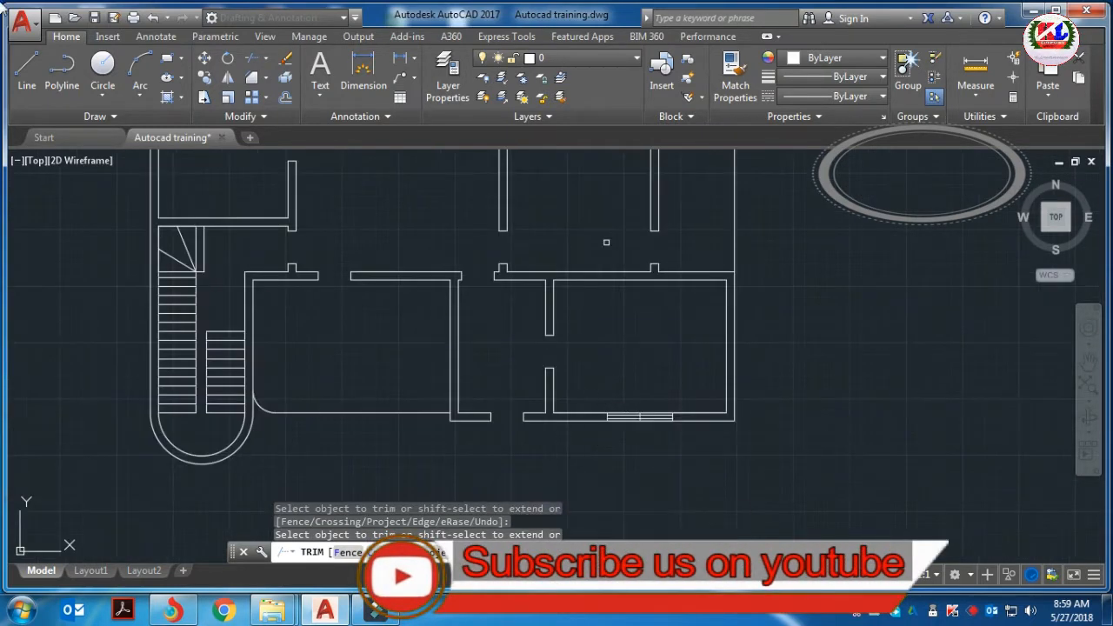
pyautogui.scroll(4, 676, 409)
pyautogui.scroll(-4, 787, 346)
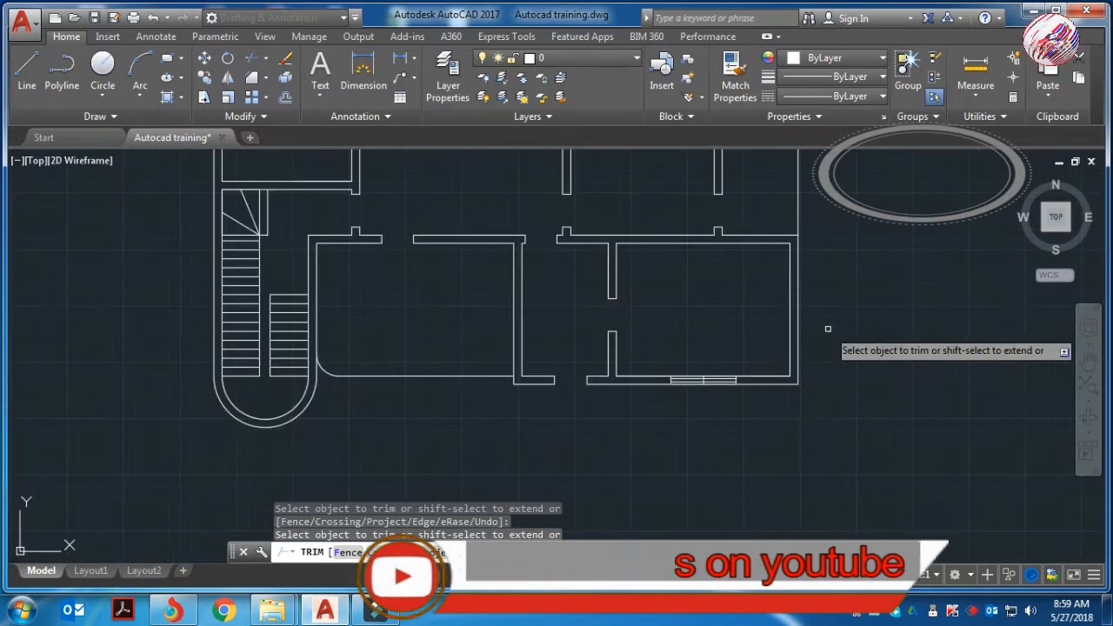
pyautogui.scroll(3, 821, 326)
pyautogui.scroll(-4, 796, 347)
pyautogui.scroll(3, 765, 278)
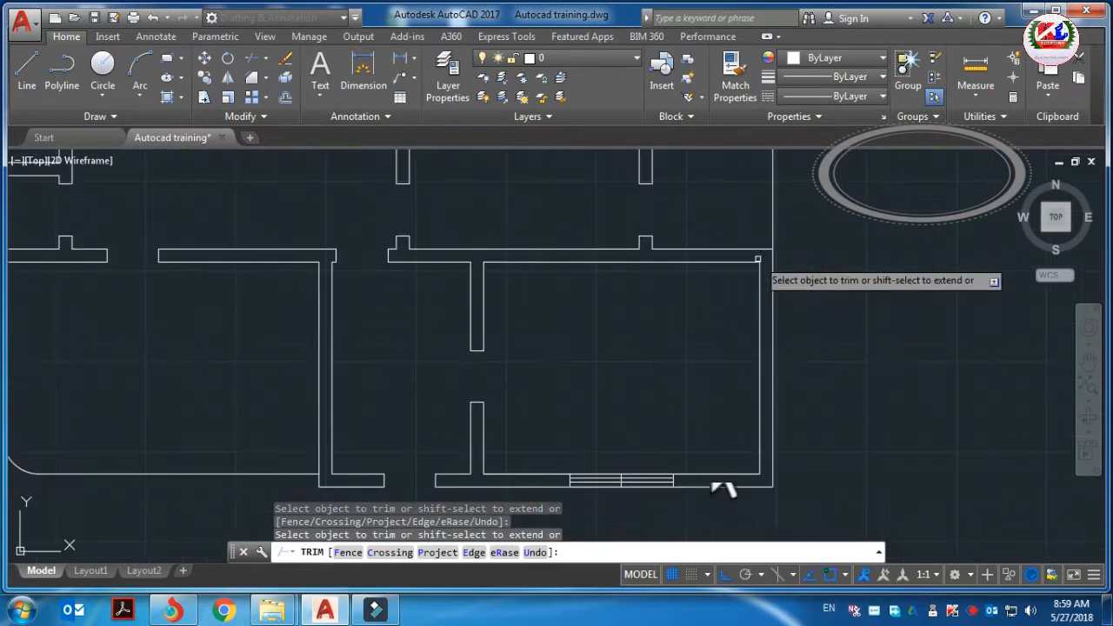
pyautogui.press('Escape')
pyautogui.write('l')
pyautogui.press('Return')
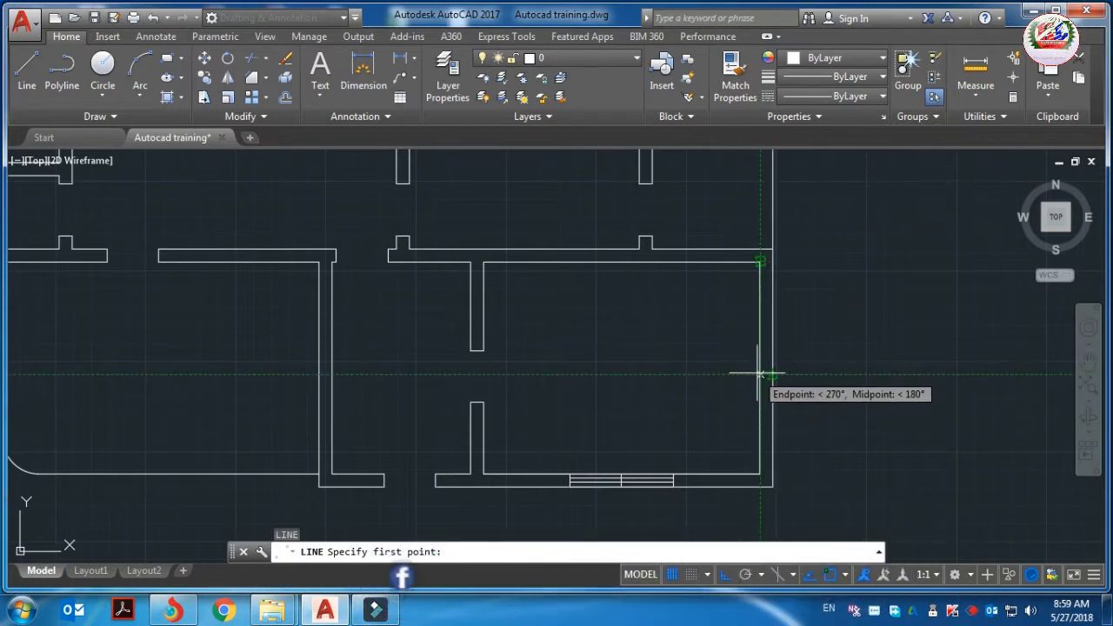
pyautogui.press('Escape')
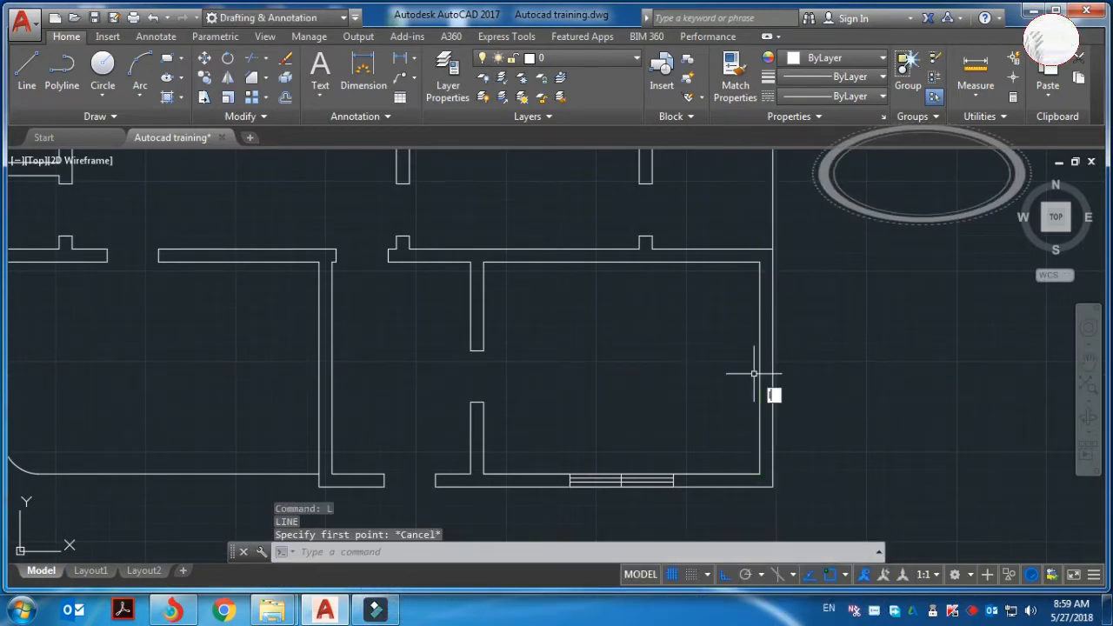
# - Draw a vertical line along the inner face of the lower-right room's right wall, from the upper corner to the lower corner
pyautogui.press('Return')
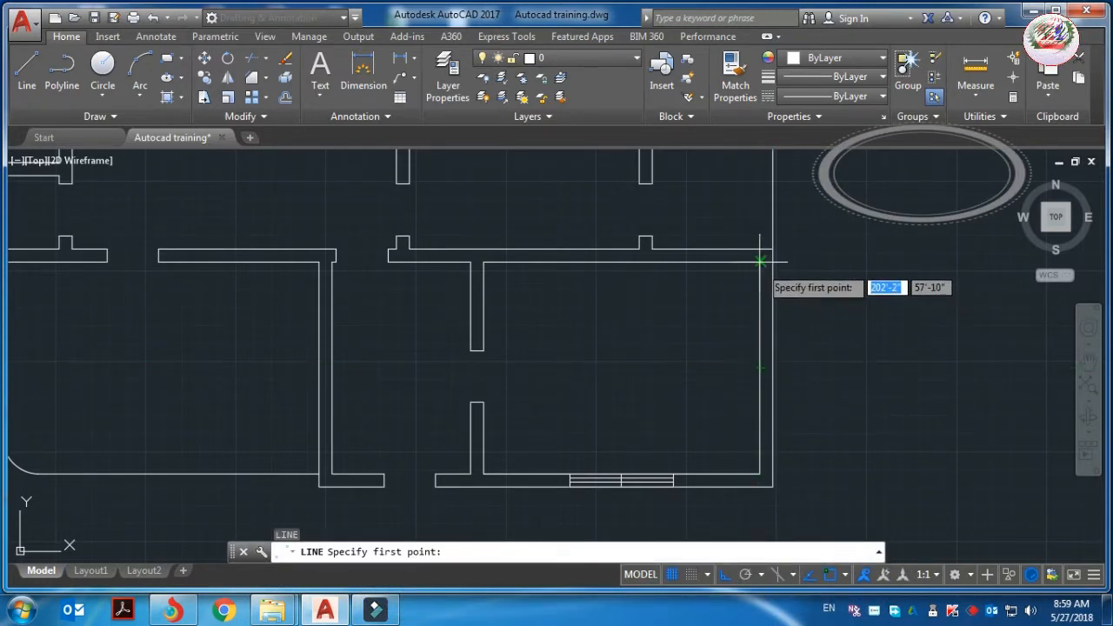
pyautogui.click(760, 260)
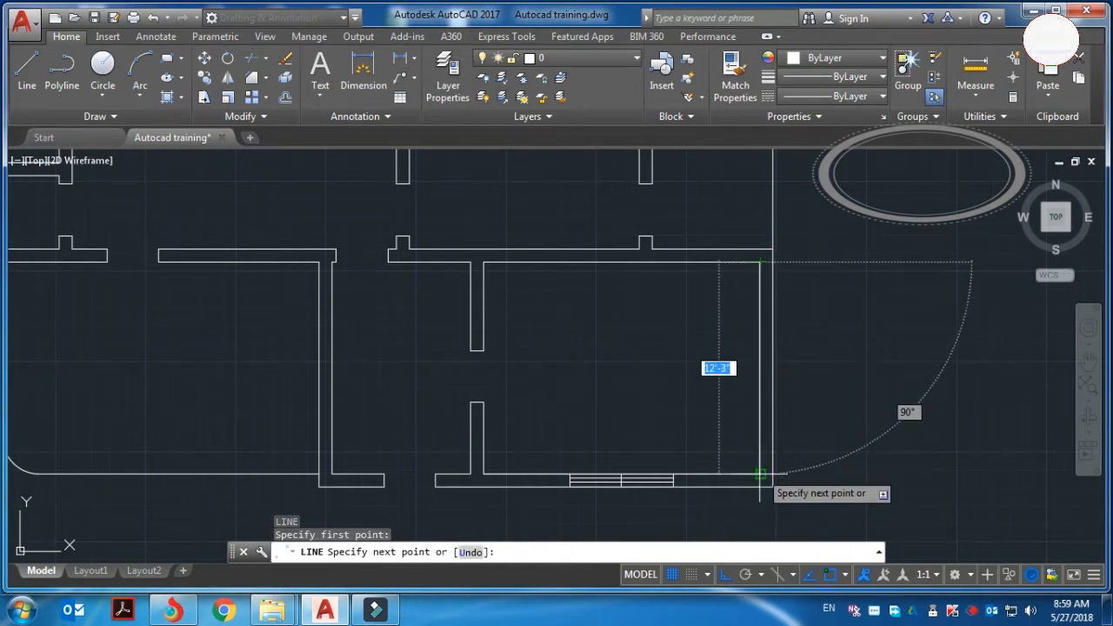
pyautogui.press('Escape')
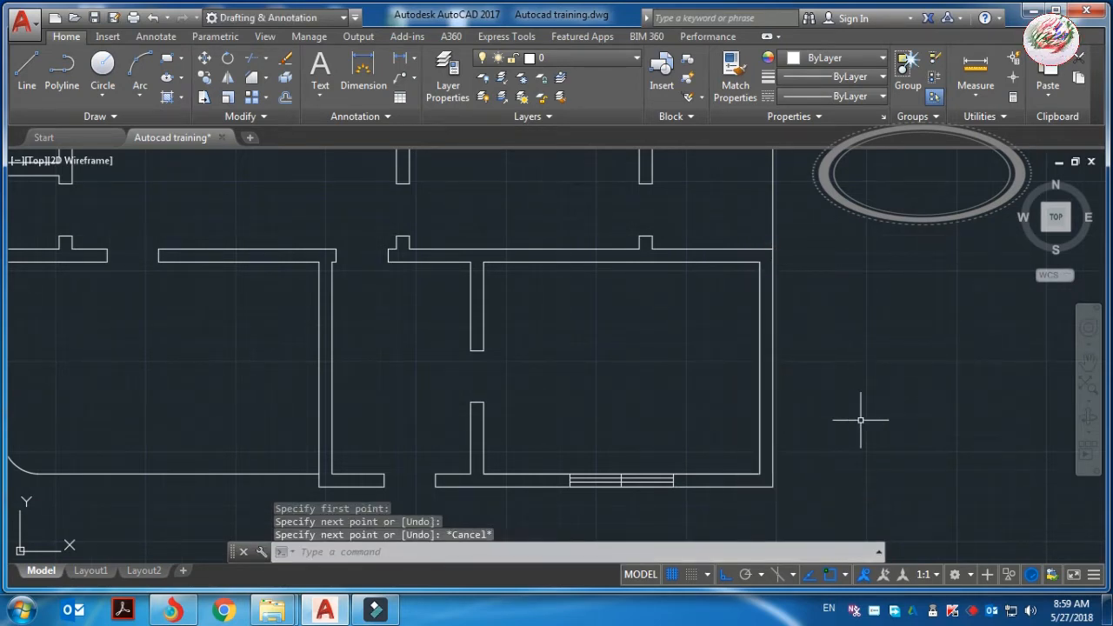
# - Draw a horizontal line from the midpoint of the right wall's inner face outward past the wall
pyautogui.write('l')
pyautogui.press('Return')
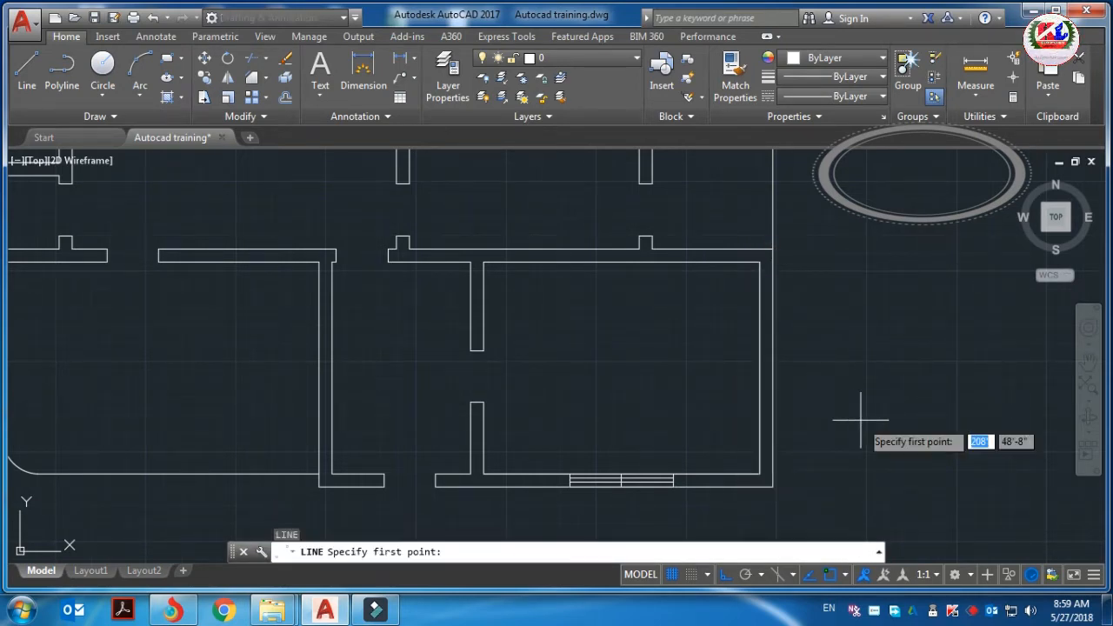
pyautogui.click(760, 369)
pyautogui.click(841, 372)
pyautogui.press('Escape')
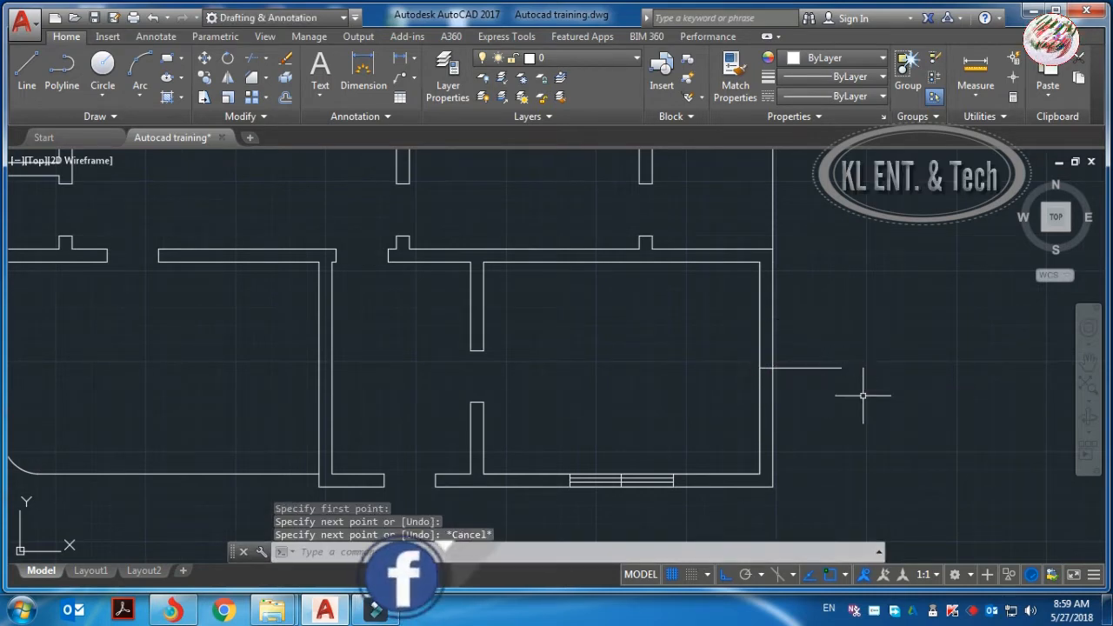
# - Offset the horizontal centre line 3' upward and 3' downward to mark the right-wall window's ends
pyautogui.write('o')
pyautogui.press('Return')
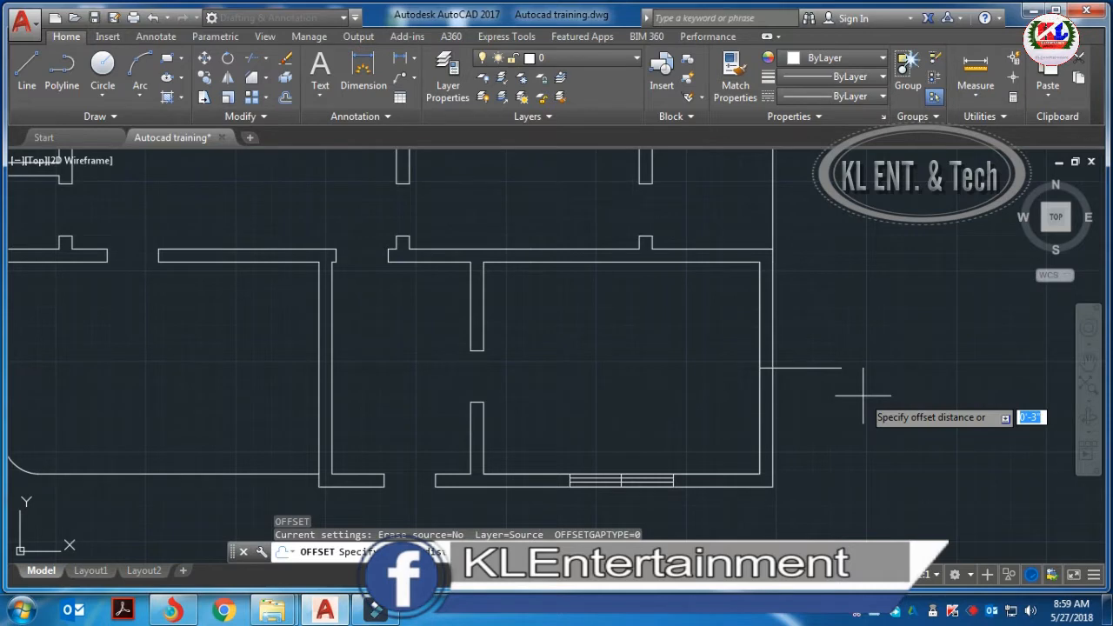
pyautogui.write("3'")
pyautogui.press('Return')
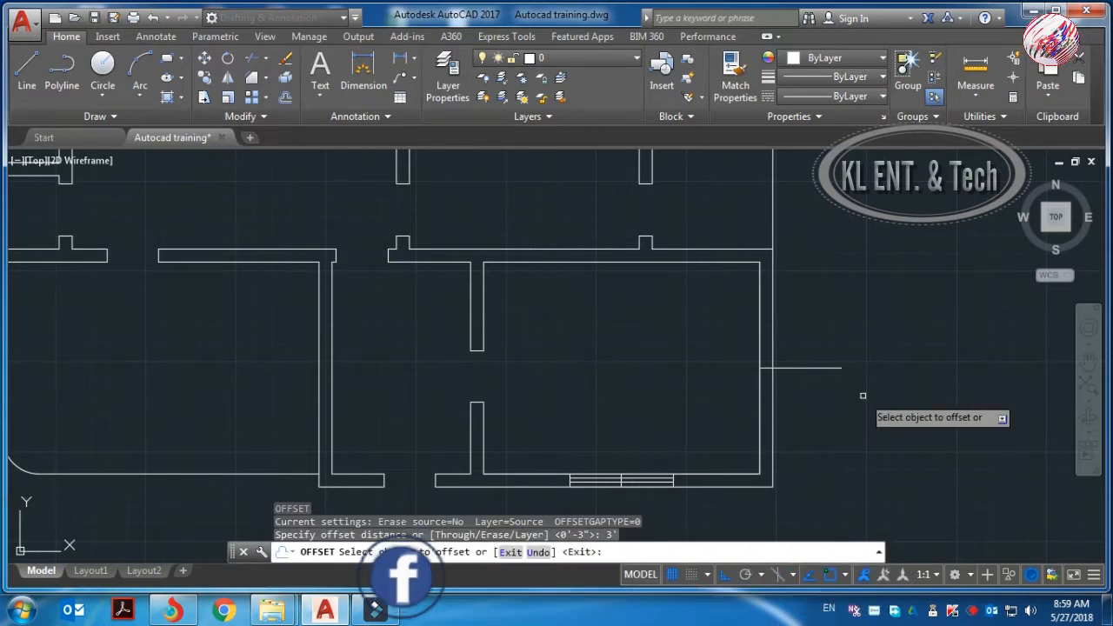
pyautogui.click(803, 369)
pyautogui.click(793, 324)
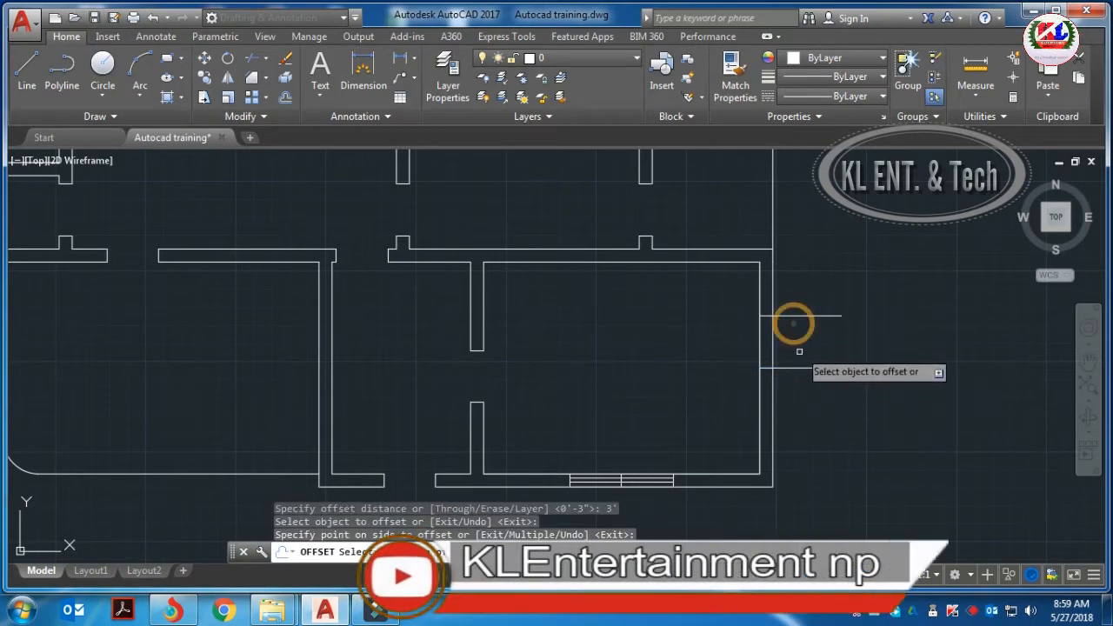
pyautogui.click(803, 368)
pyautogui.click(807, 419)
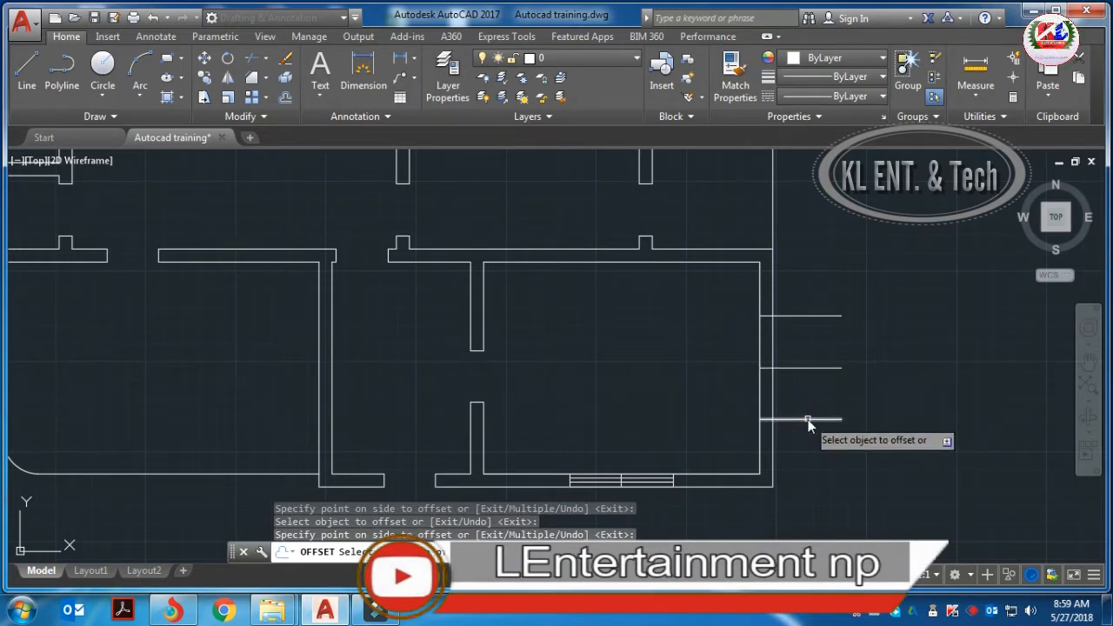
pyautogui.write('3')
pyautogui.press('Return')
pyautogui.press('Escape')
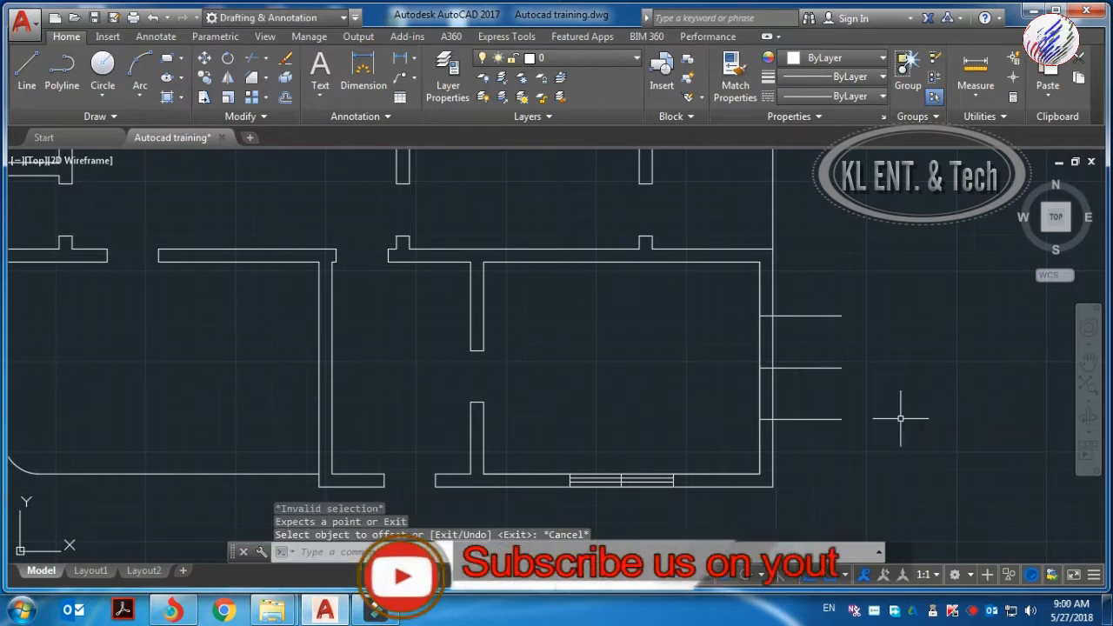
# - Draw a line along the right wall's outer face between the window's two end lines
pyautogui.write('l')
pyautogui.press('Return')
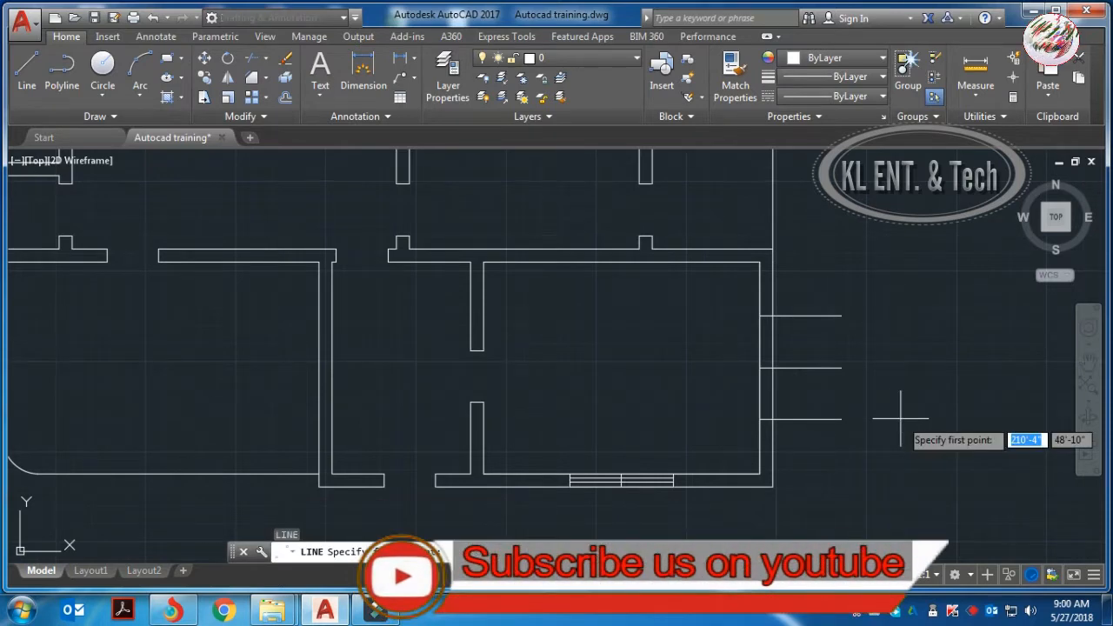
pyautogui.click(772, 317)
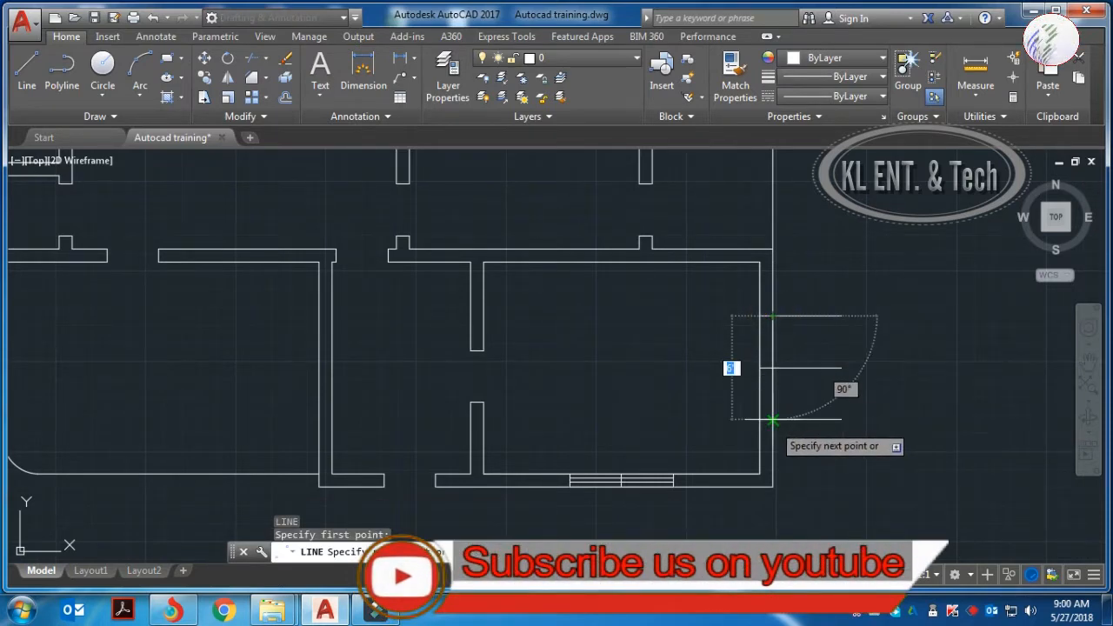
pyautogui.click(773, 421)
pyautogui.press('Escape')
# - Start an Offset with the distance set to 3 inches for the right-wall window's glazing lines
pyautogui.write('o')
pyautogui.press('Return')
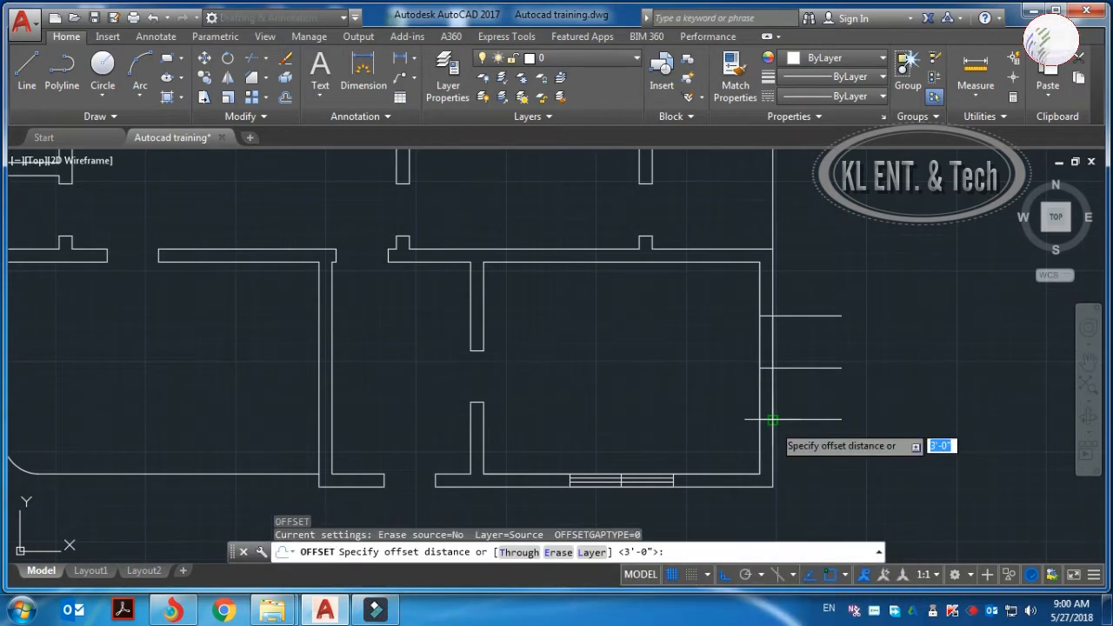
pyautogui.write('3')
pyautogui.press('Return')
pyautogui.scroll(4, 720, 488)
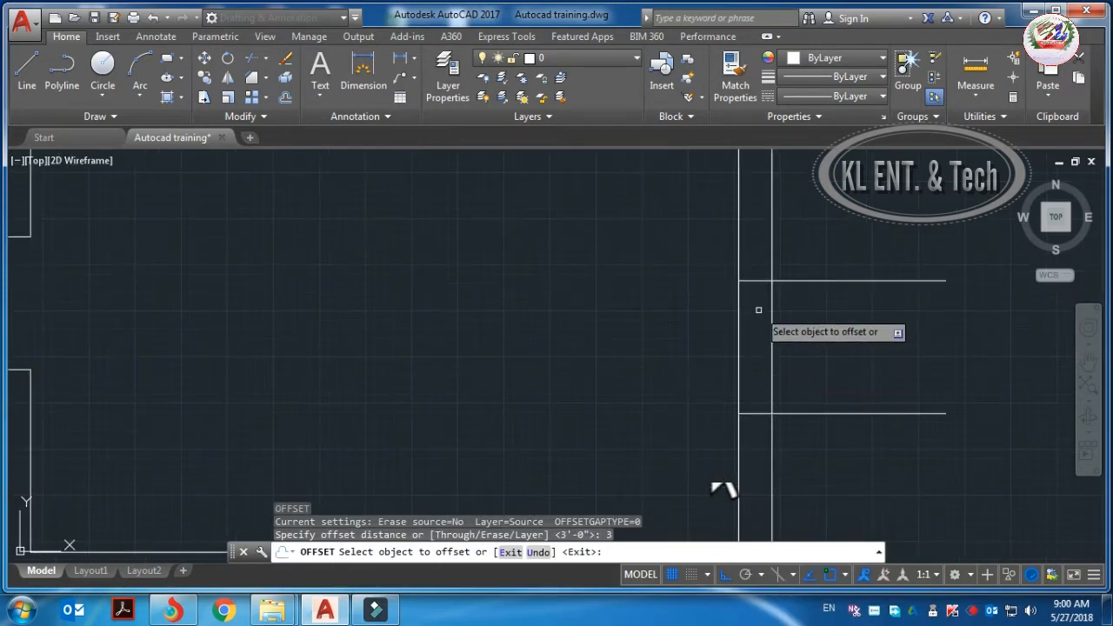
pyautogui.click(764, 316)
pyautogui.click(758, 334)
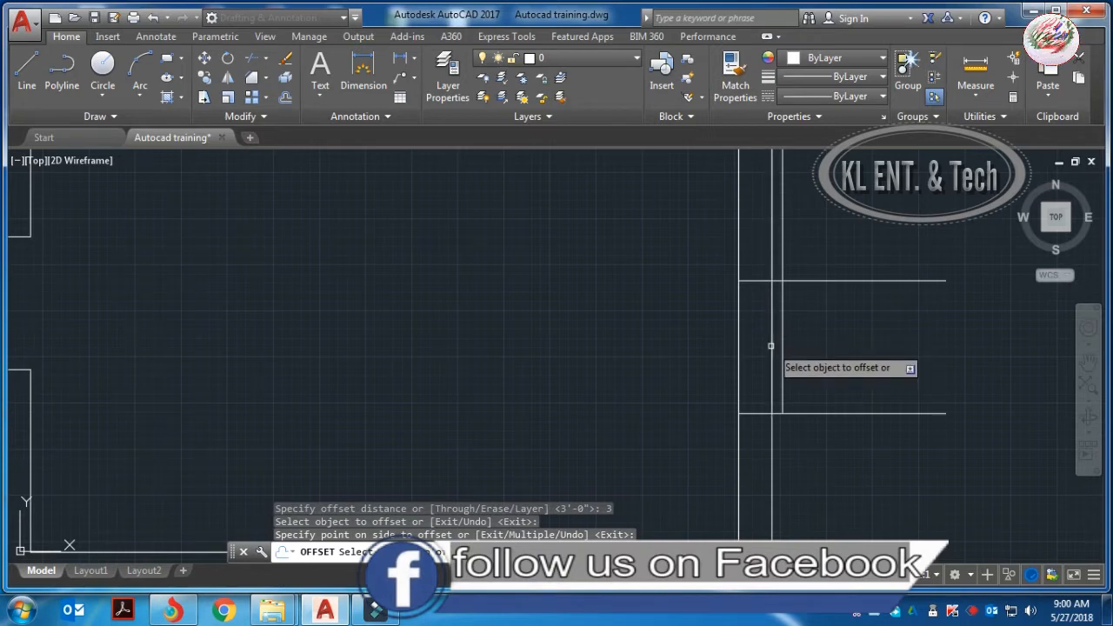
pyautogui.hotkey('ctrl', 'z')
# - Offset the window's outer line 3" inward into the right wall twice in succession to form two glazing lines
pyautogui.click(770, 346)
pyautogui.click(746, 348)
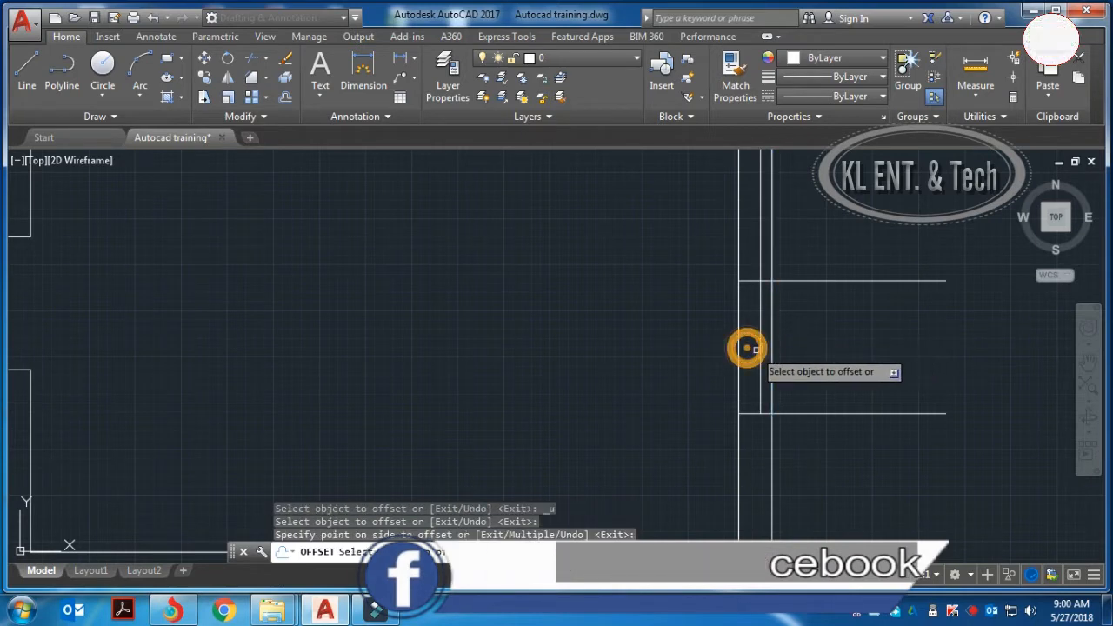
pyautogui.click(758, 348)
pyautogui.click(740, 351)
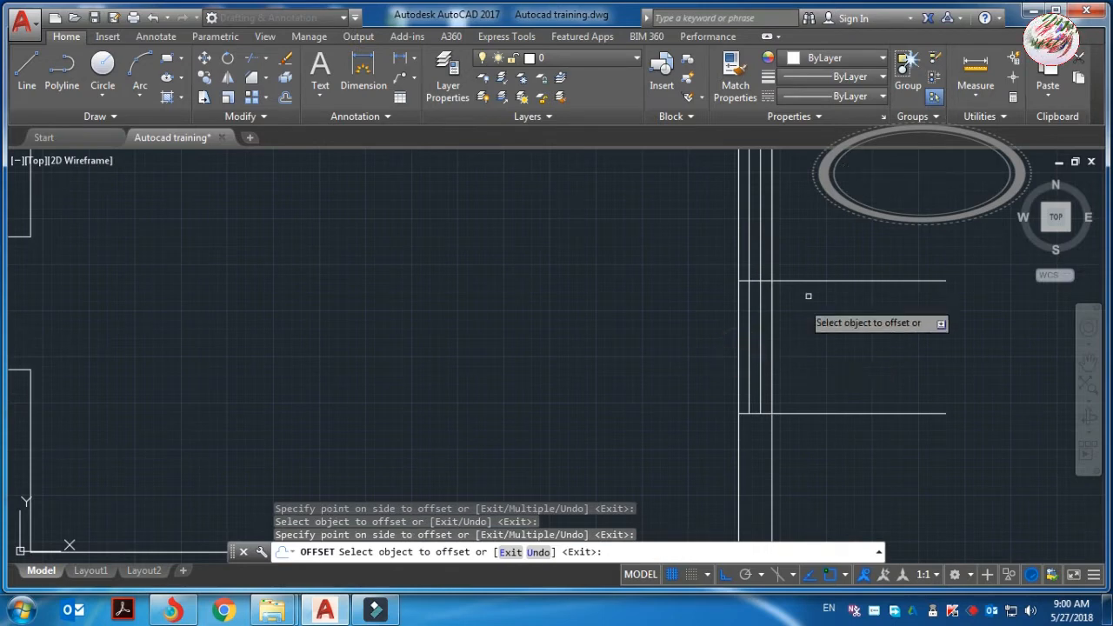
pyautogui.scroll(-3, 854, 339)
pyautogui.press('Escape')
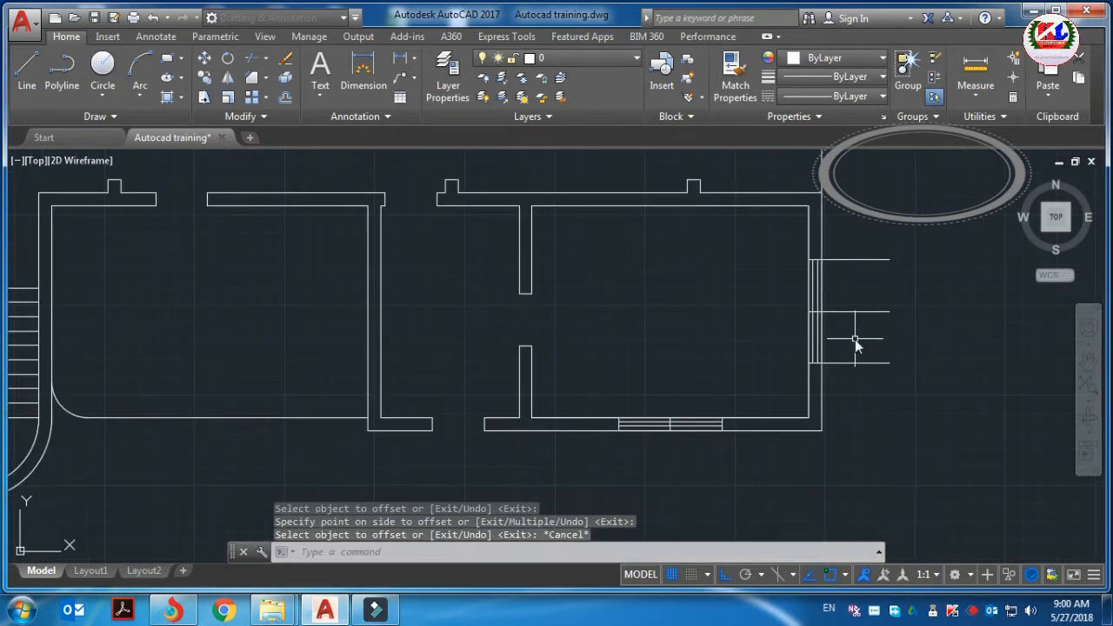
# - Trim the ends of the window's three horizontal lines that extend beyond the right wall's outer face
pyautogui.write('tr')
pyautogui.press('Return')
pyautogui.press('Return')
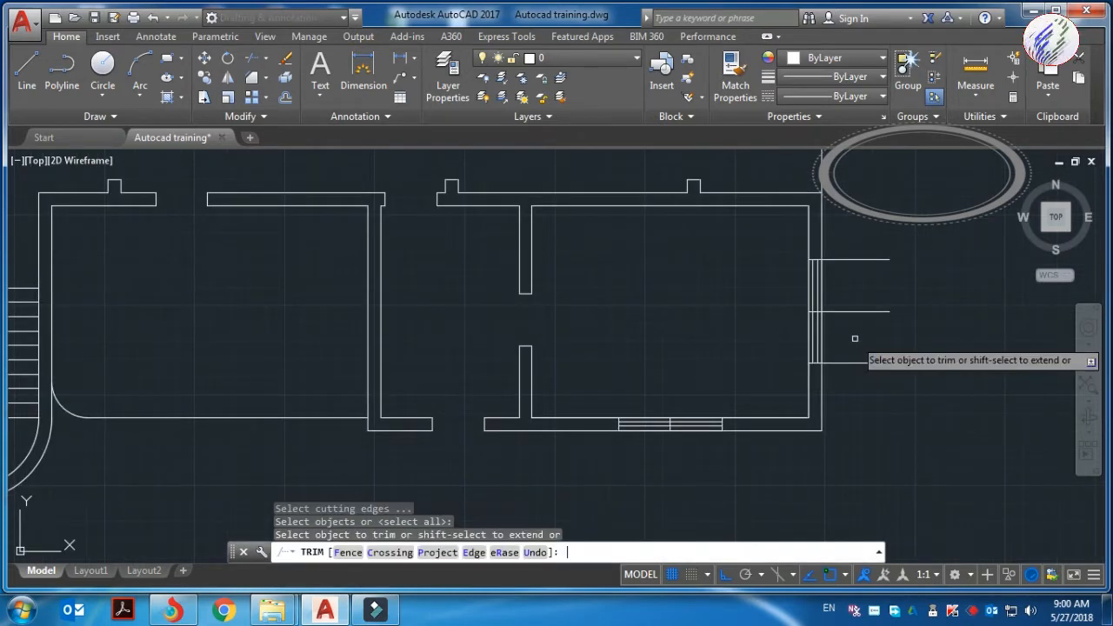
pyautogui.click(877, 240)
pyautogui.click(878, 343)
pyautogui.scroll(-3, 889, 382)
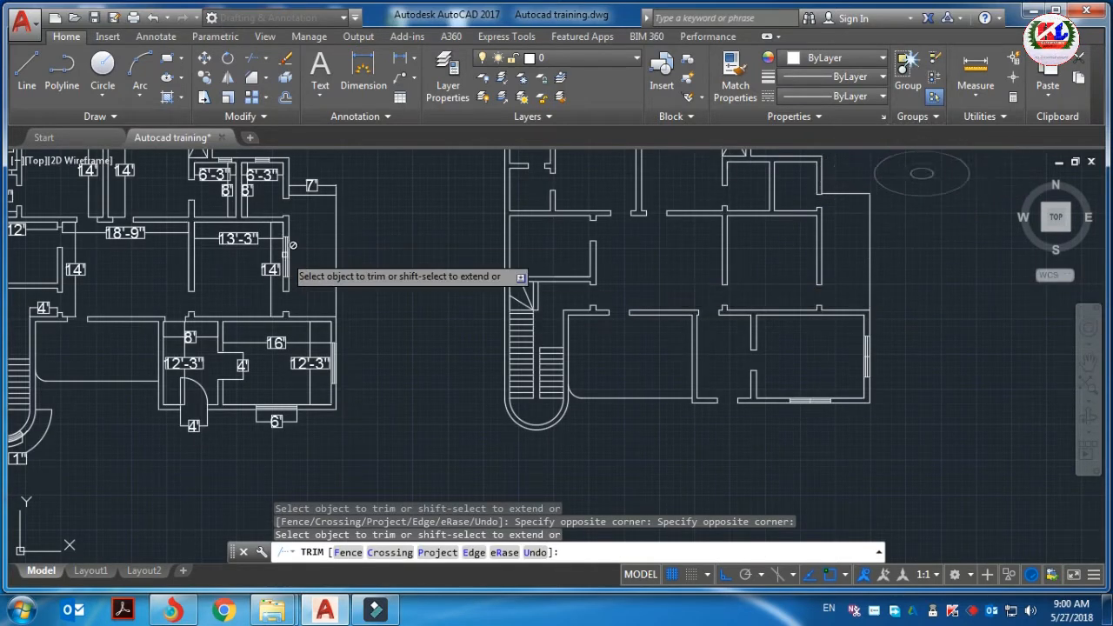
pyautogui.scroll(2, 826, 233)
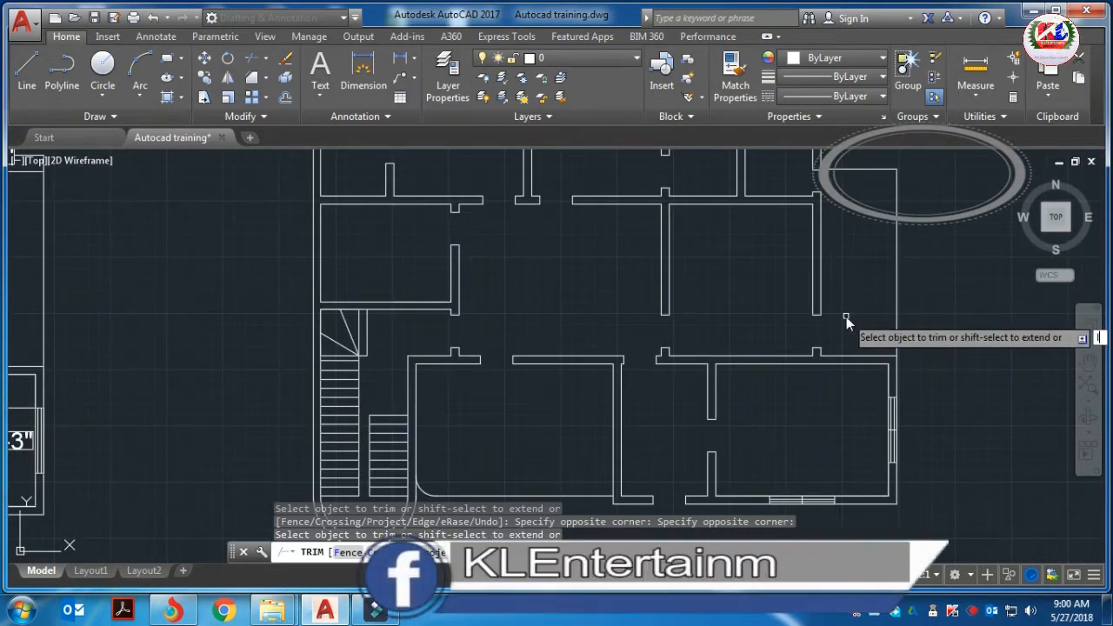
pyautogui.press('Escape')
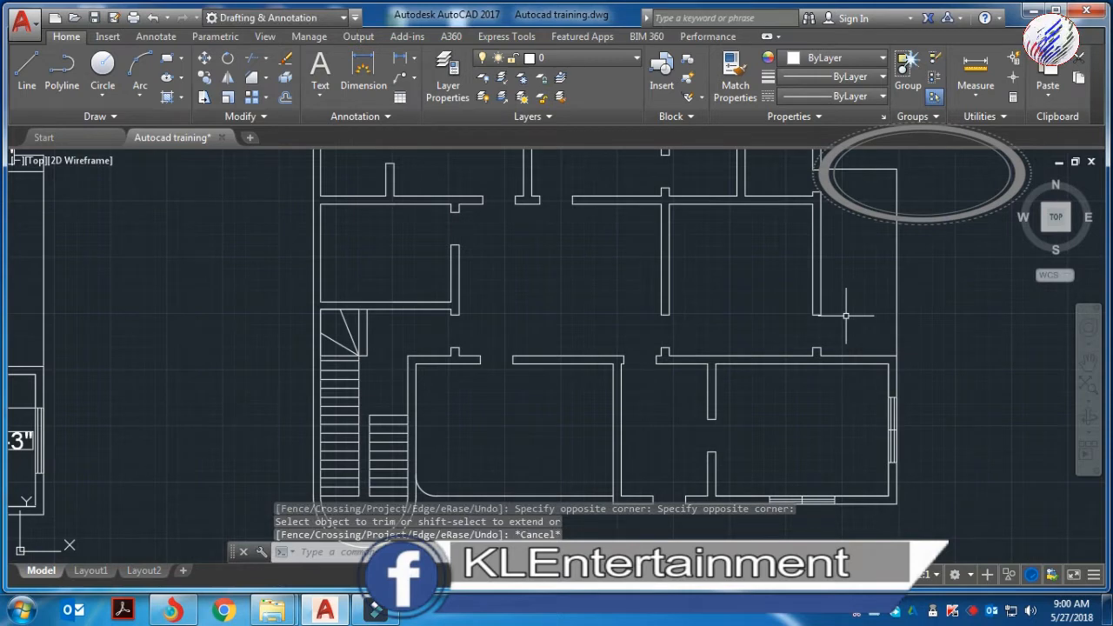
# - Draw a vertical line along the inner face of the right wall of the room above, from its upper corner to the wall's lower end
pyautogui.write('l')
pyautogui.press('Return')
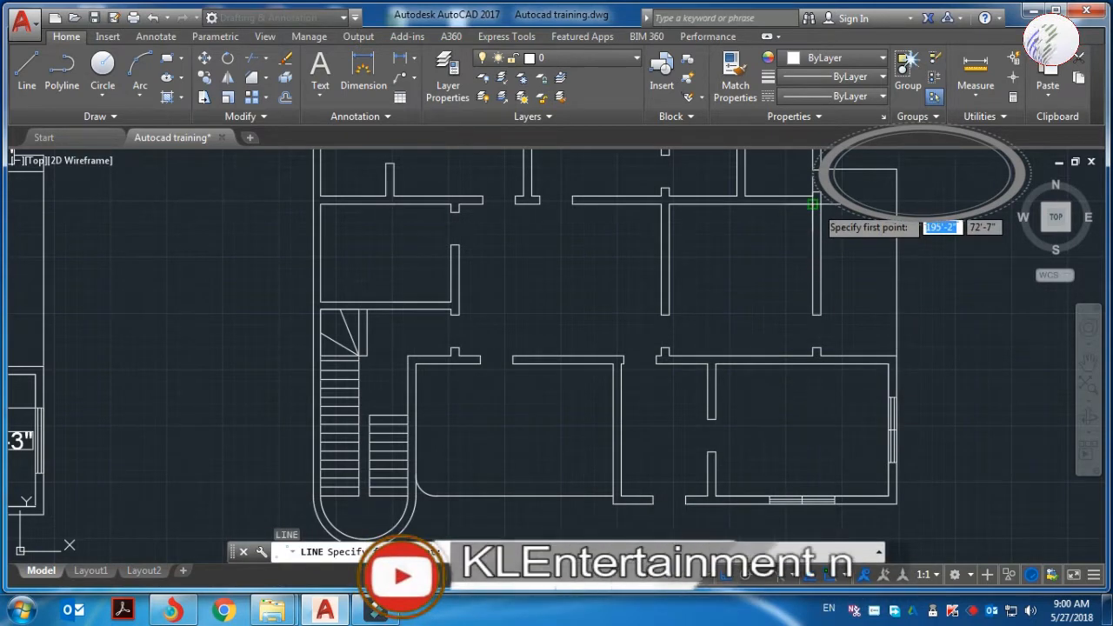
pyautogui.click(813, 203)
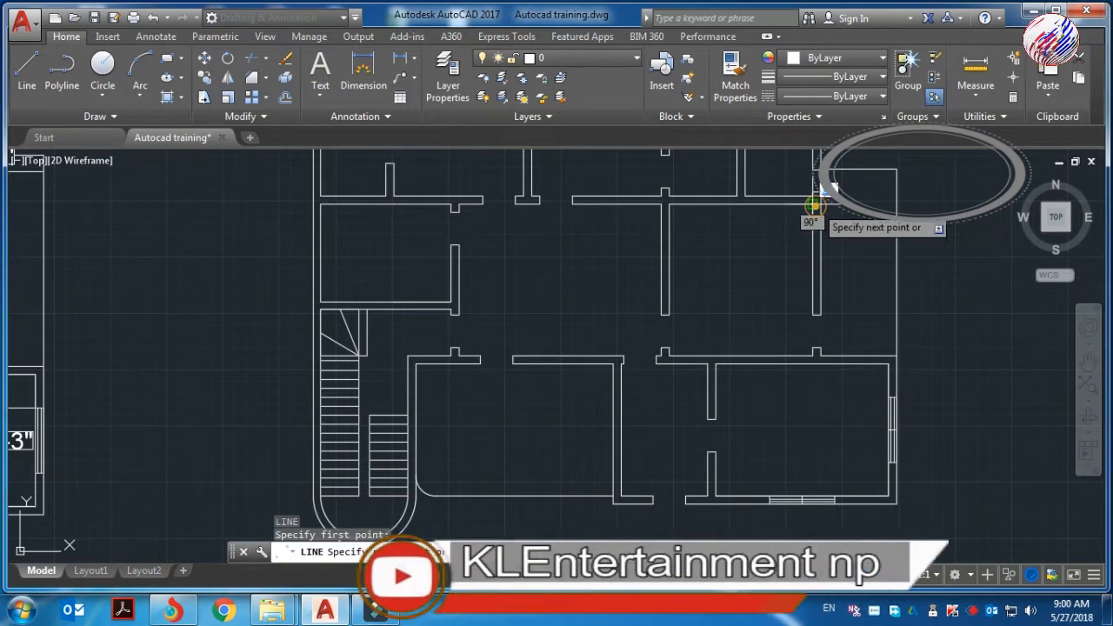
pyautogui.click(811, 315)
pyautogui.press('Escape')
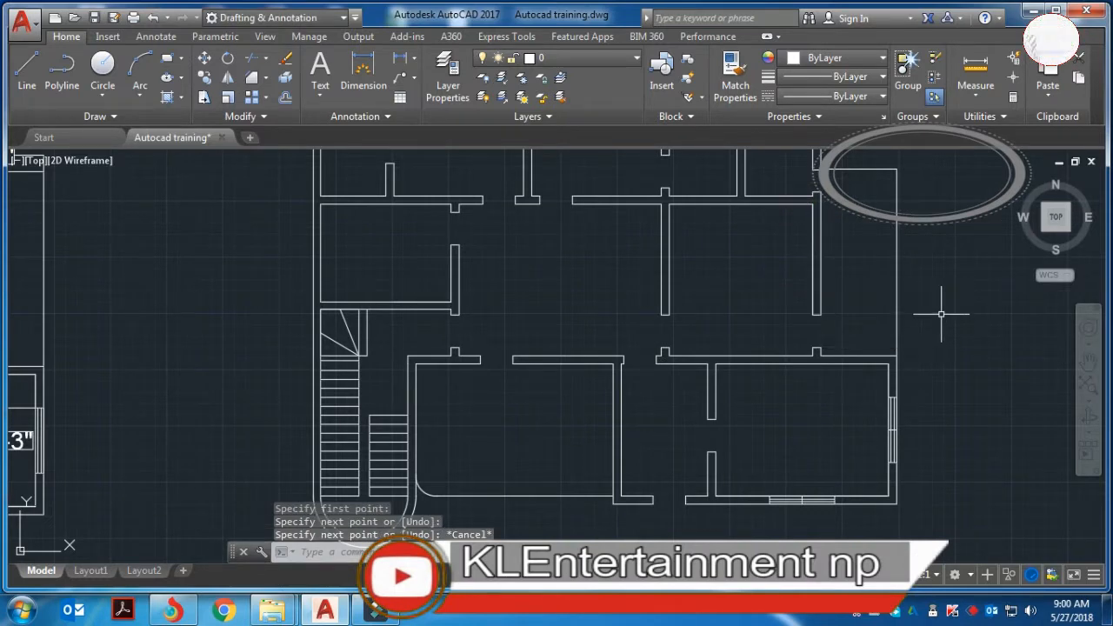
# - Draw a horizontal line about 3'-1" long from the midpoint of that wall's inner face outward across the wall
pyautogui.write('l')
pyautogui.press('Return')
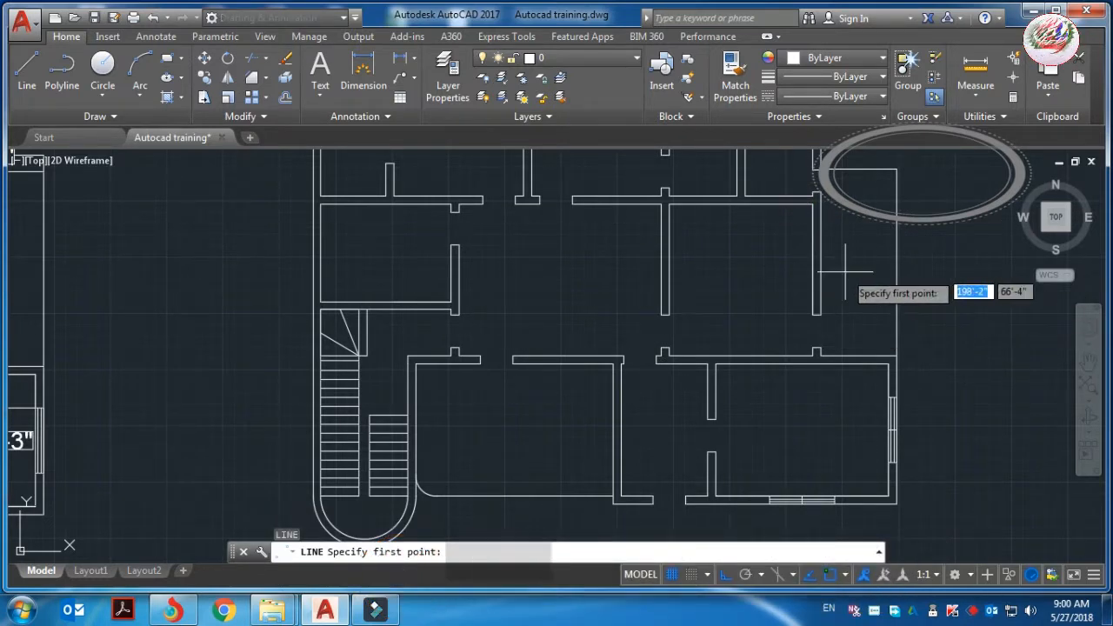
pyautogui.click(811, 261)
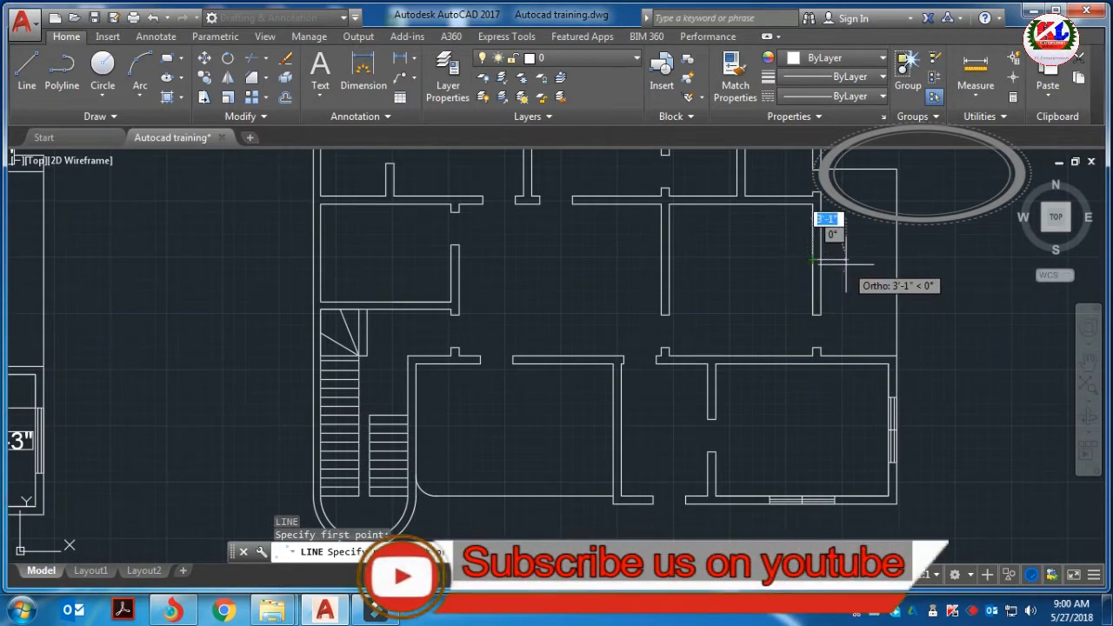
pyautogui.click(845, 262)
pyautogui.press('Escape')
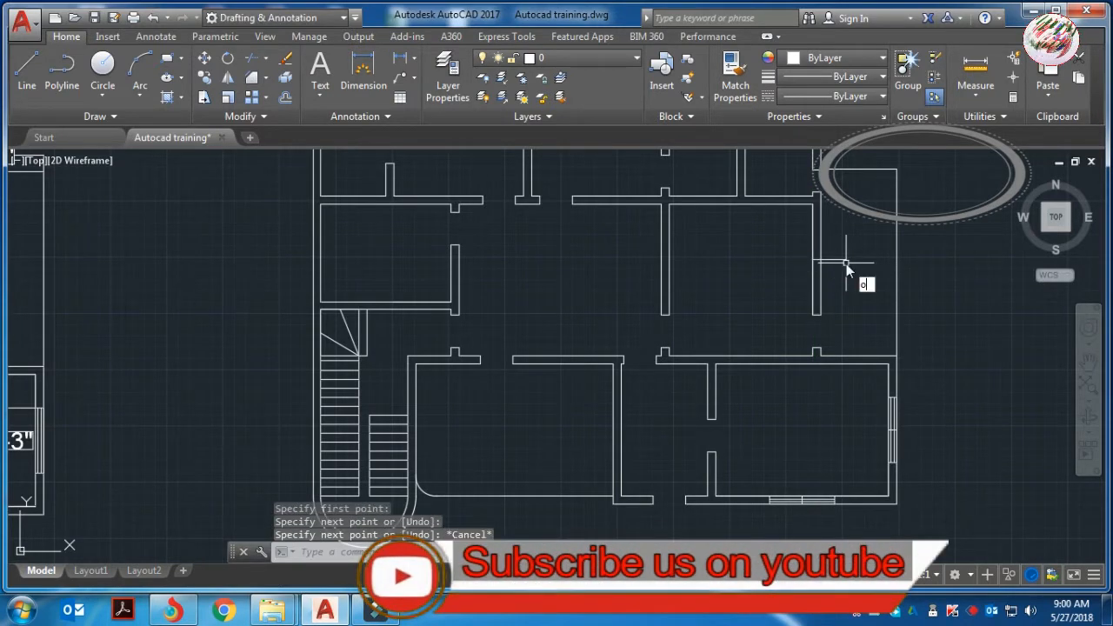
# - Offset the upper room's horizontal centre line 3' upward and 3' downward, and leave the Offset command
pyautogui.press('Return')
pyautogui.write('3')
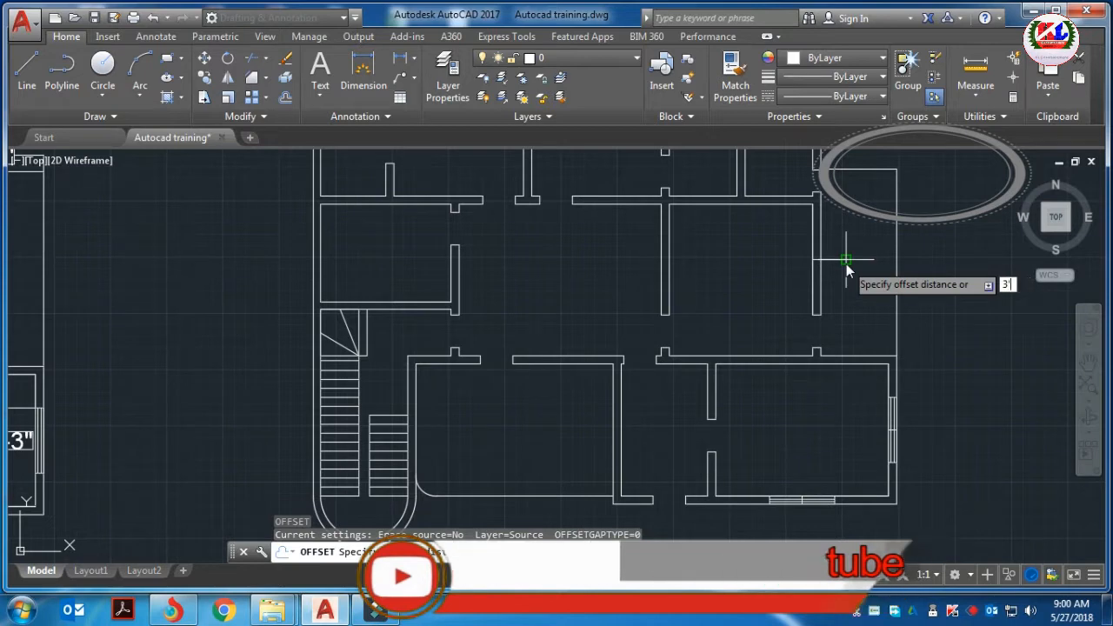
pyautogui.press('Return')
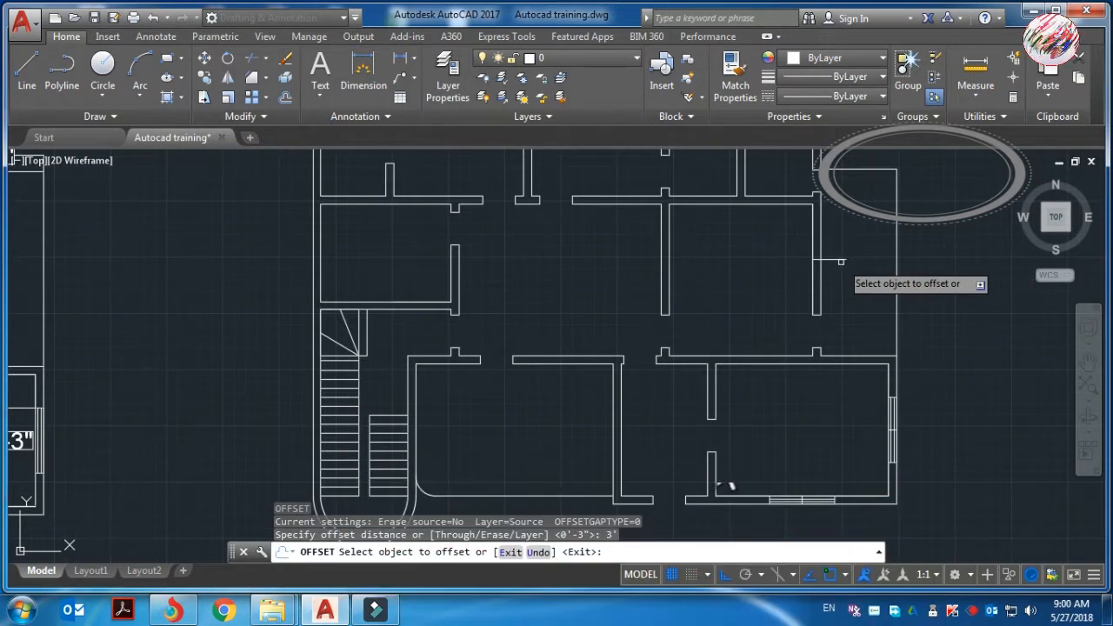
pyautogui.scroll(5, 835, 259)
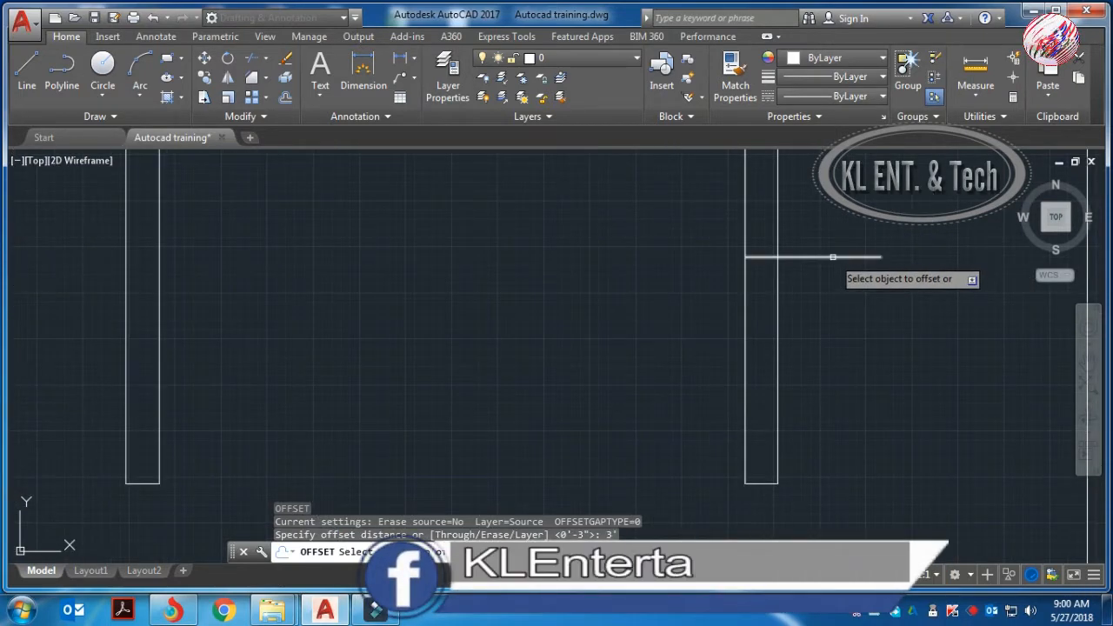
pyautogui.click(835, 256)
pyautogui.click(818, 192)
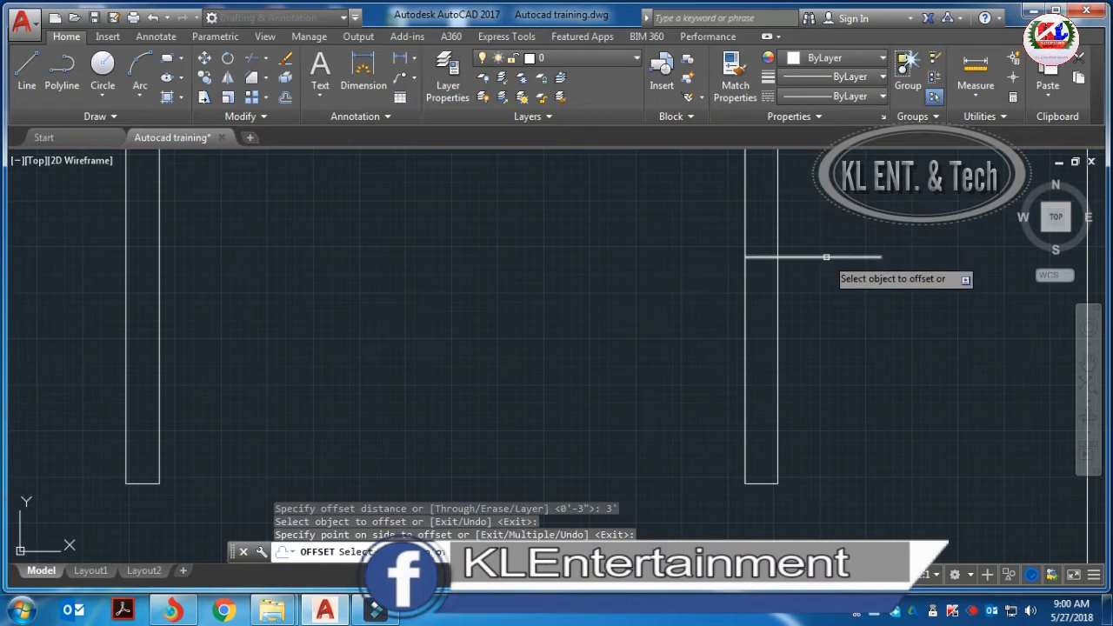
pyautogui.click(826, 257)
pyautogui.click(823, 322)
pyautogui.scroll(-4, 822, 322)
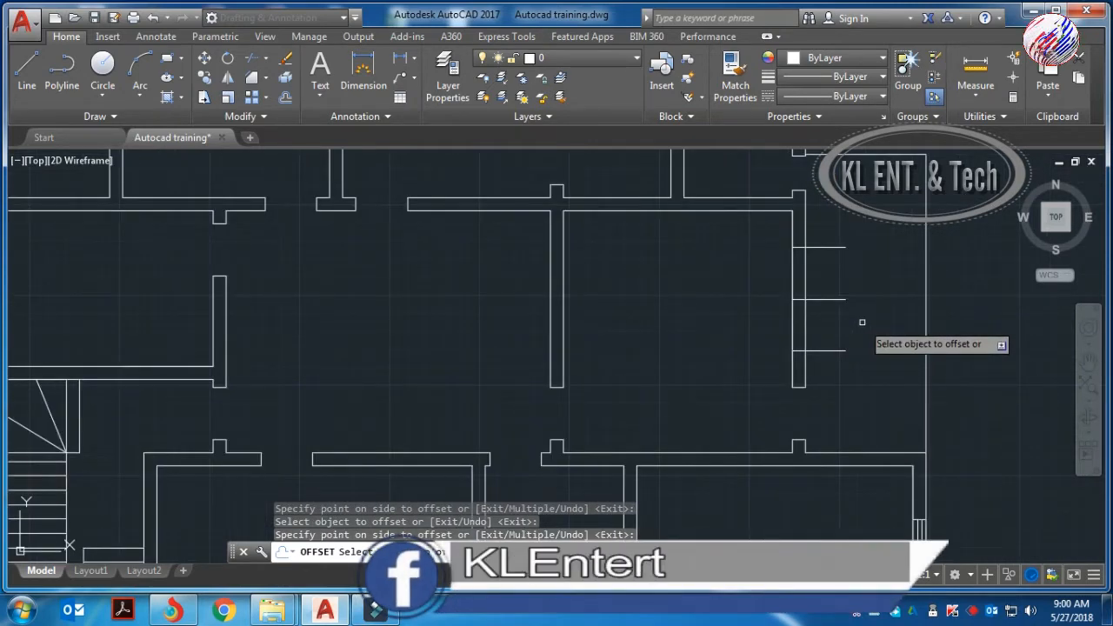
pyautogui.write('l')
pyautogui.press('Return')
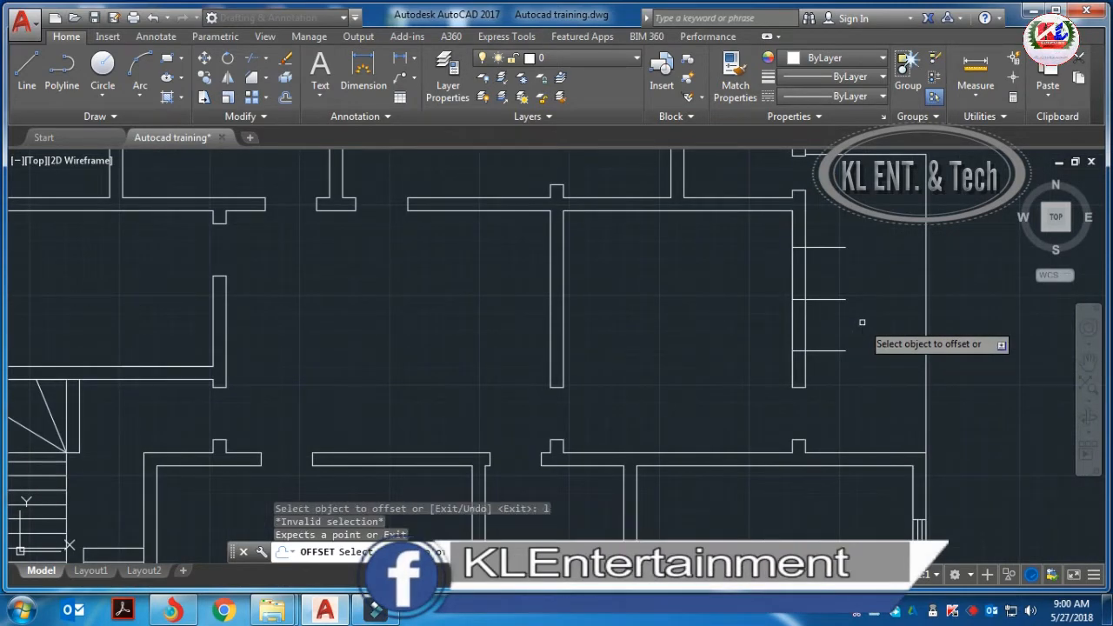
pyautogui.press('Escape')
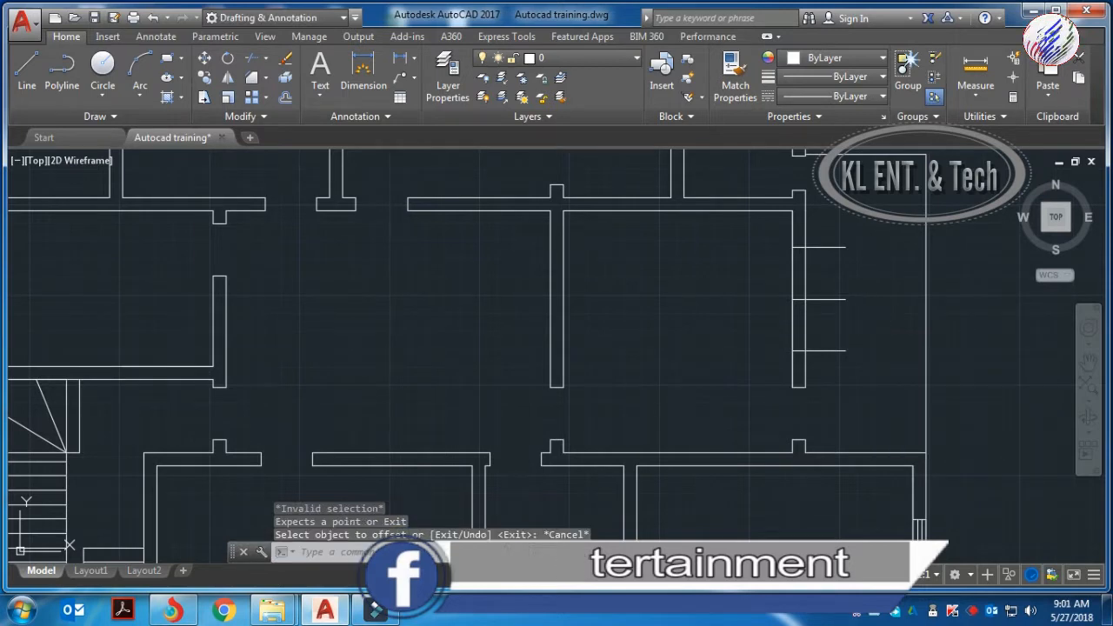
pyautogui.write(';l')
pyautogui.press('Return')
pyautogui.write('l')
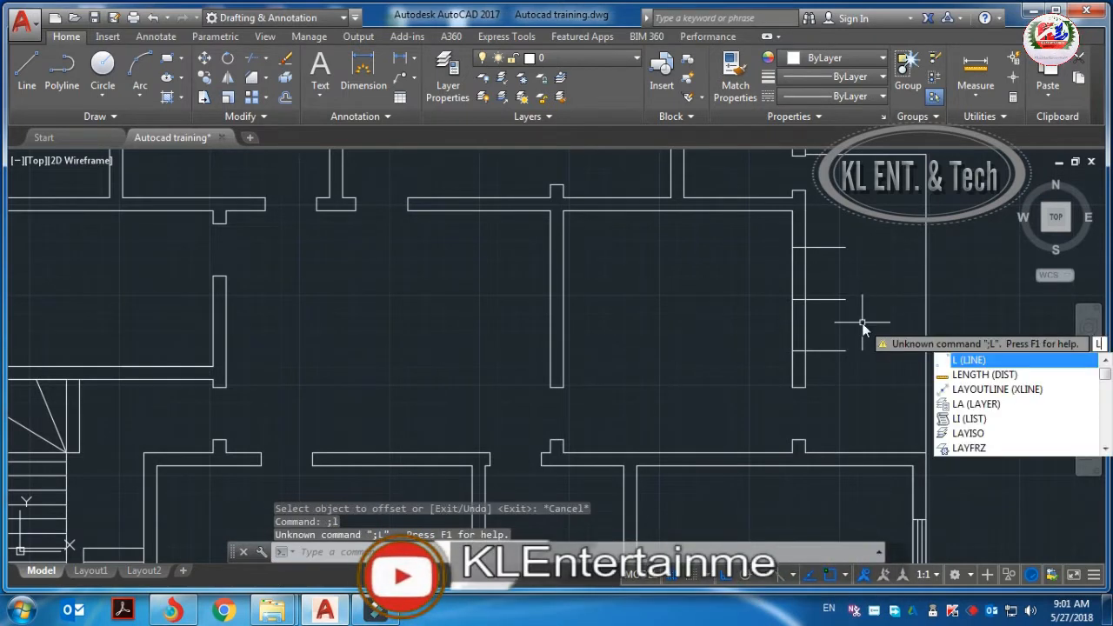
pyautogui.press('Escape')
pyautogui.press('Escape')
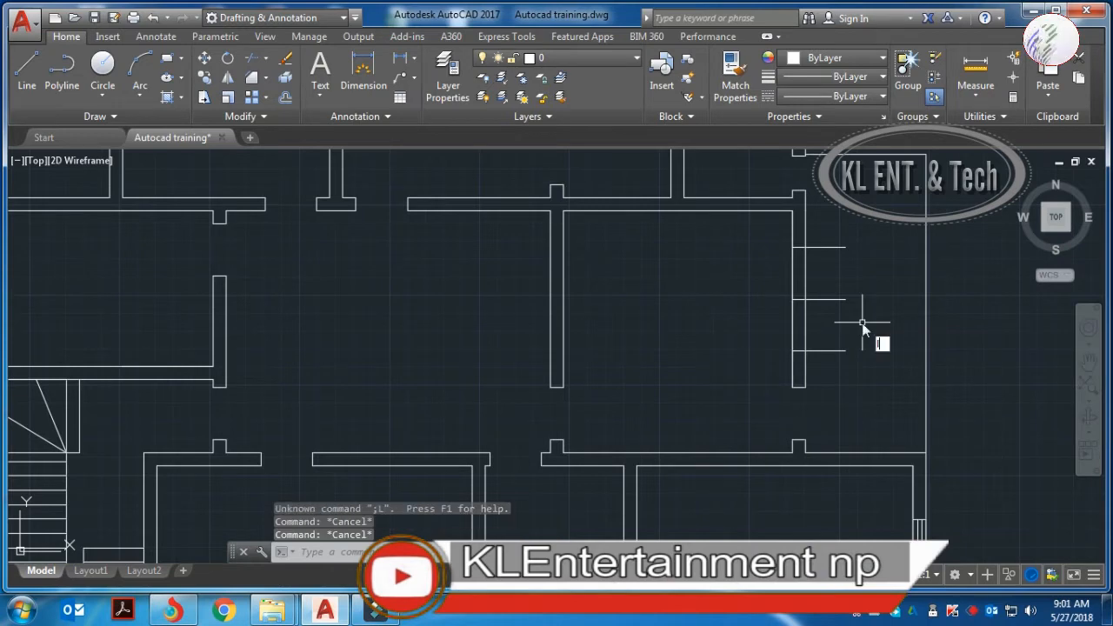
# - Draw a 6' vertical line along the right wall's outer face between the upper and lower window lines
pyautogui.write('l')
pyautogui.press('Return')
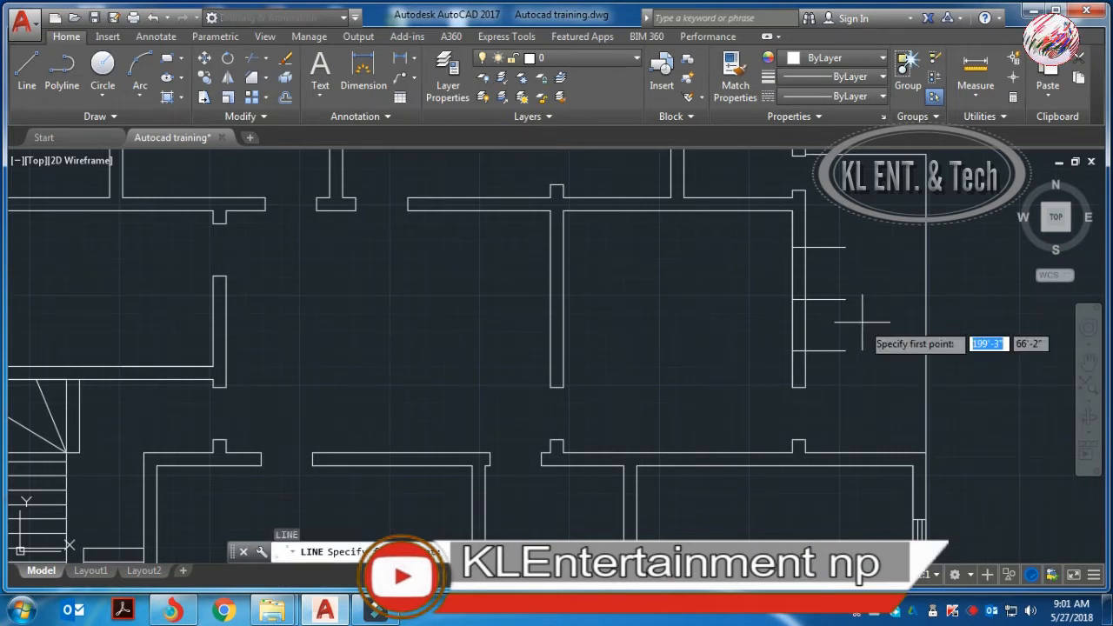
pyautogui.click(806, 247)
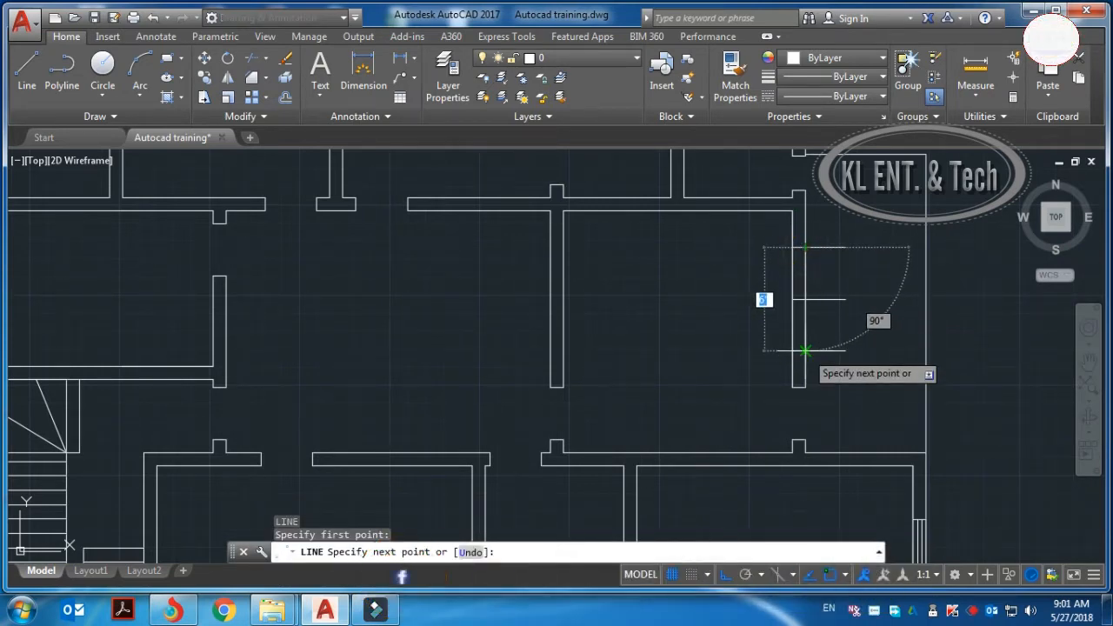
pyautogui.click(805, 350)
pyautogui.press('Escape')
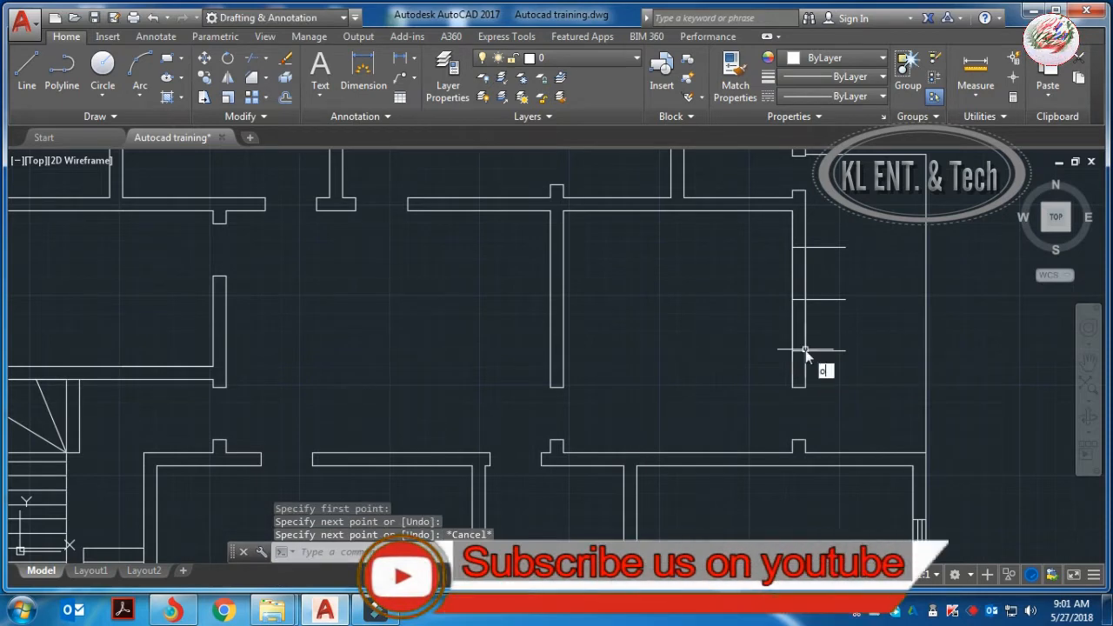
# - Offset the outer-face window line 3" inward, offset that copy another 3" inward, and leave the Offset command
pyautogui.press('Return')
pyautogui.write('3')
pyautogui.press('Return')
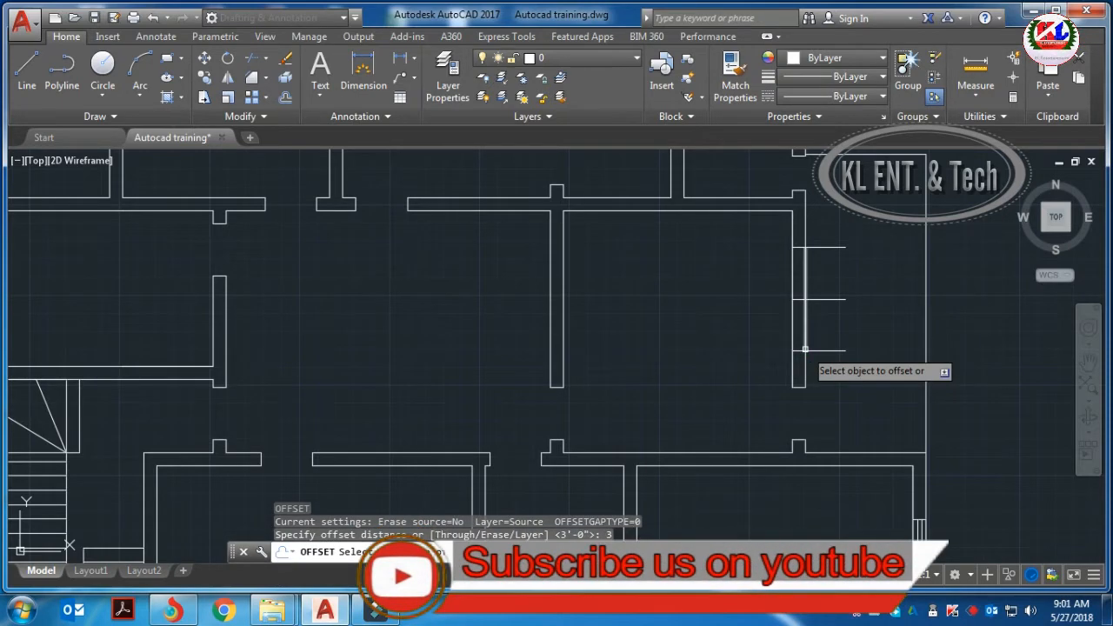
pyautogui.scroll(4, 805, 348)
pyautogui.click(806, 305)
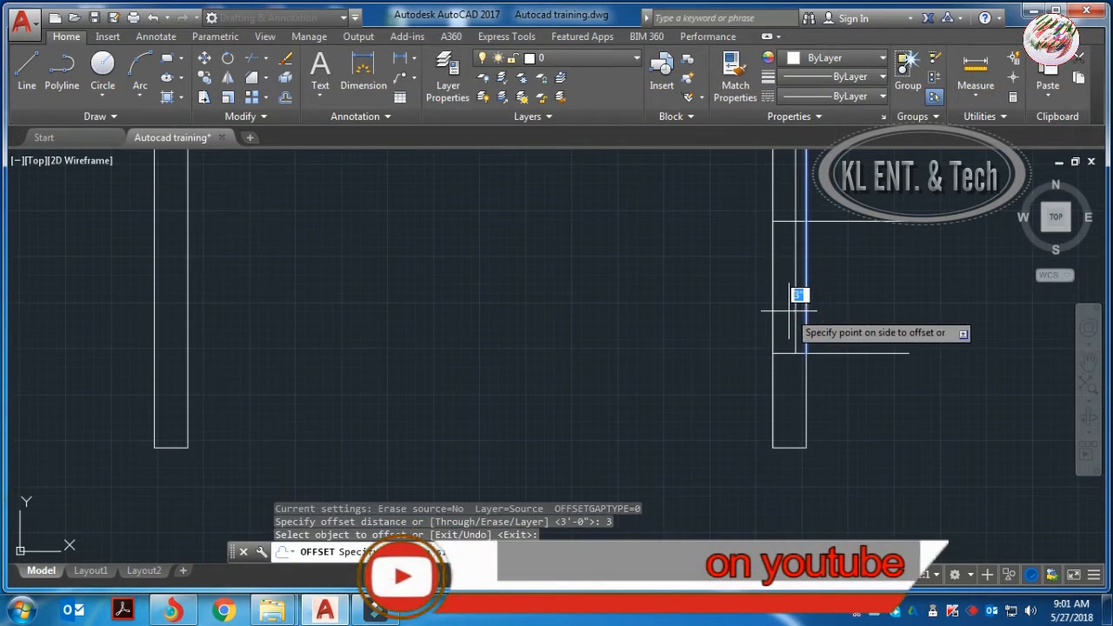
pyautogui.click(800, 324)
pyautogui.click(793, 315)
pyautogui.click(781, 320)
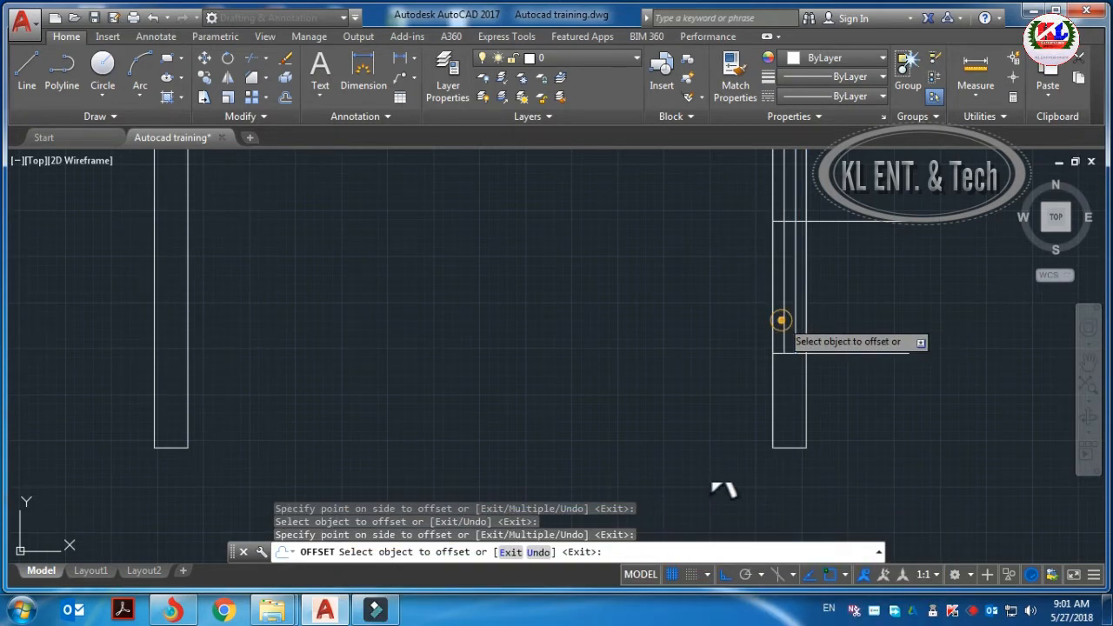
pyautogui.scroll(-2, 780, 320)
pyautogui.press('Escape')
# - Trim the ends of the three horizontal window lines that extend beyond the right wall's outer face
pyautogui.write('TR')
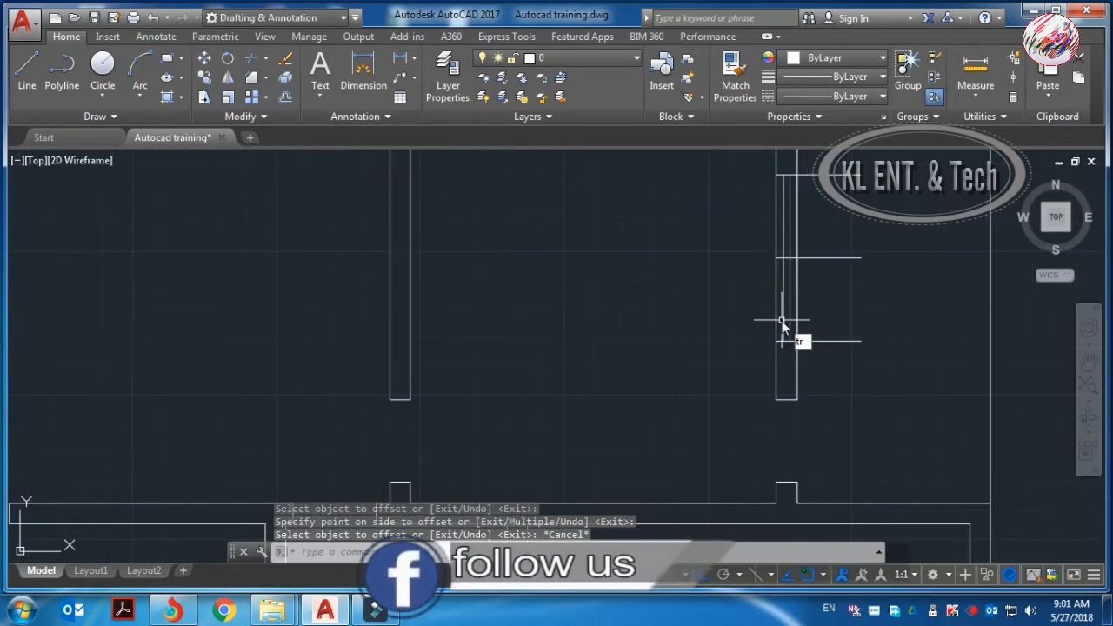
pyautogui.press('Return')
pyautogui.press('Return')
pyautogui.scroll(-2, 782, 320)
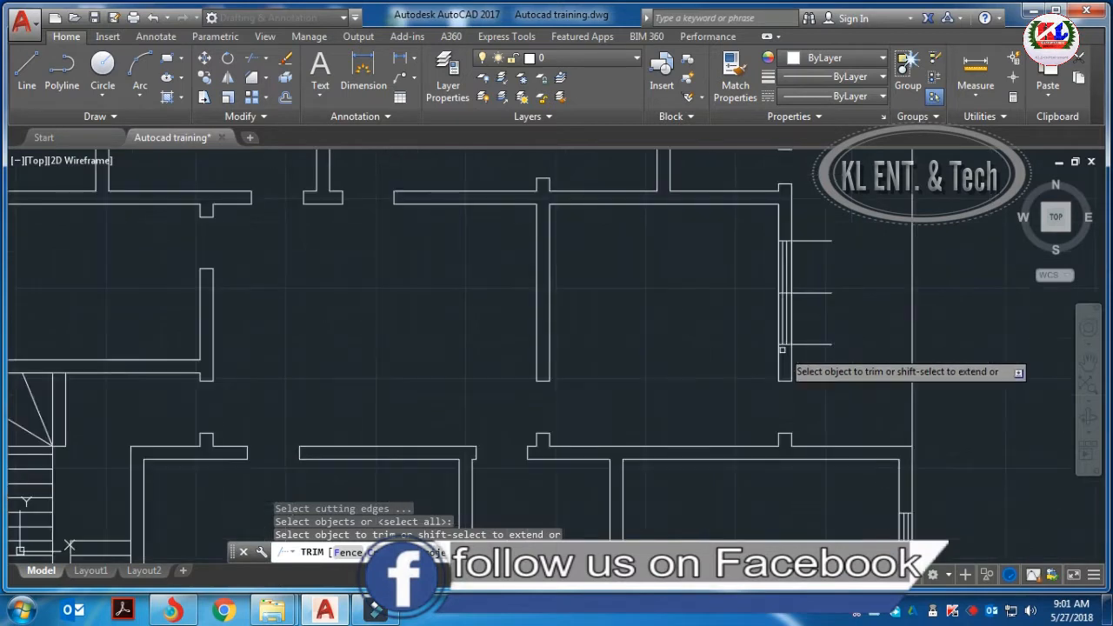
pyautogui.click(818, 214)
pyautogui.click(842, 367)
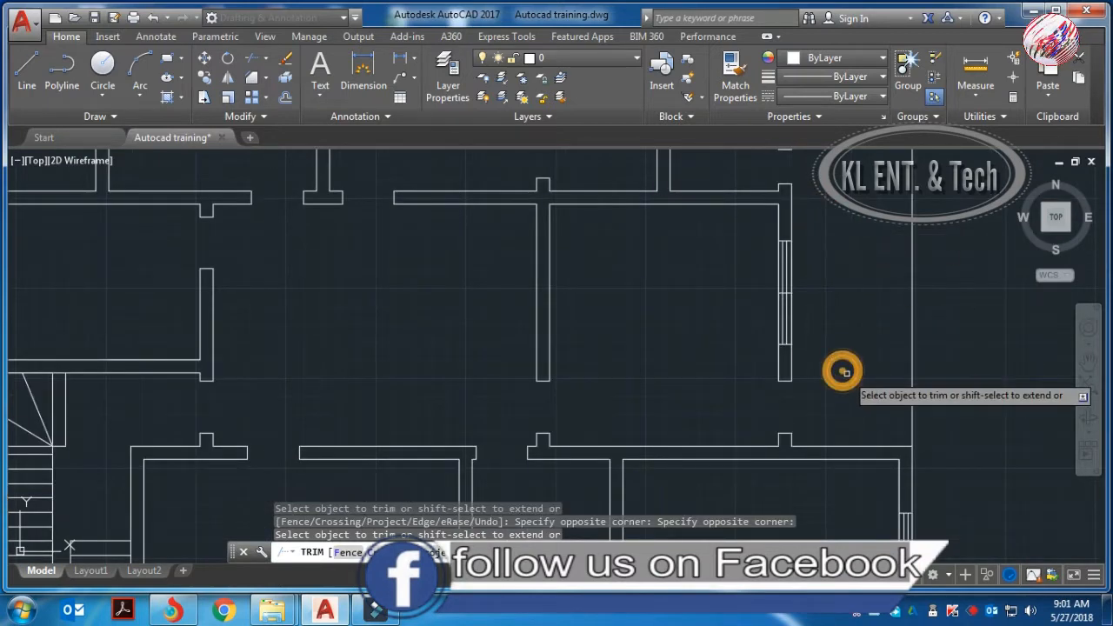
# - Draw a vertical line about 3'-1" long from the midpoint of the top wall's inner face, in the room beside the crossed box, outward across the wall
pyautogui.scroll(-5, 840, 368)
pyautogui.click(873, 343)
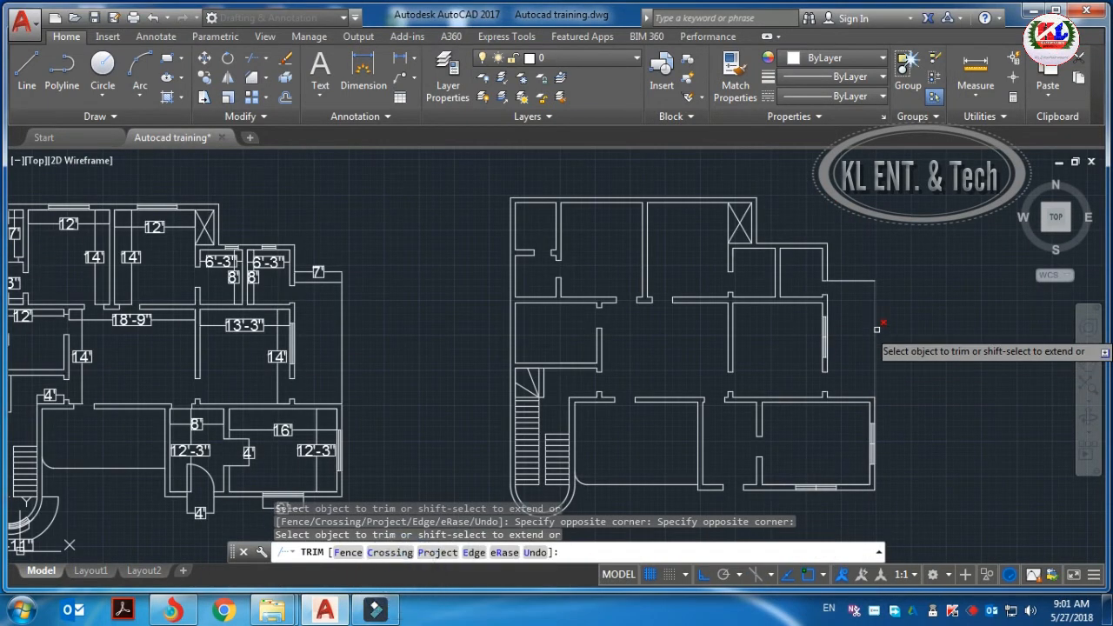
pyautogui.scroll(-2, 332, 387)
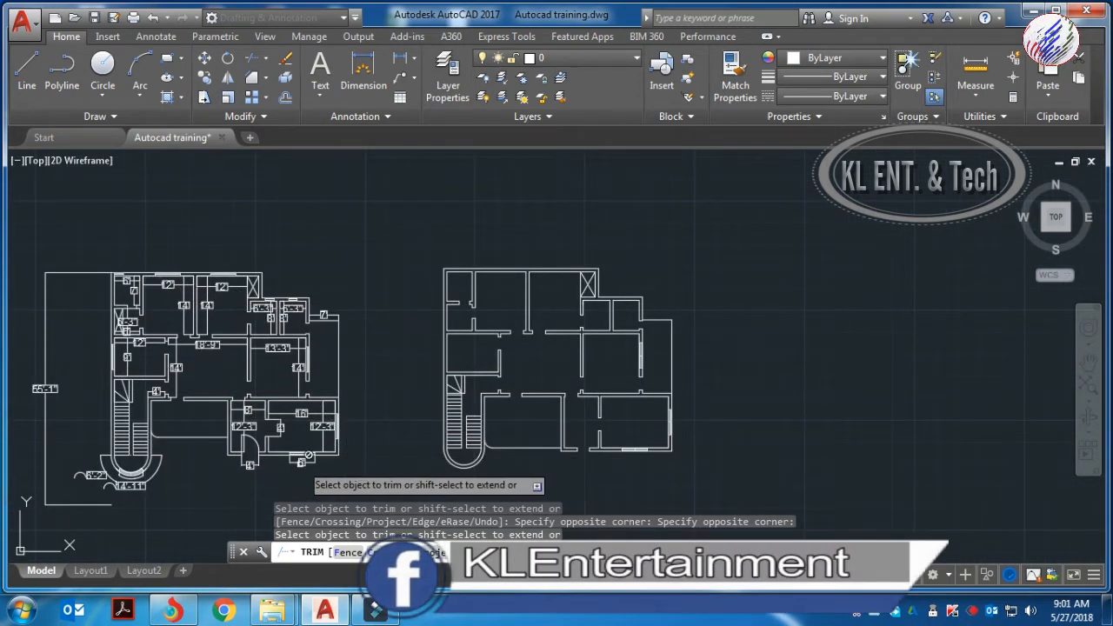
pyautogui.click(452, 380)
pyautogui.scroll(2, 451, 380)
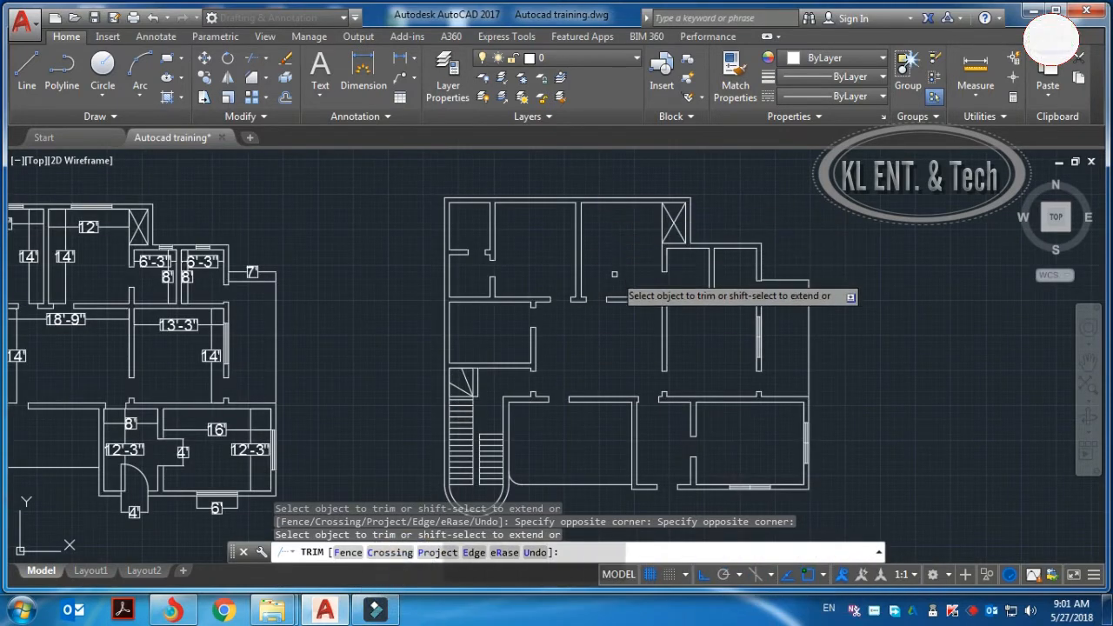
pyautogui.press('Escape')
pyautogui.write('l')
pyautogui.press('Return')
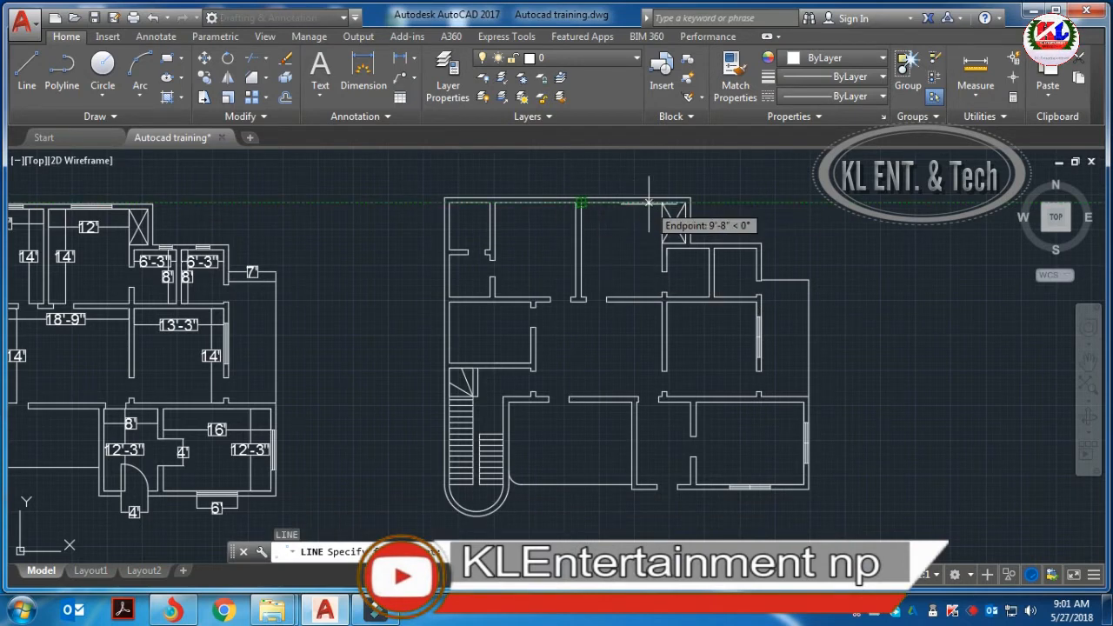
pyautogui.click(621, 203)
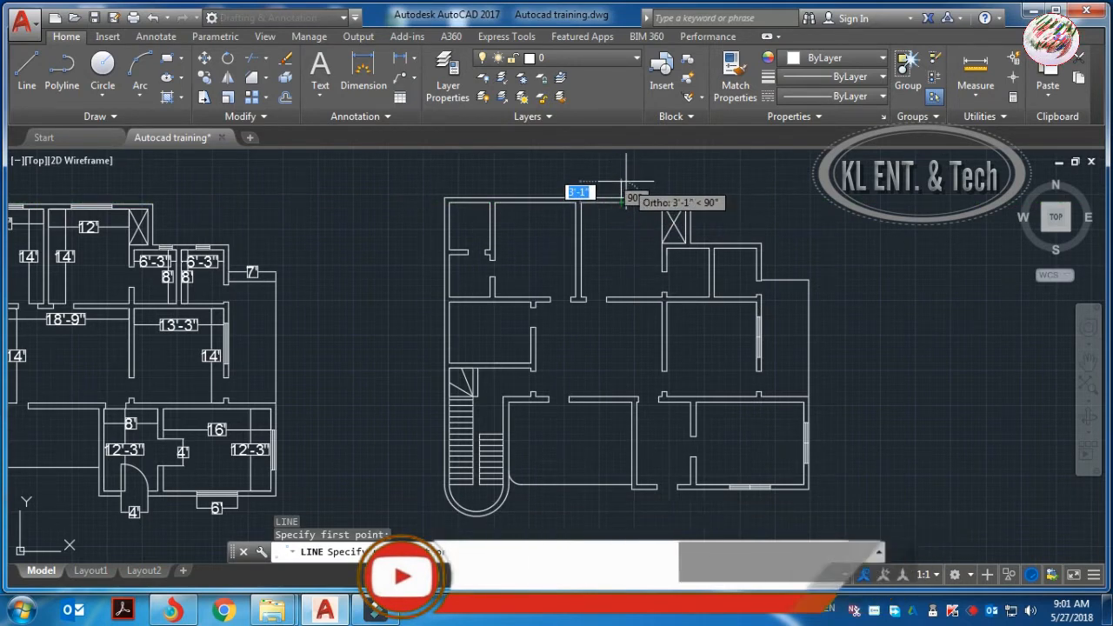
pyautogui.scroll(5, 620, 181)
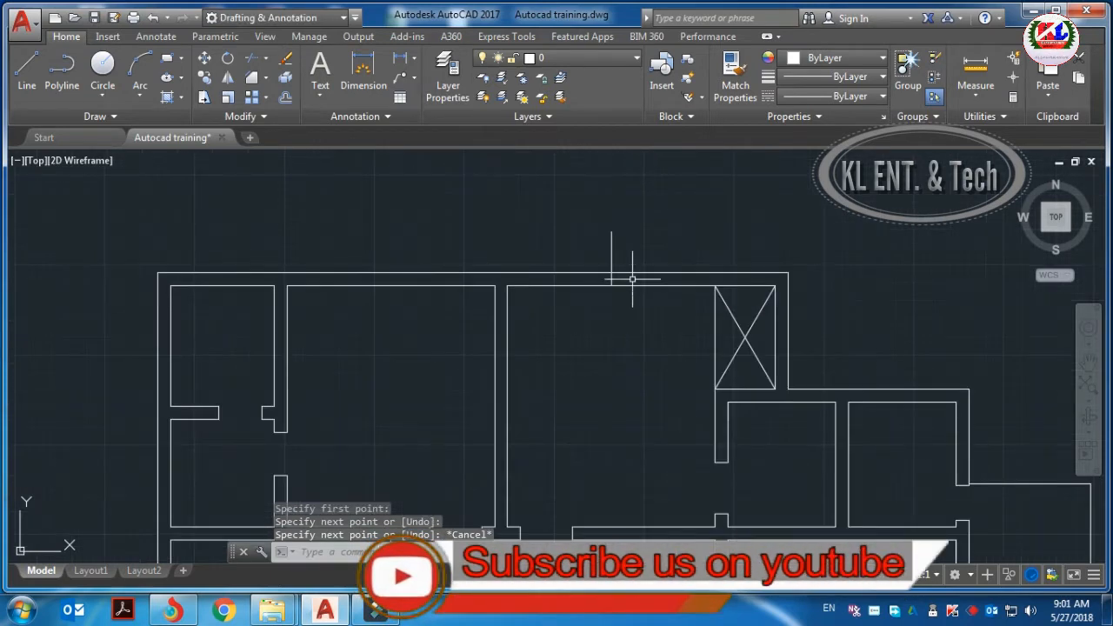
pyautogui.press('Escape')
# - Offset the vertical centre line at the top wall 3' to the left and 3' to the right
pyautogui.write('o')
pyautogui.press('Return')
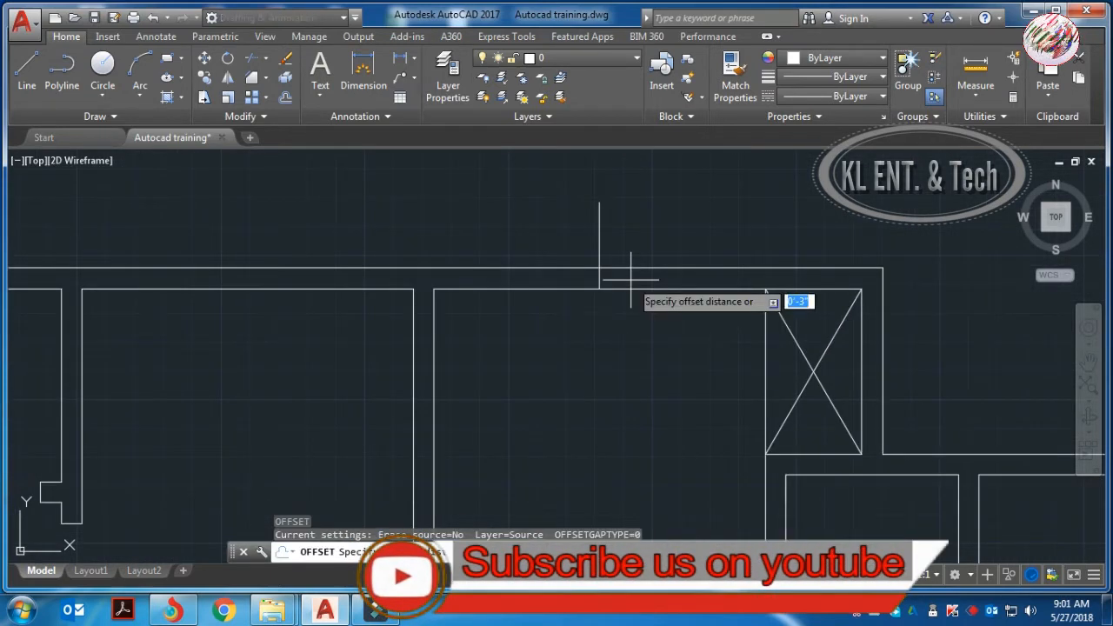
pyautogui.write("3'")
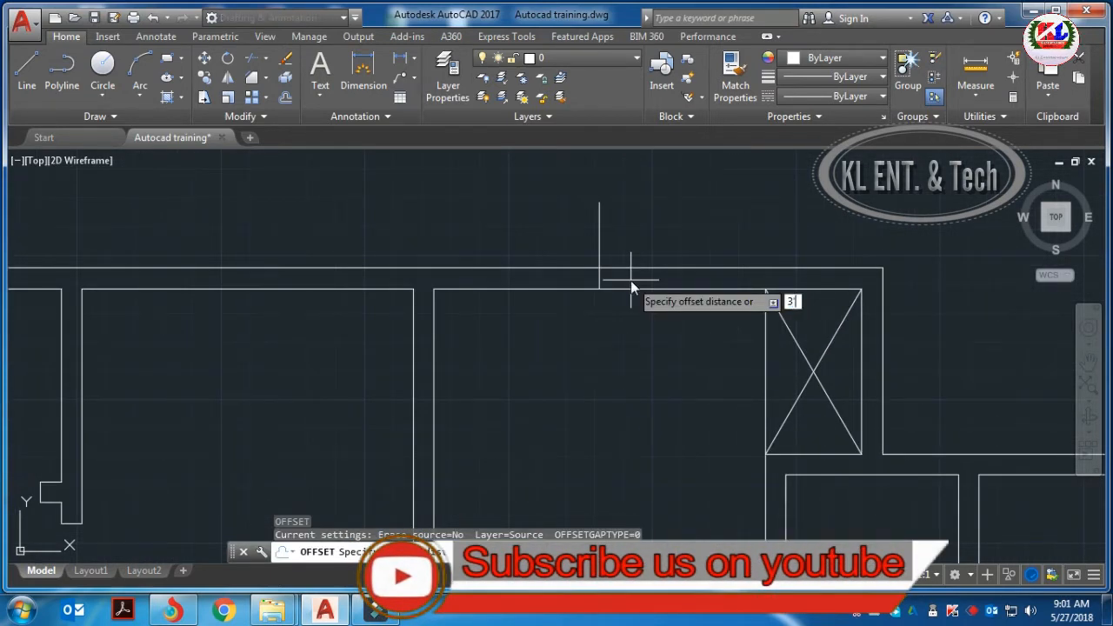
pyautogui.press('Return')
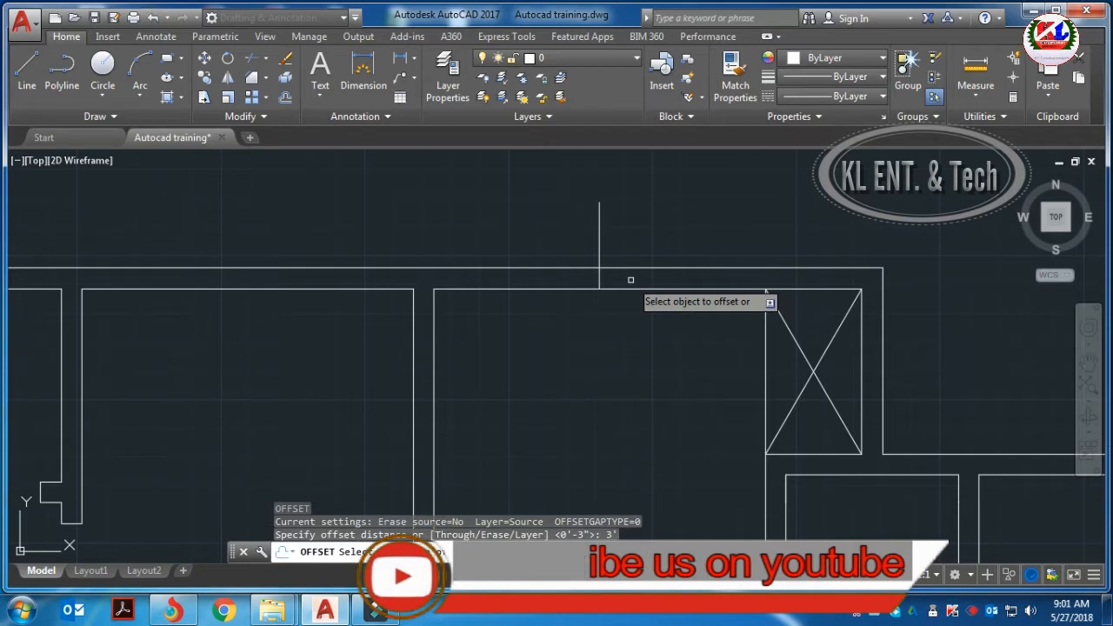
pyautogui.click(598, 241)
pyautogui.click(528, 241)
pyautogui.click(598, 240)
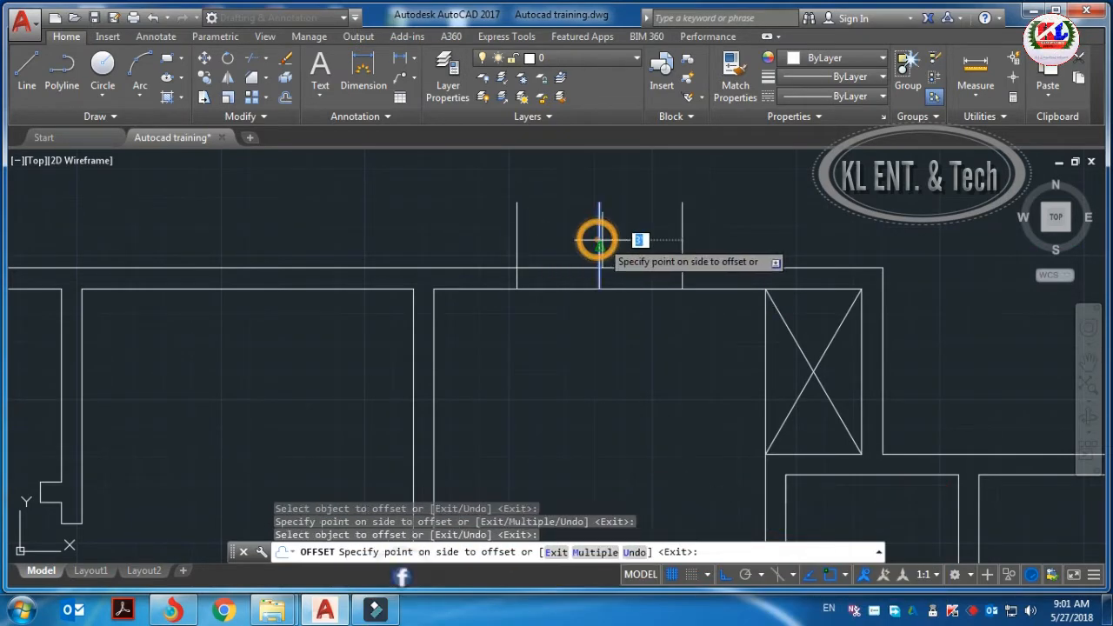
pyautogui.click(655, 237)
pyautogui.press('Escape')
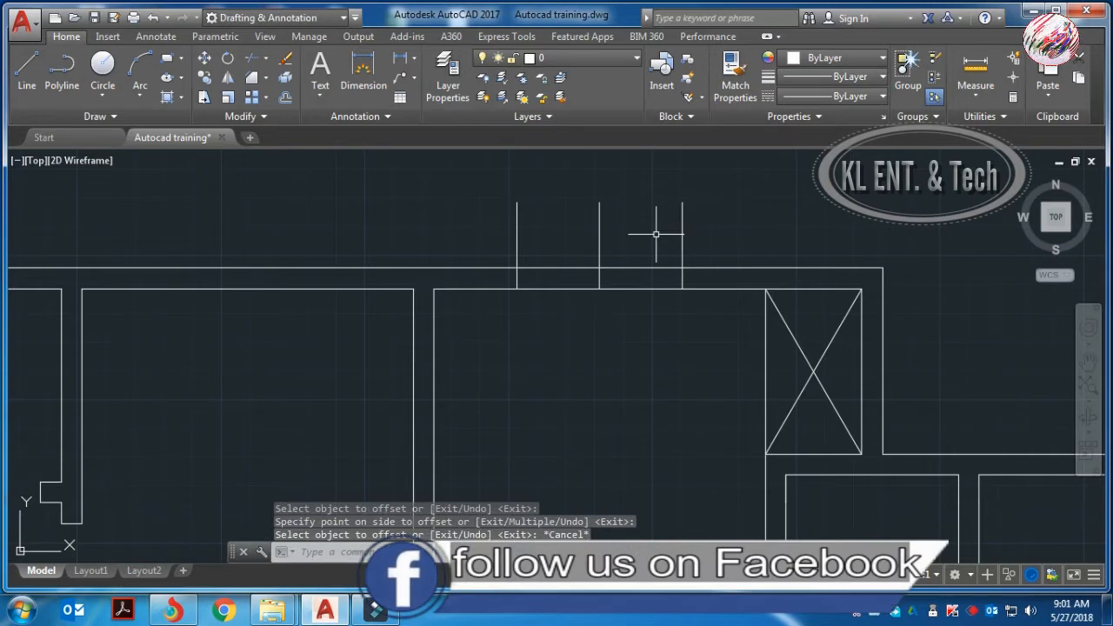
# - Draw a horizontal line along the top wall's inner face between the two outer vertical window lines
pyautogui.write('l')
pyautogui.press('Return')
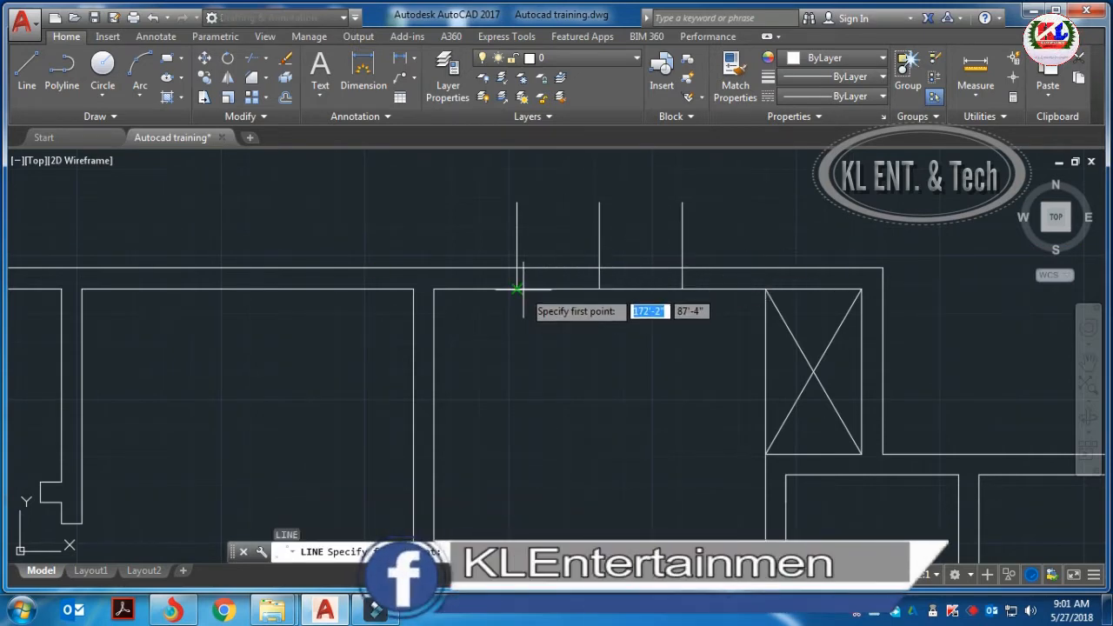
pyautogui.click(681, 289)
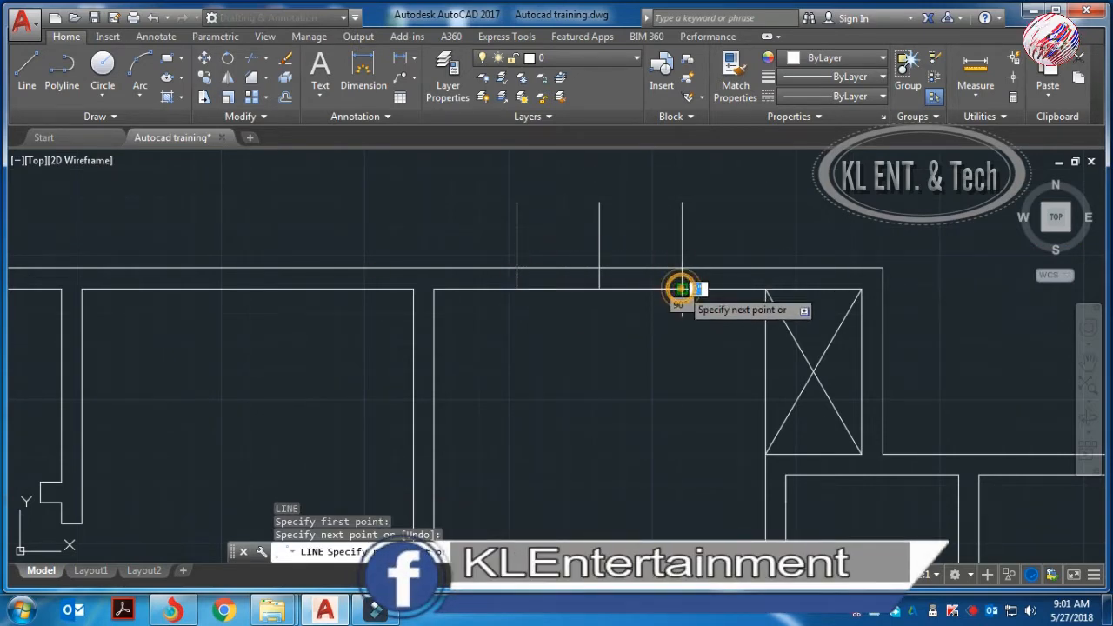
pyautogui.press('Escape')
# - Offset the horizontal window line on the top wall's inner face 3" upward into the wall
pyautogui.write('o')
pyautogui.press('Return')
pyautogui.write('3')
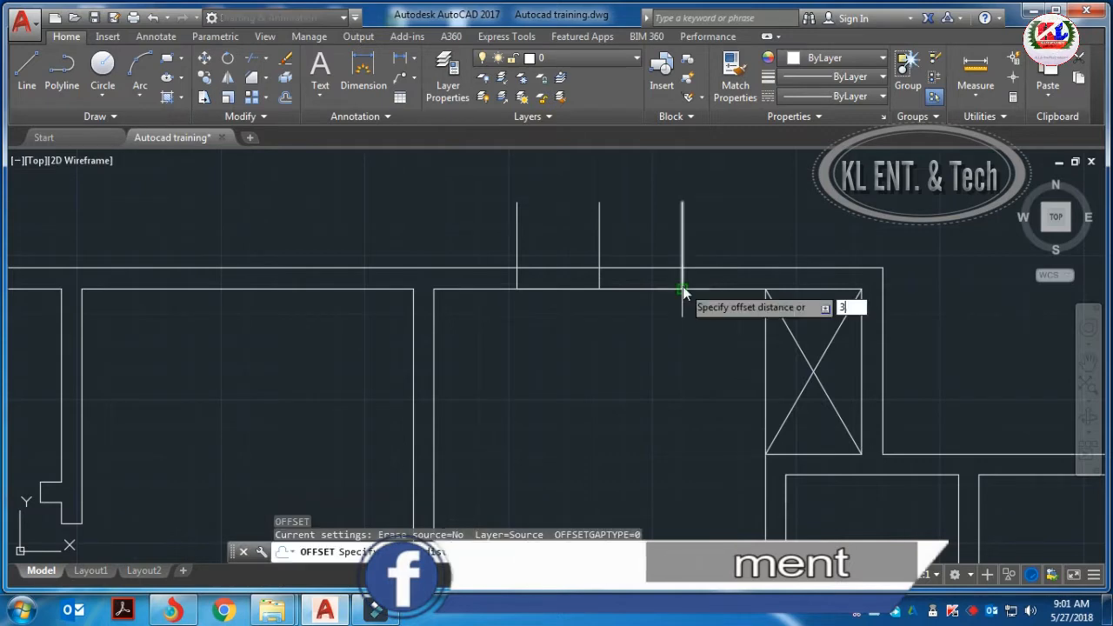
pyautogui.press('Return')
pyautogui.click(665, 287)
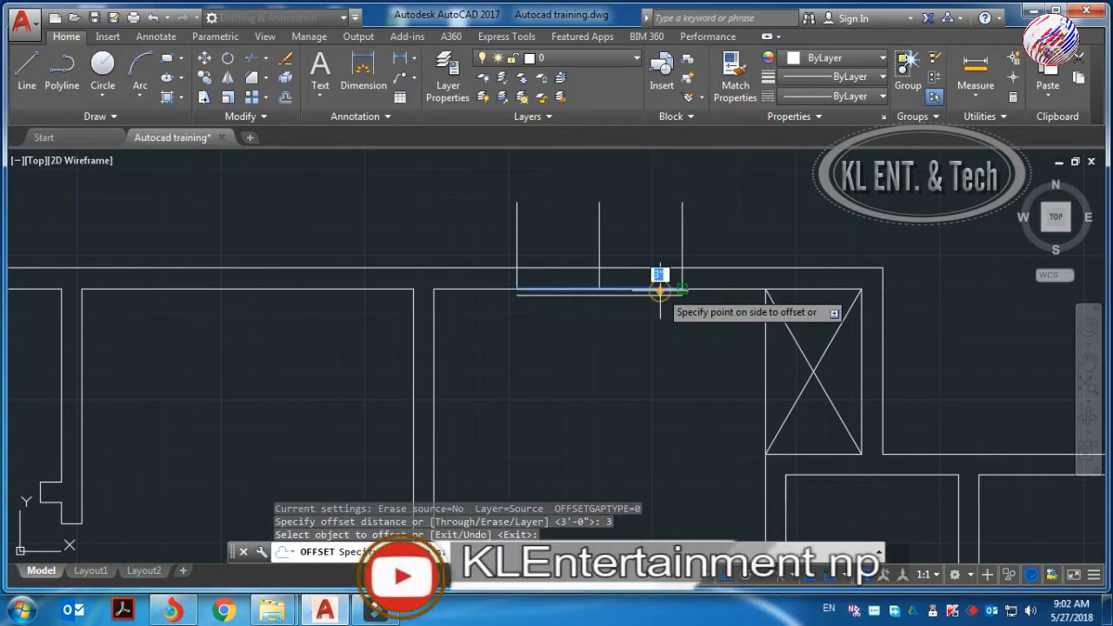
pyautogui.click(658, 267)
# - Offset the horizontal line inside the top wall another 3" toward the outer face and leave the Offset command
pyautogui.scroll(2, 658, 287)
pyautogui.click(660, 287)
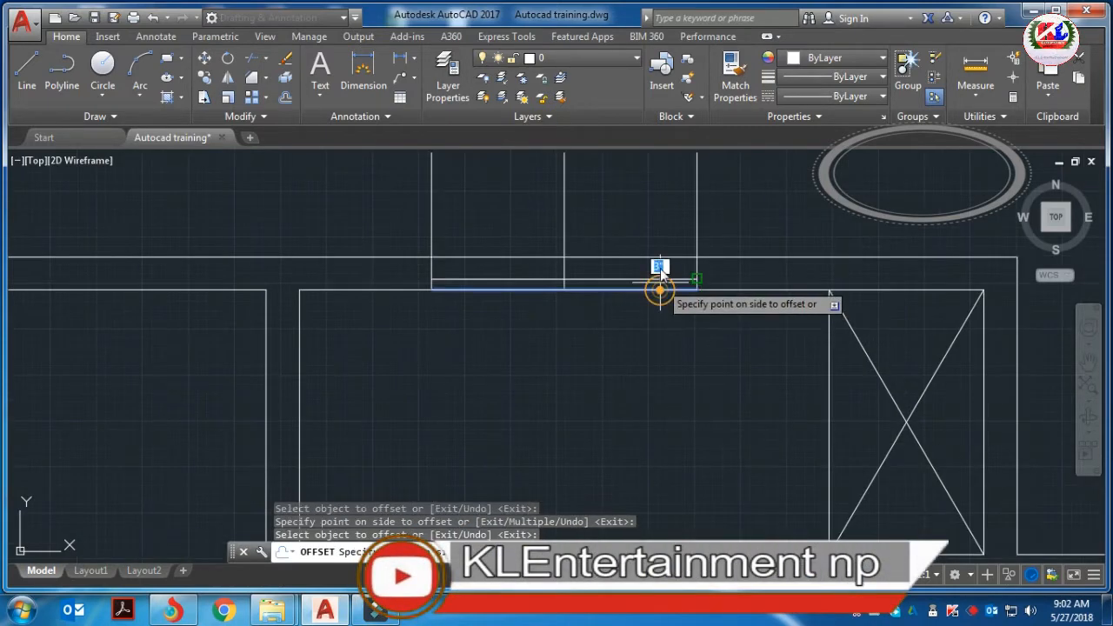
pyautogui.click(657, 266)
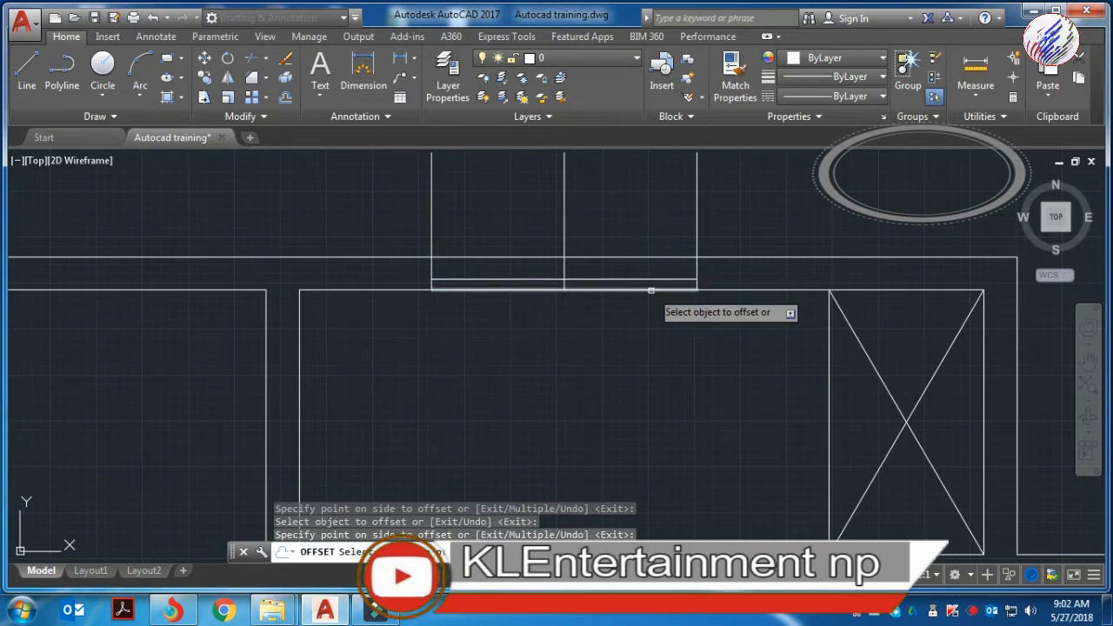
pyautogui.click(648, 286)
pyautogui.click(646, 278)
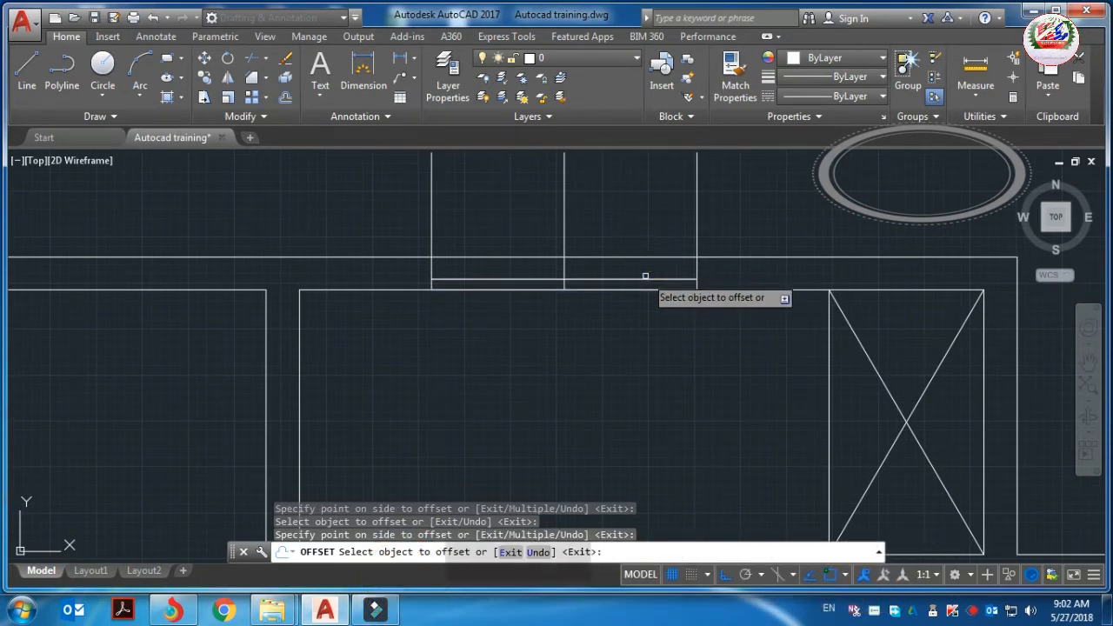
pyautogui.click(646, 279)
pyautogui.click(646, 266)
pyautogui.scroll(-2, 645, 266)
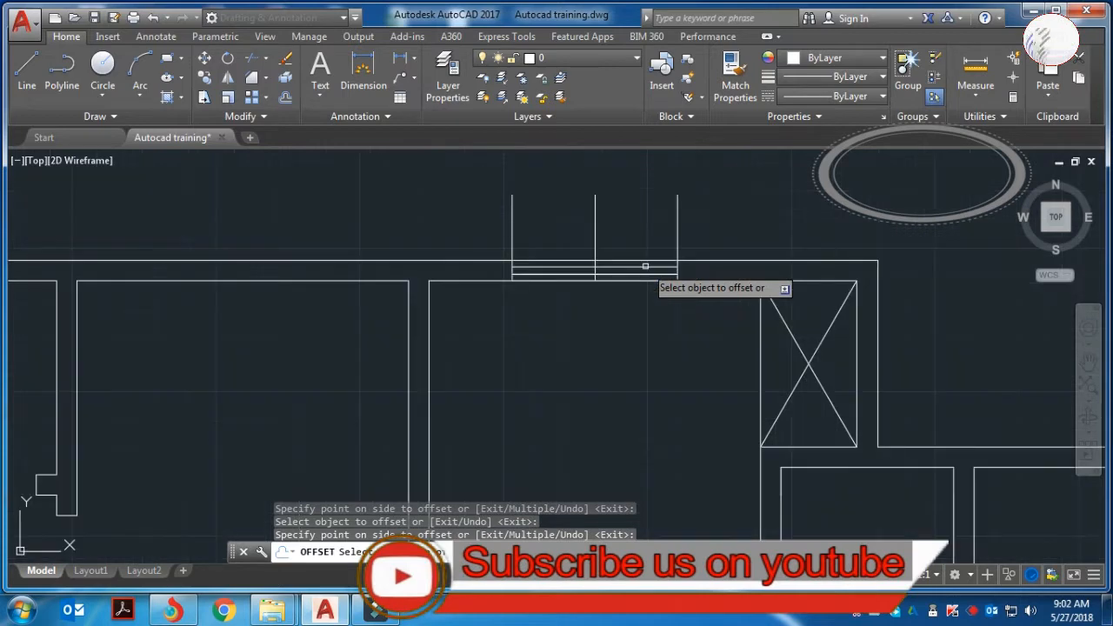
pyautogui.press('Escape')
# - Trim the ends of the three vertical window lines that extend above the top wall's outer face
pyautogui.write('tr')
pyautogui.press('Return')
pyautogui.press('Return')
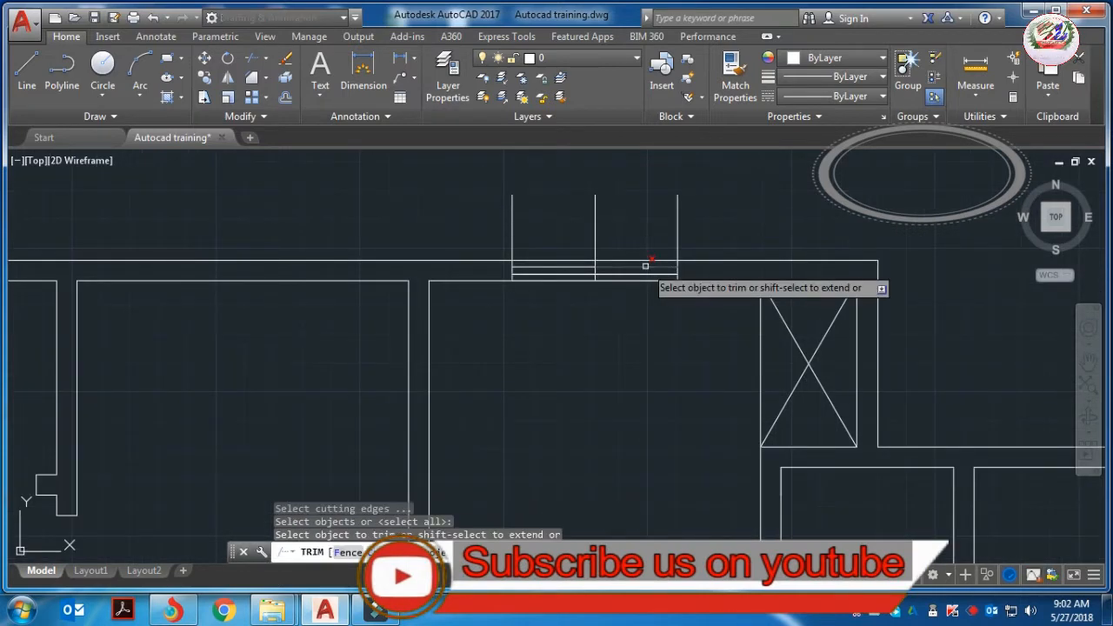
pyautogui.click(708, 227)
pyautogui.click(485, 210)
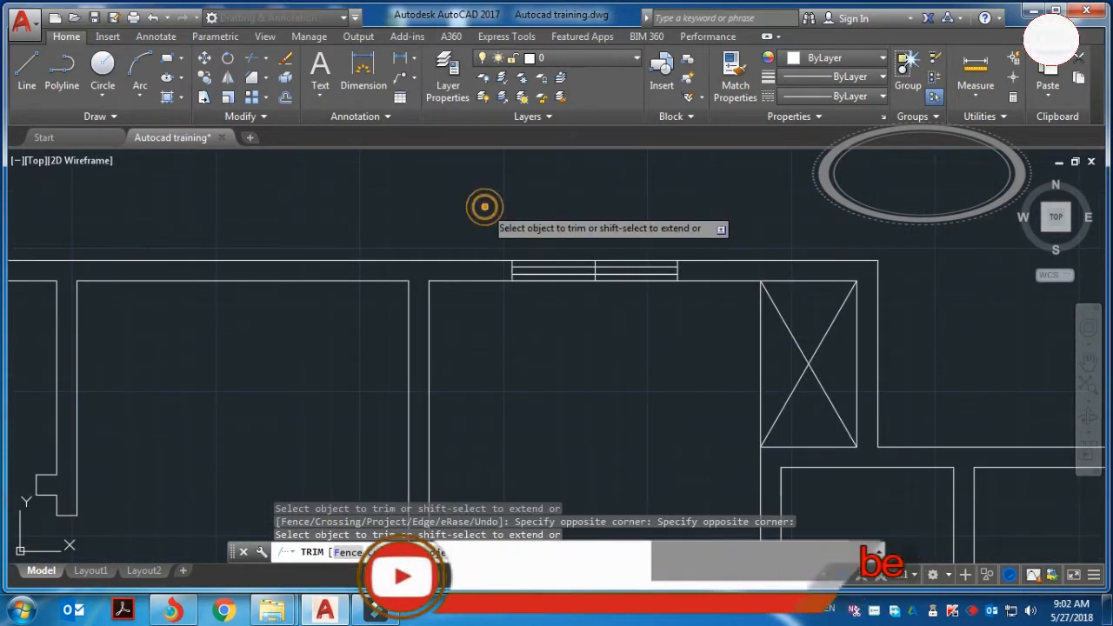
# - Draw a vertical line from the midpoint of the top wall's inner face in the middle room, extending beyond the outer face
pyautogui.scroll(-2, 522, 234)
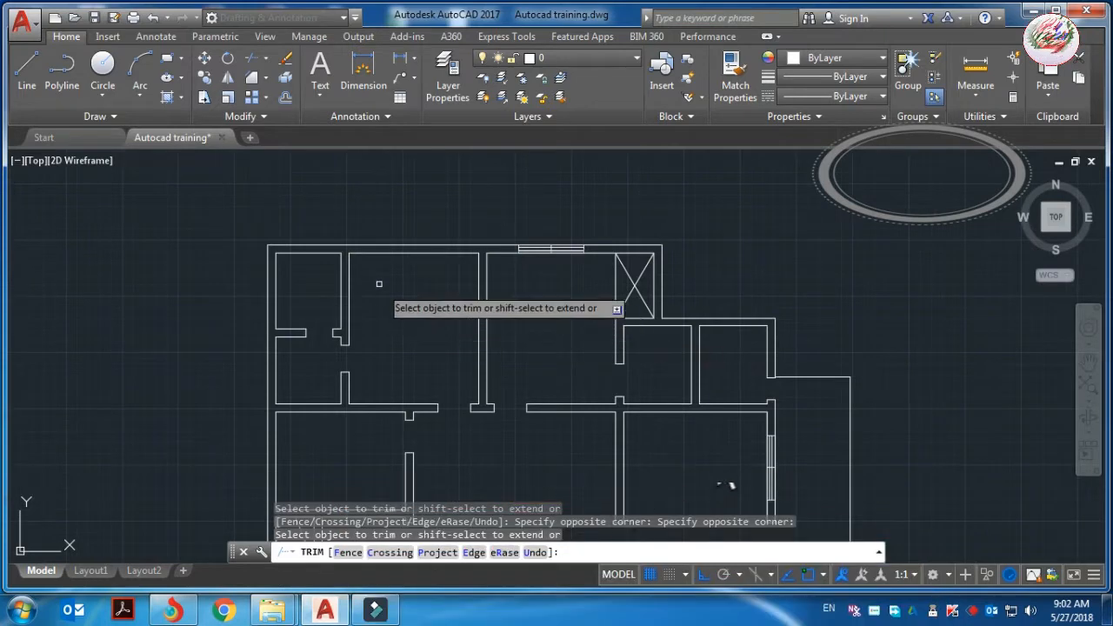
pyautogui.scroll(2, 361, 267)
pyautogui.press('Escape')
pyautogui.write('l')
pyautogui.press('Return')
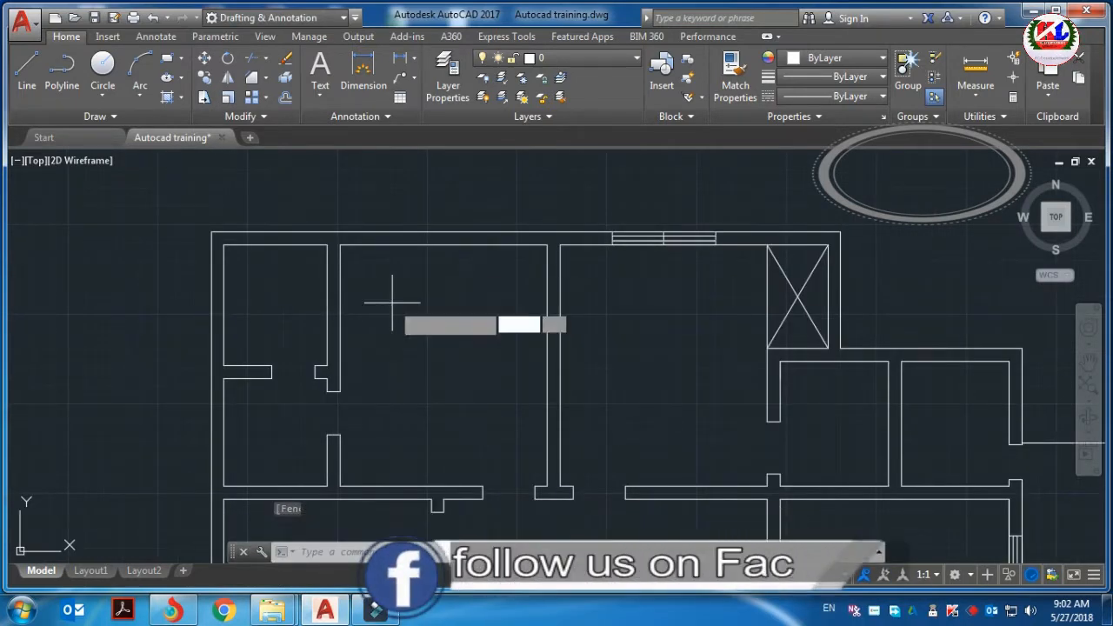
pyautogui.click(444, 246)
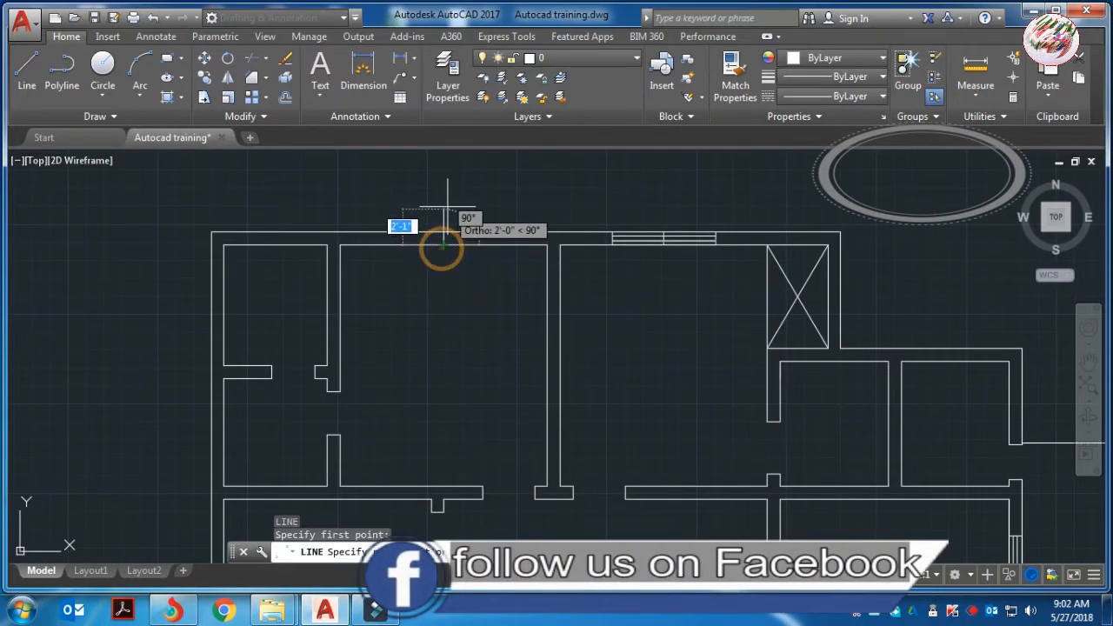
pyautogui.click(444, 208)
pyautogui.press('Escape')
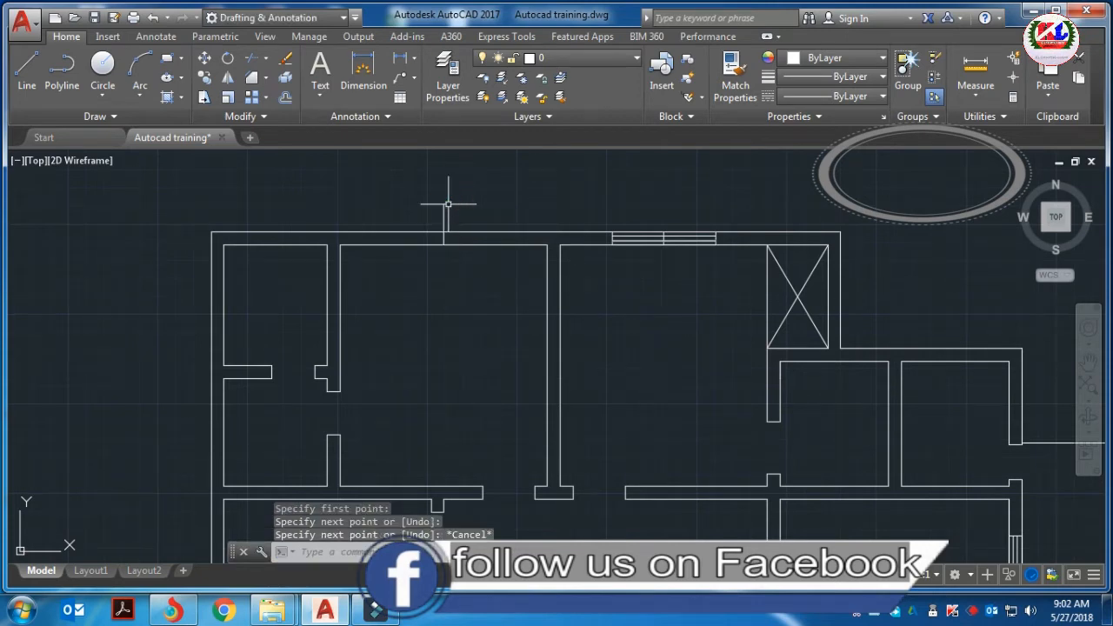
# - Offset the middle room's vertical window line 3' to both sides and leave the Offset command
pyautogui.write('o')
pyautogui.press('Return')
pyautogui.write('3')
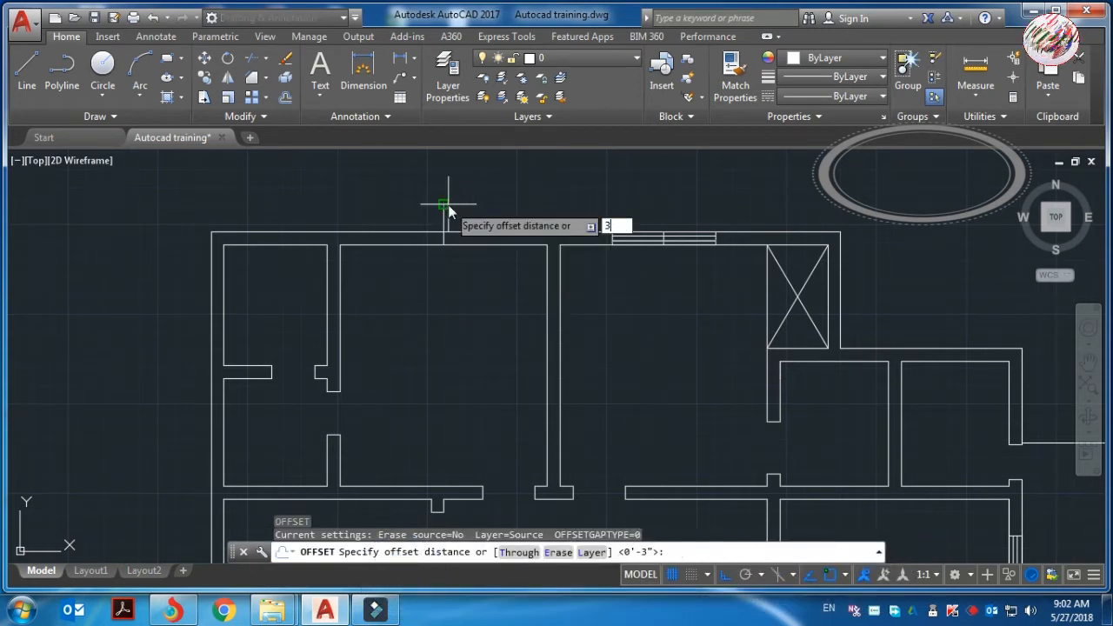
pyautogui.write("'")
pyautogui.press('Return')
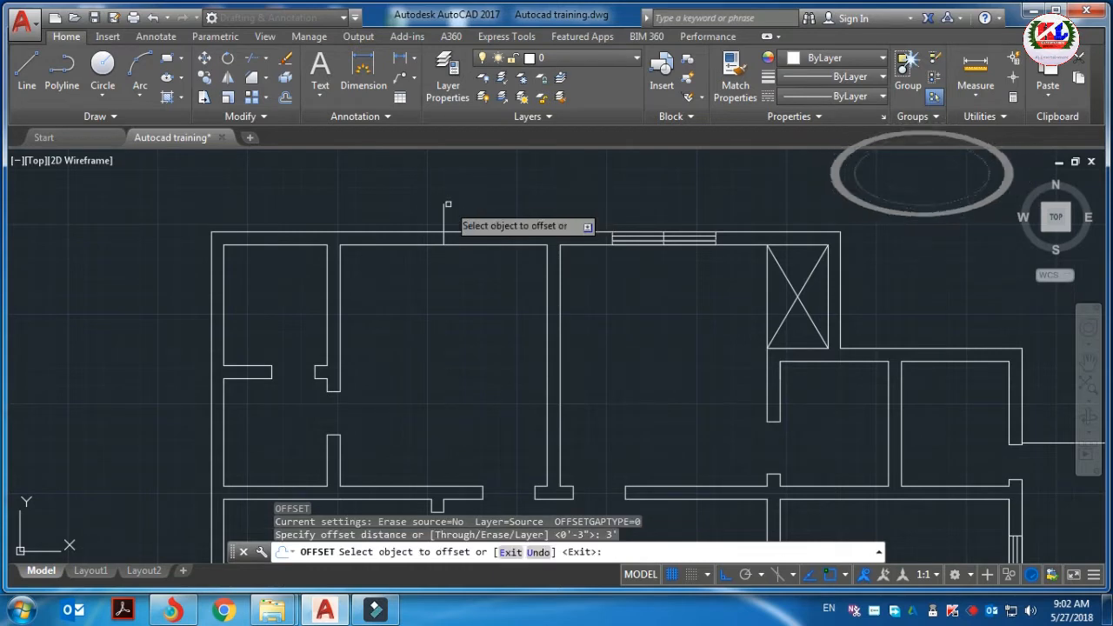
pyautogui.scroll(2, 448, 205)
pyautogui.click(438, 212)
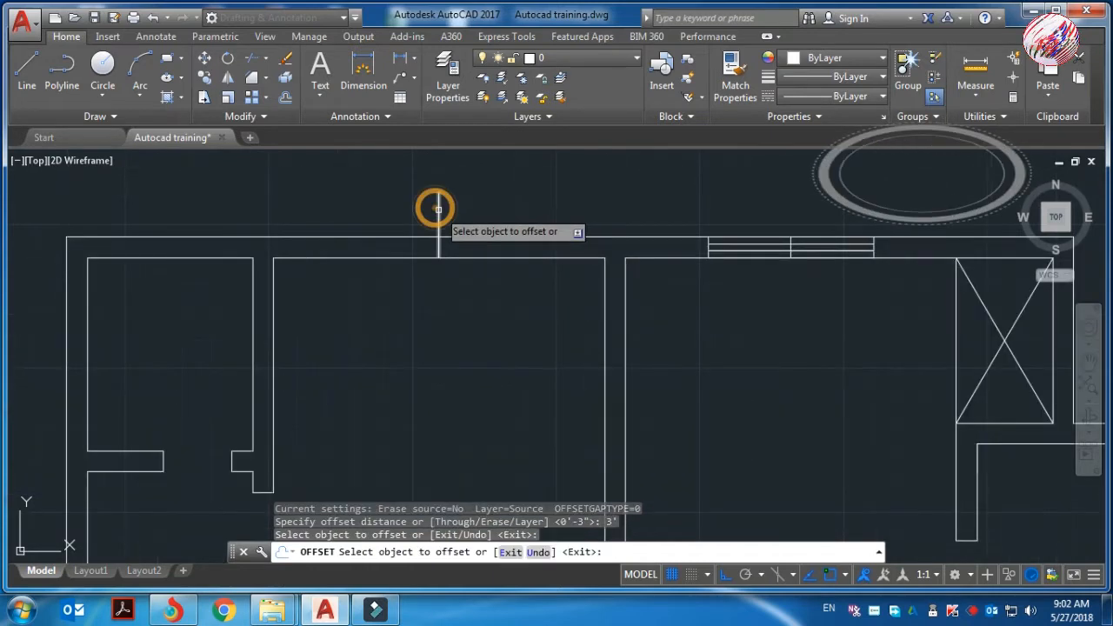
pyautogui.click(546, 216)
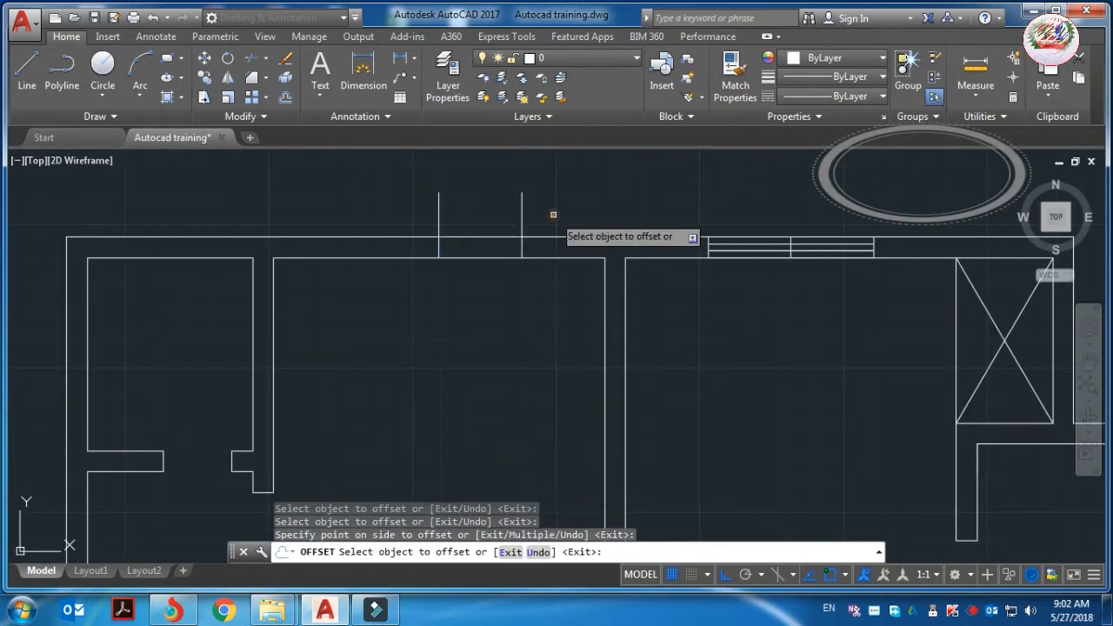
pyautogui.click(438, 211)
pyautogui.click(340, 209)
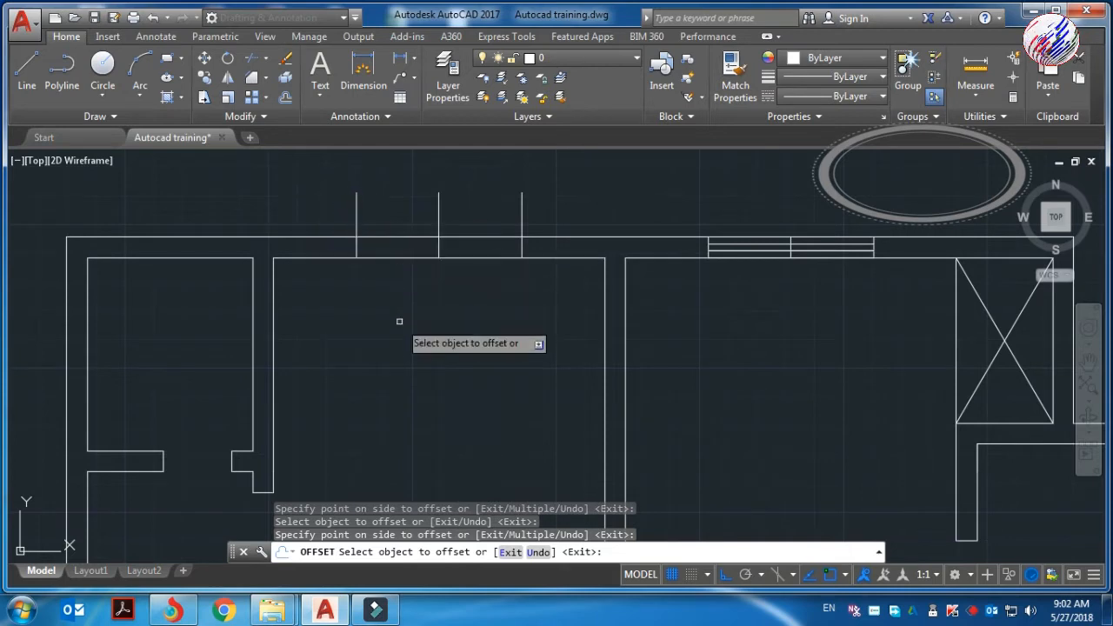
pyautogui.press('Escape')
# - Draw a horizontal line along the middle room's top wall inner face, connecting the two outer vertical window lines
pyautogui.write('l')
pyautogui.press('Return')
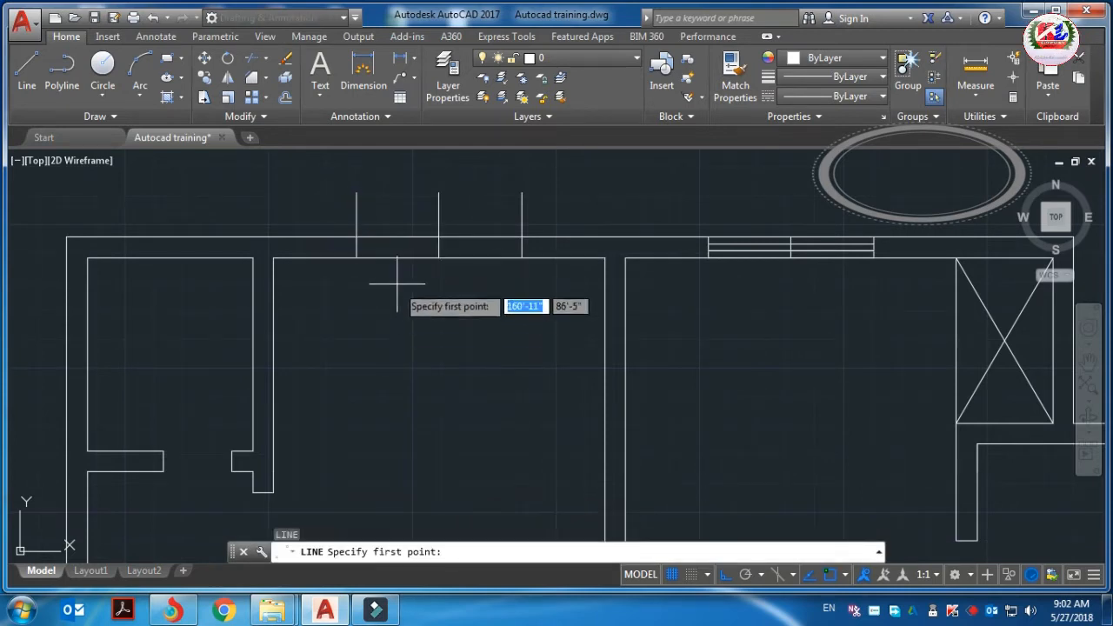
pyautogui.click(355, 258)
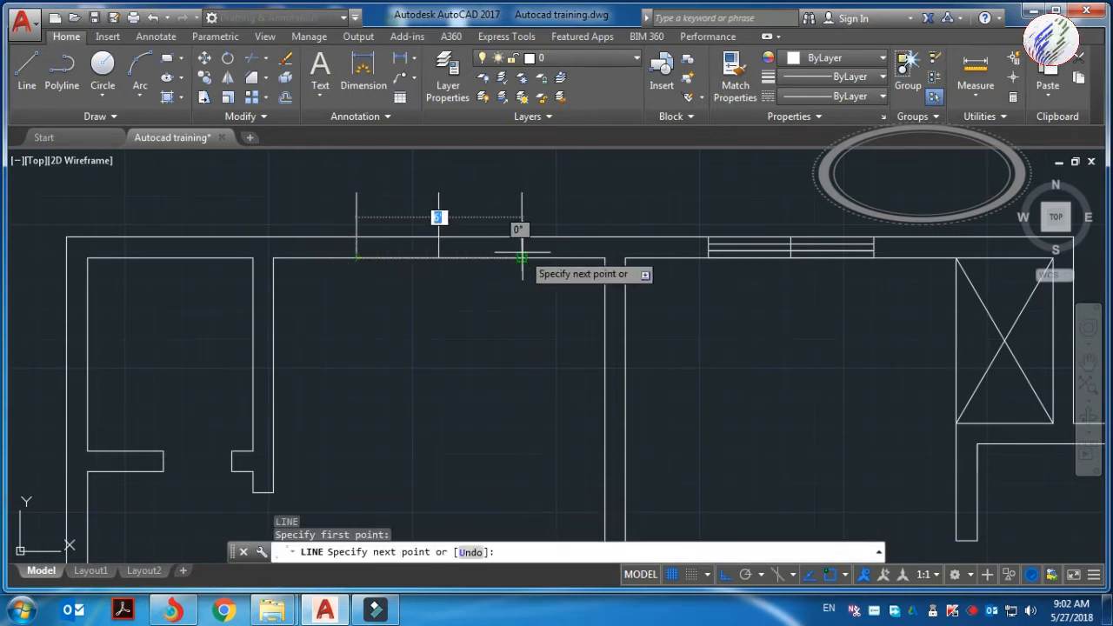
pyautogui.press('Escape')
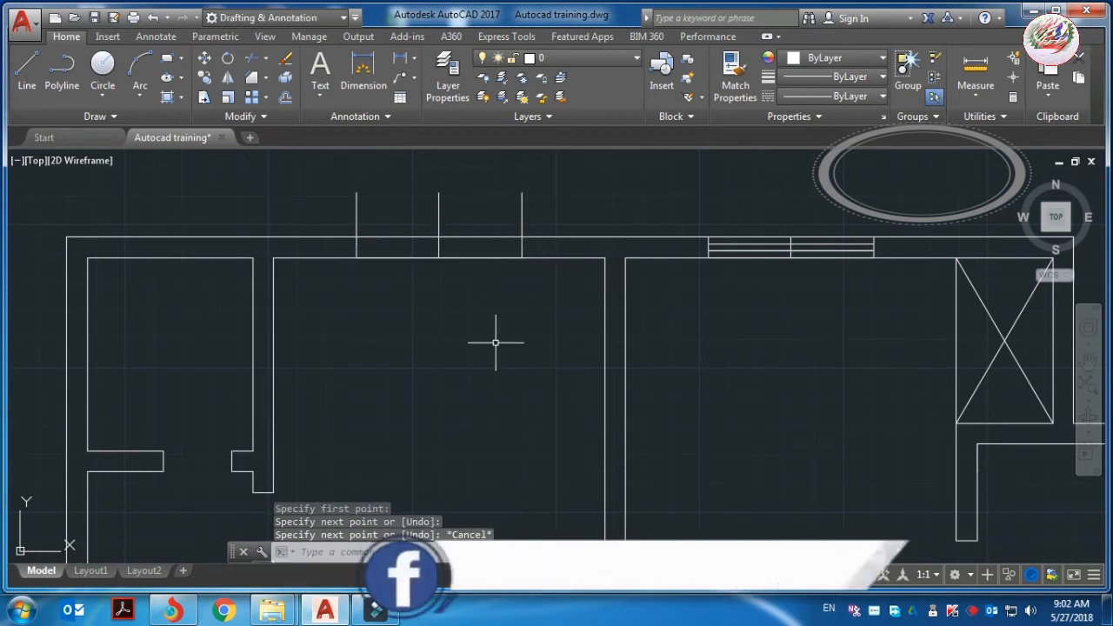
# - Offset the middle room's horizontal window line 3" upward into the wall, and the resulting line another 3" upward
pyautogui.write('o')
pyautogui.press('Return')
pyautogui.write('3')
pyautogui.press('Return')
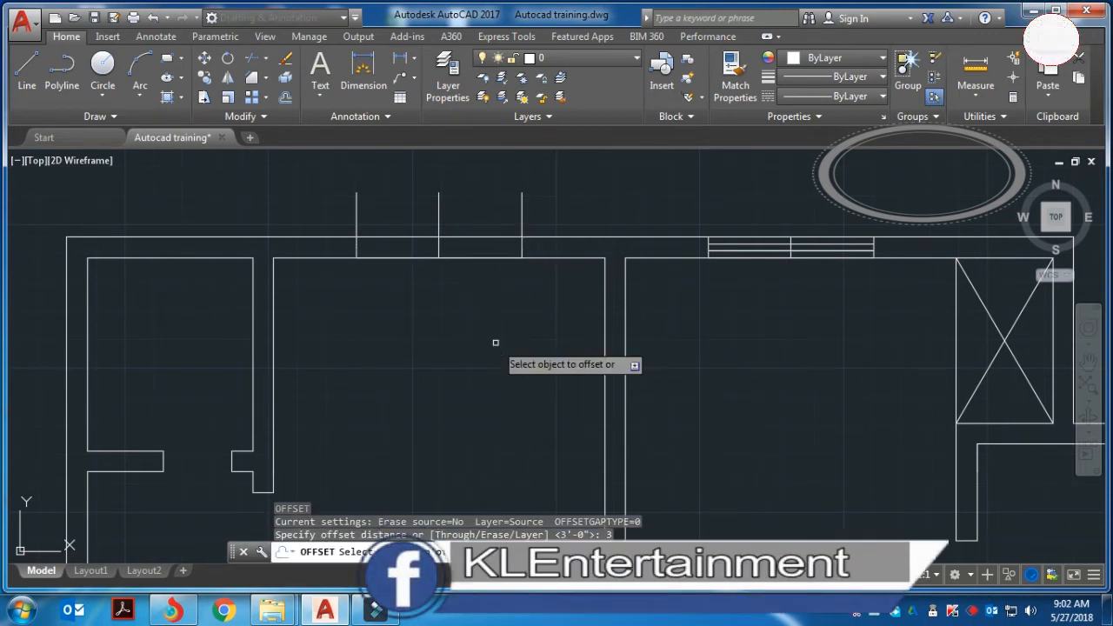
pyautogui.click(451, 258)
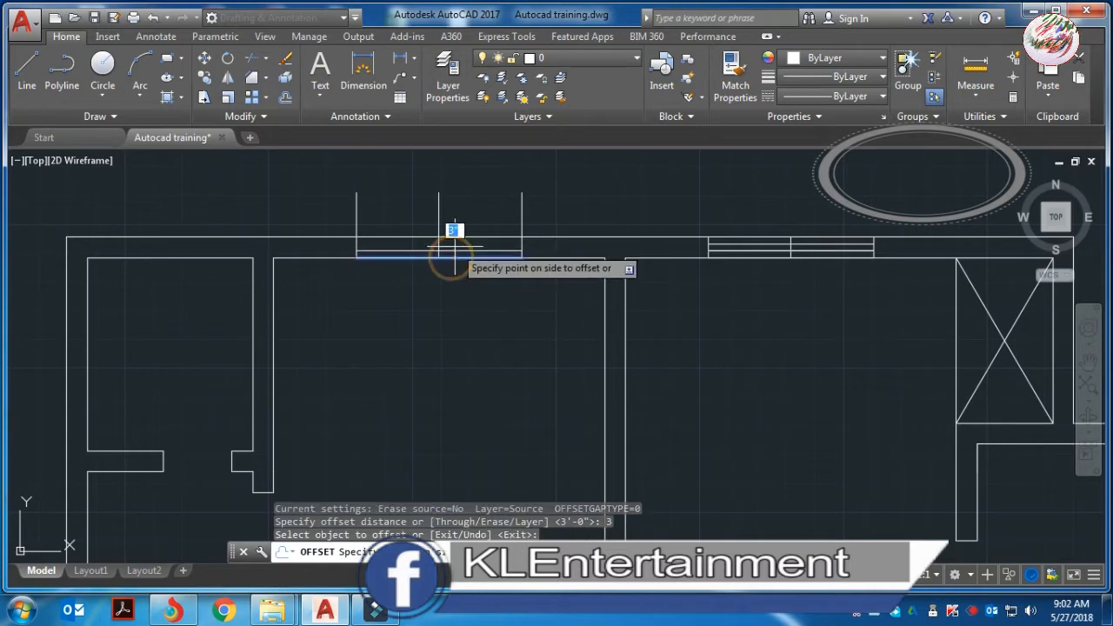
pyautogui.click(454, 245)
pyautogui.click(456, 253)
pyautogui.click(463, 246)
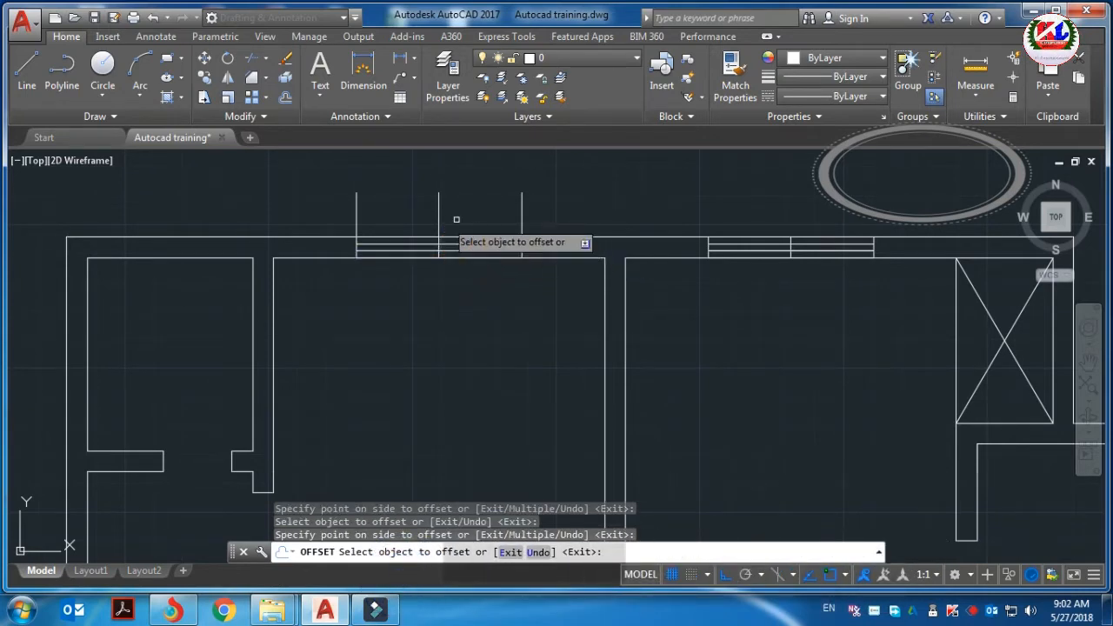
pyautogui.press('Escape')
# - Trim the ends of the middle room's three vertical window lines that extend above the top wall's outer face
pyautogui.write('tr')
pyautogui.press('Return')
pyautogui.press('Return')
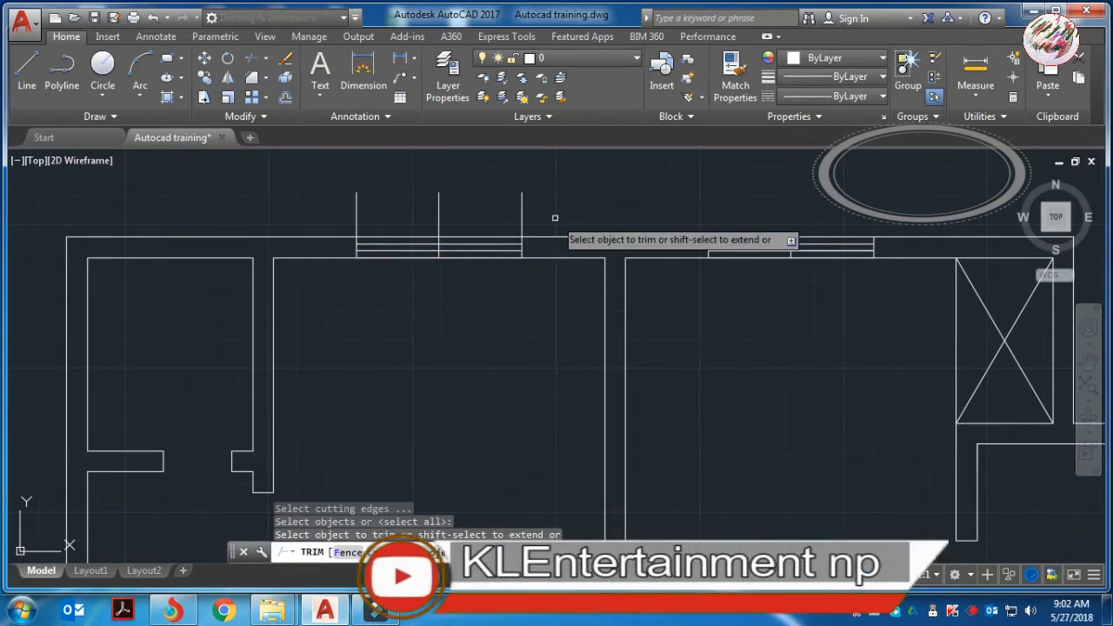
pyautogui.click(551, 218)
pyautogui.click(310, 201)
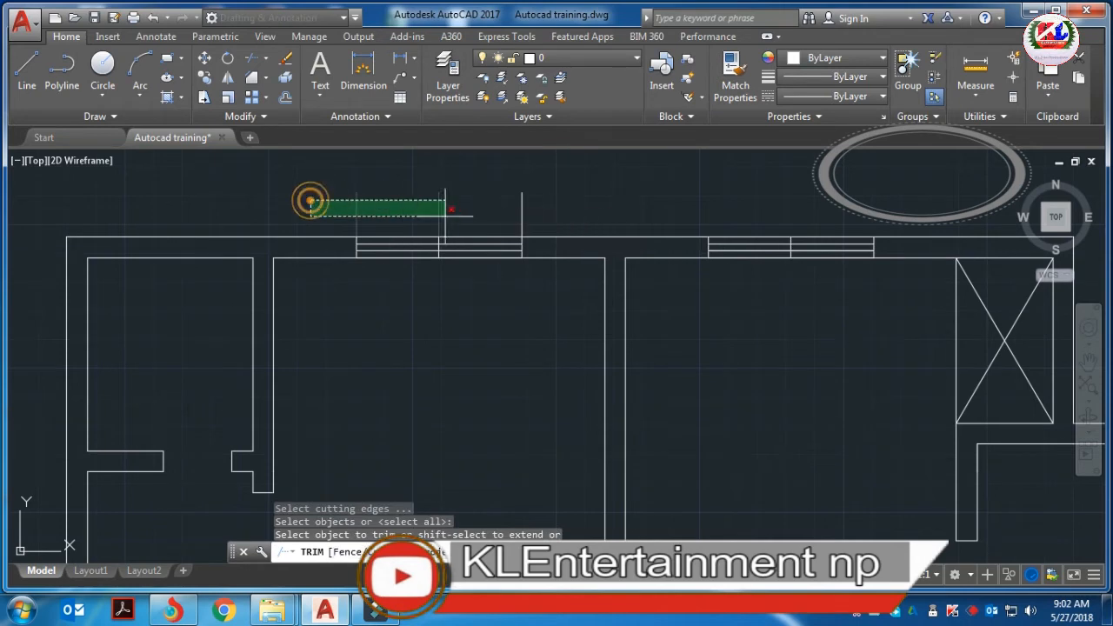
pyautogui.click(601, 219)
# - Draw a horizontal line outward through the left wall from its inner face, at mid-height of the room above the stairs
pyautogui.scroll(-4, 597, 221)
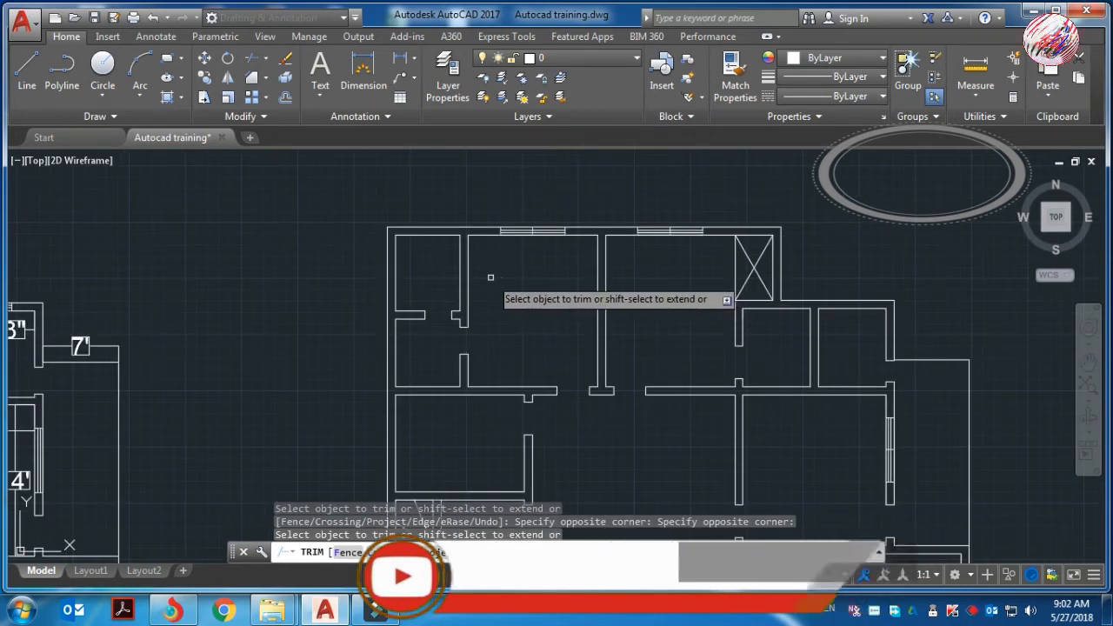
pyautogui.scroll(-2, 502, 283)
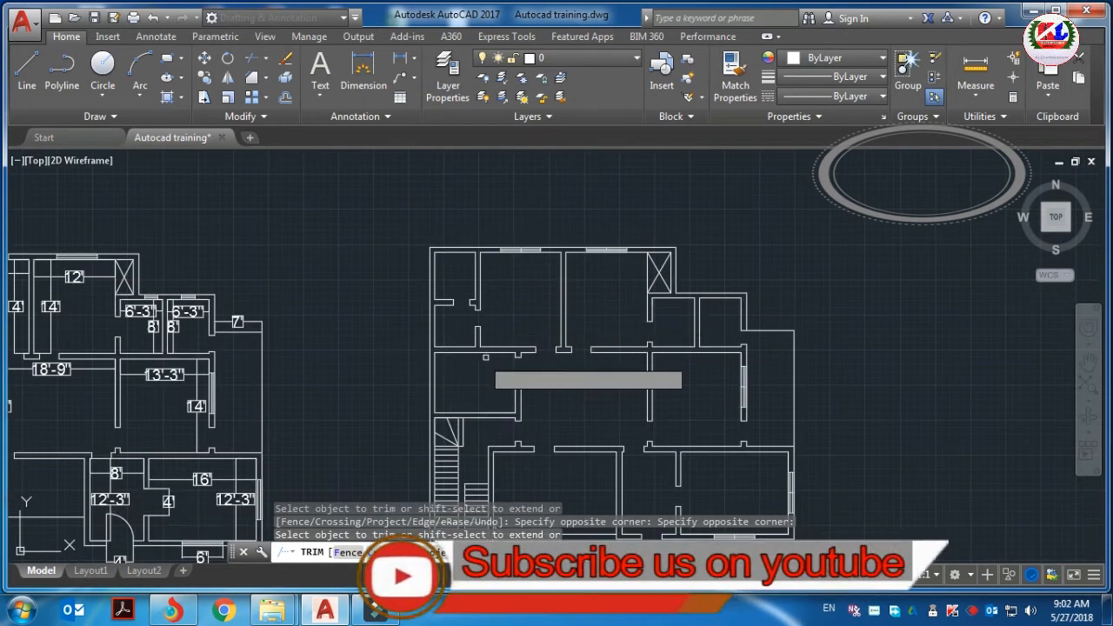
pyautogui.scroll(2, 430, 398)
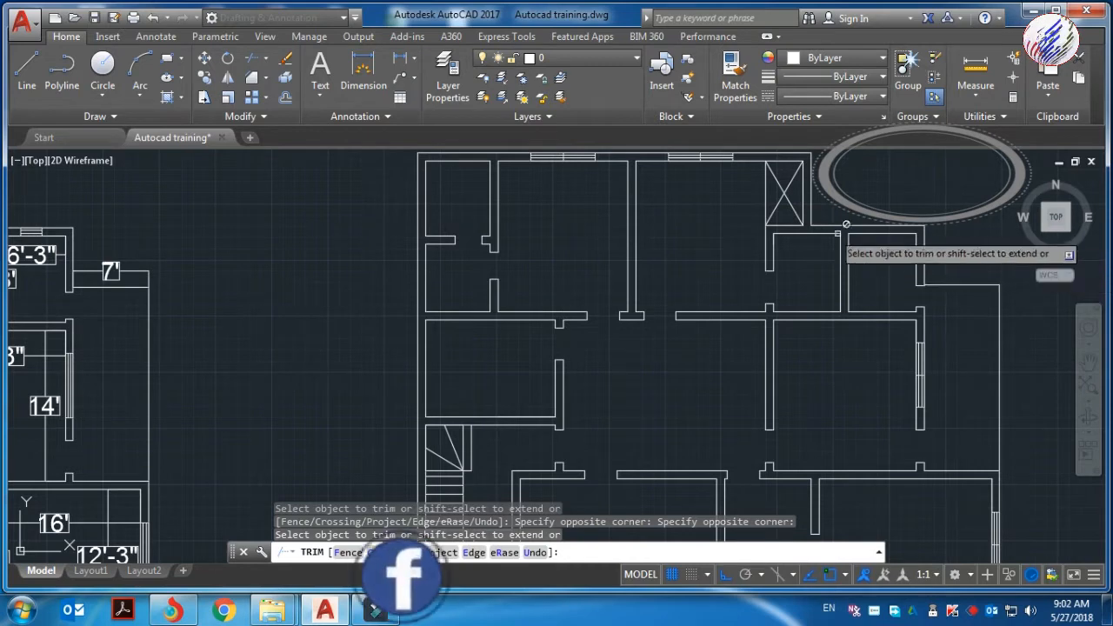
pyautogui.scroll(-3, 439, 317)
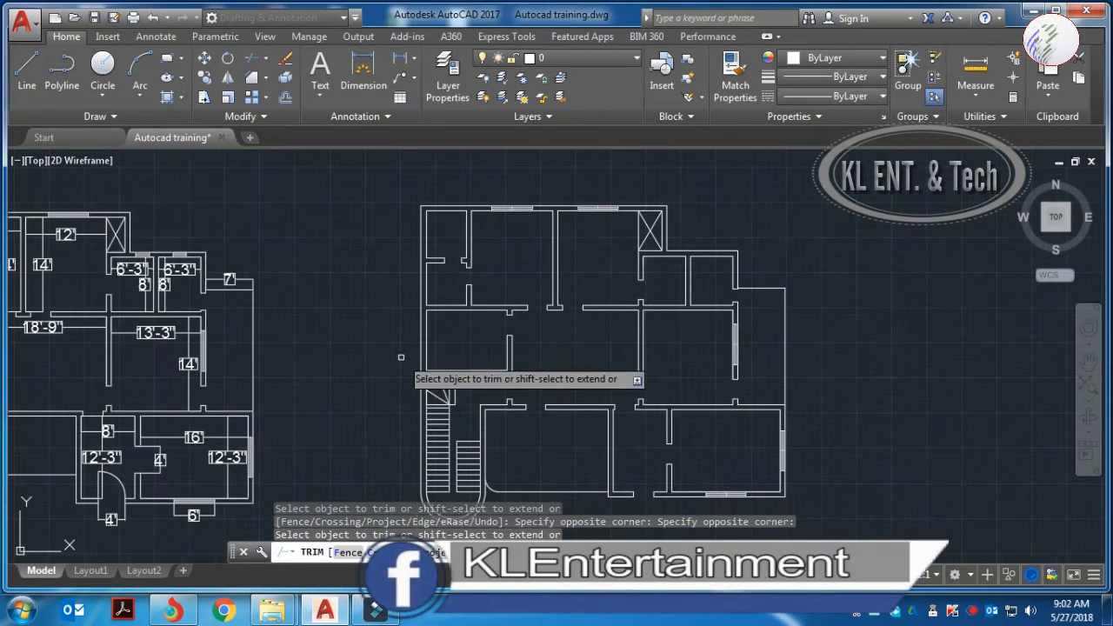
pyautogui.scroll(3, 417, 374)
pyautogui.write('l')
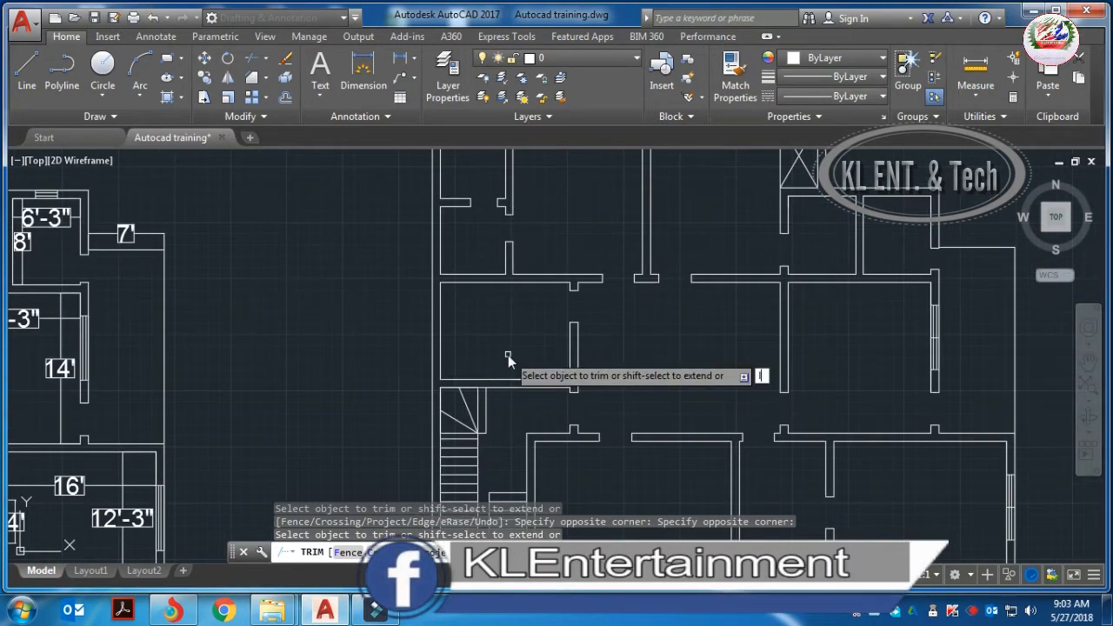
pyautogui.press('Return')
pyautogui.press('Escape')
pyautogui.write('l')
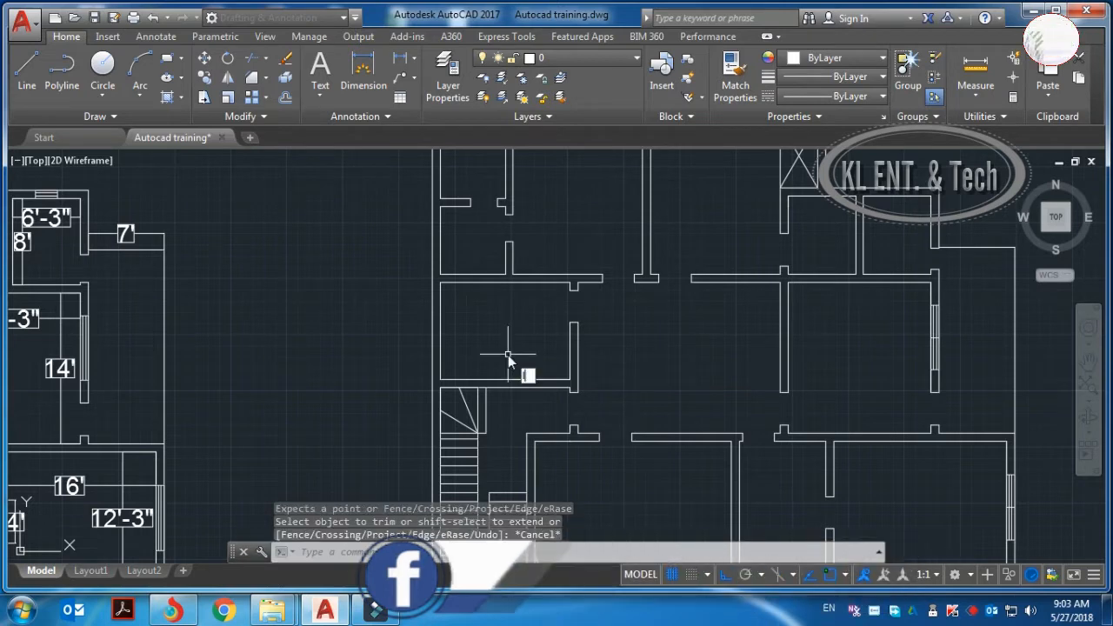
pyautogui.press('Return')
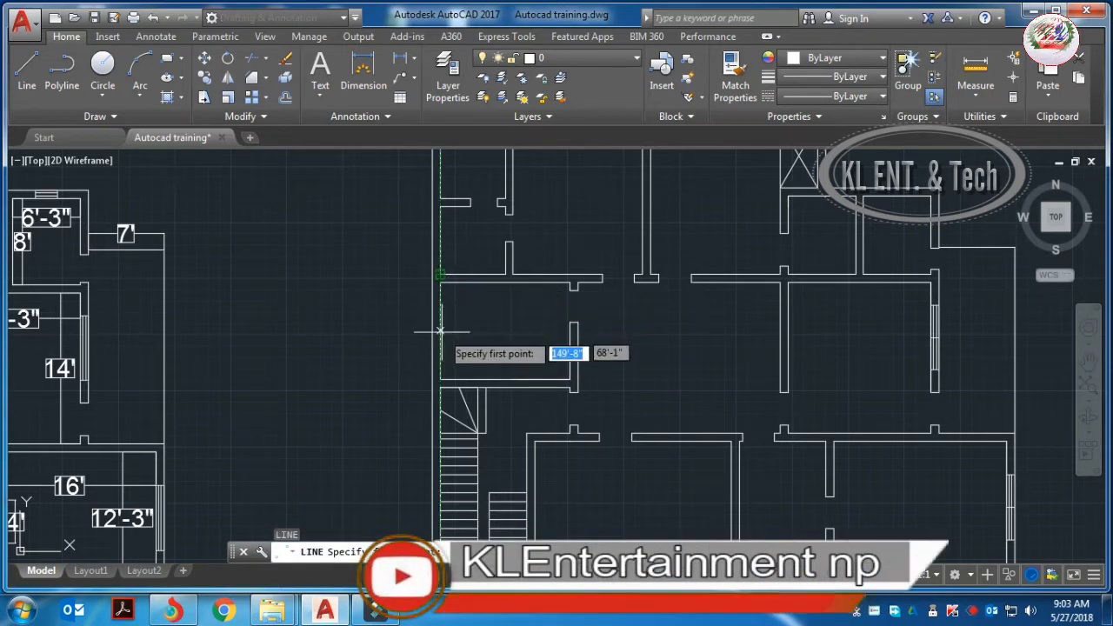
pyautogui.click(440, 331)
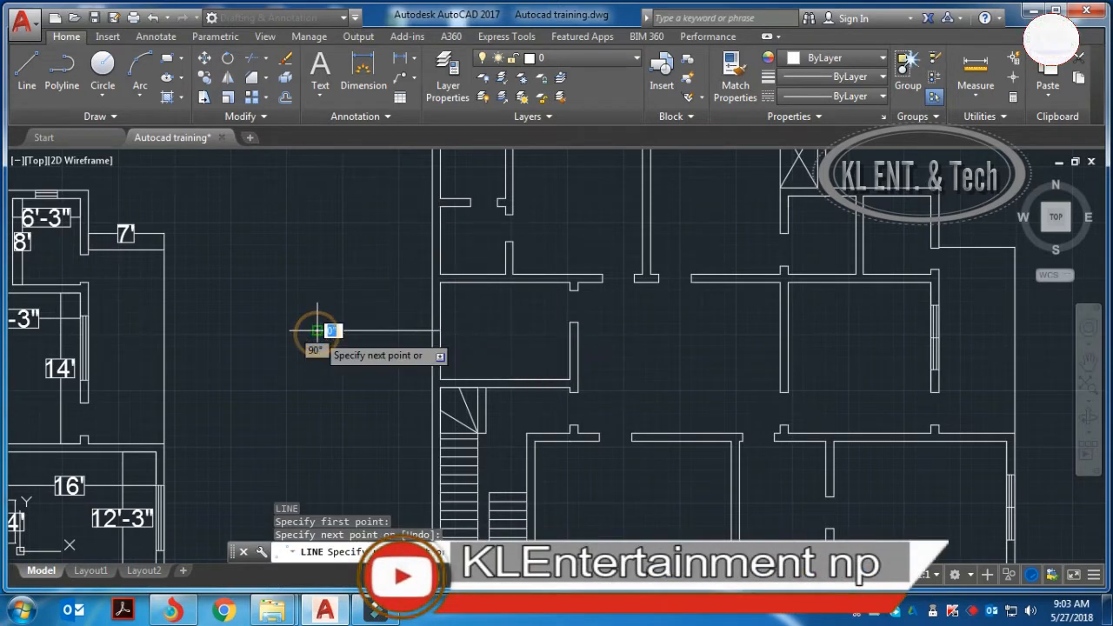
pyautogui.press('Escape')
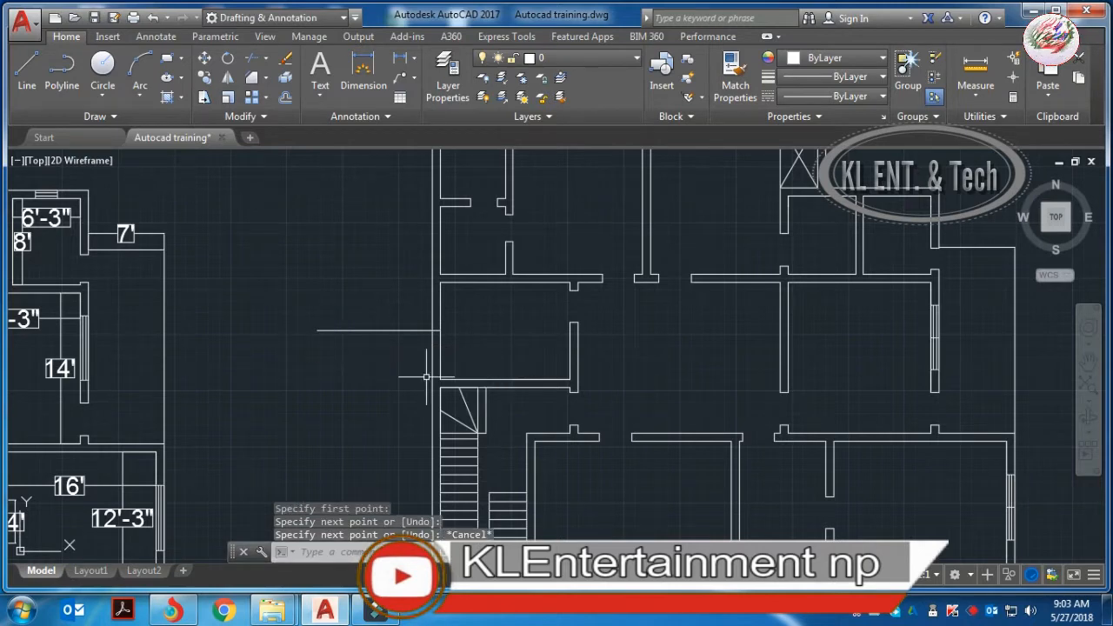
# - Offset the horizontal line through the left wall 3' upward and 3' downward, and leave the Offset command
pyautogui.write('o')
pyautogui.press('Return')
pyautogui.write('3')
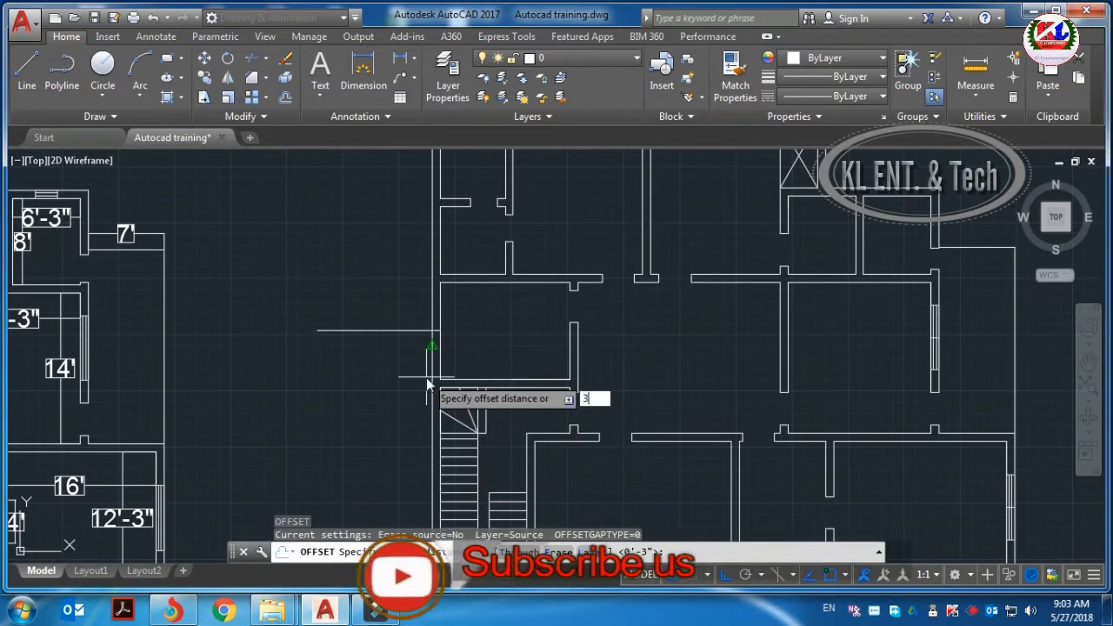
pyautogui.write("'")
pyautogui.press('Return')
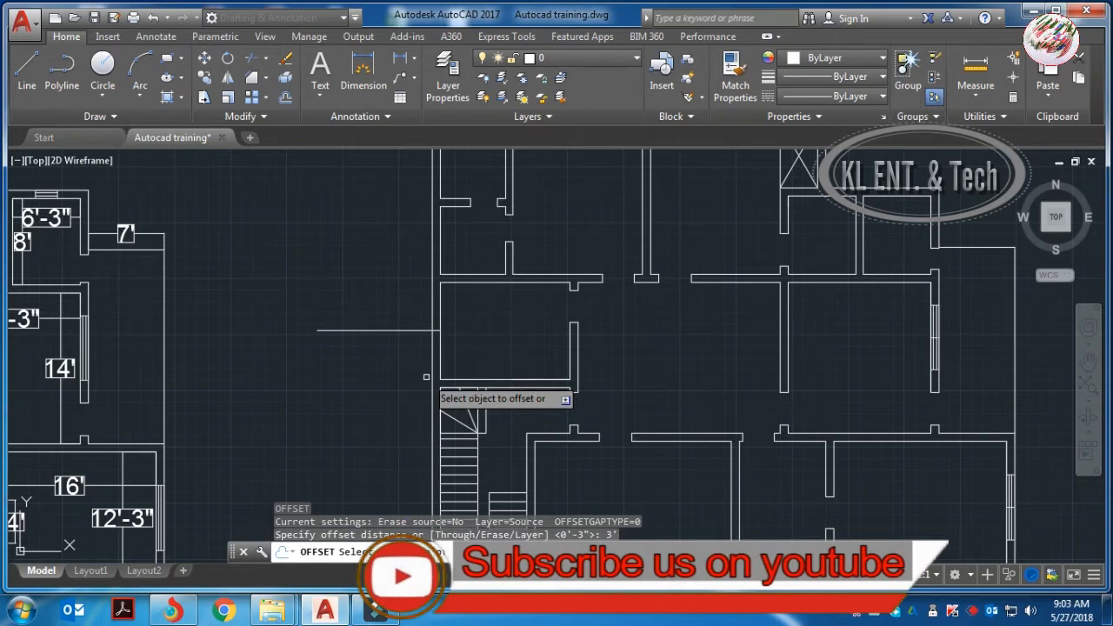
pyautogui.click(404, 329)
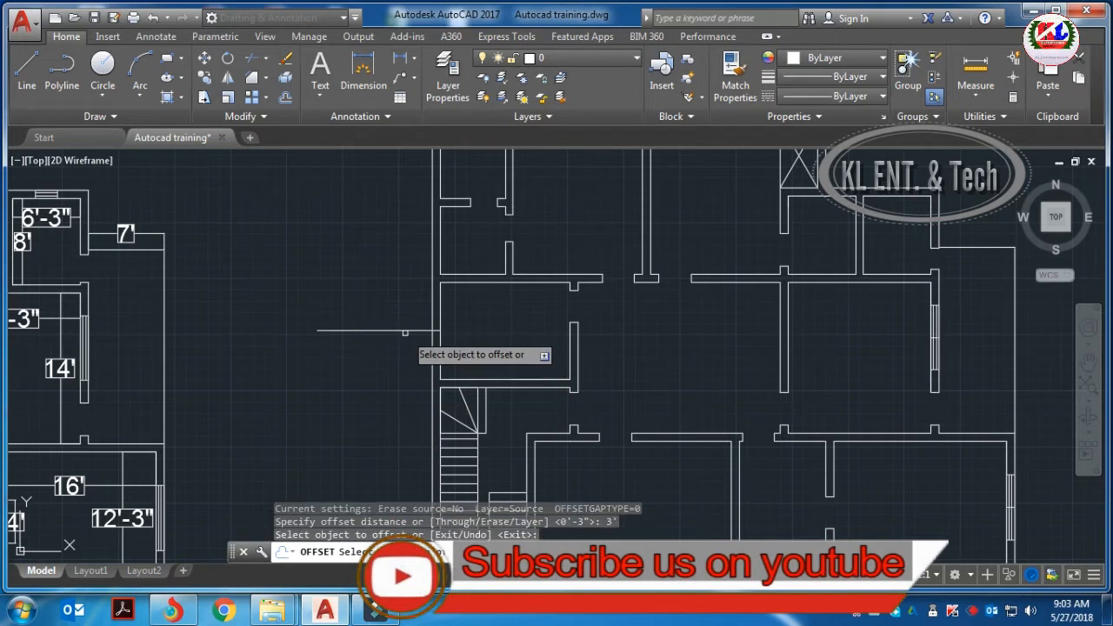
pyautogui.click(404, 331)
pyautogui.click(402, 300)
pyautogui.click(399, 331)
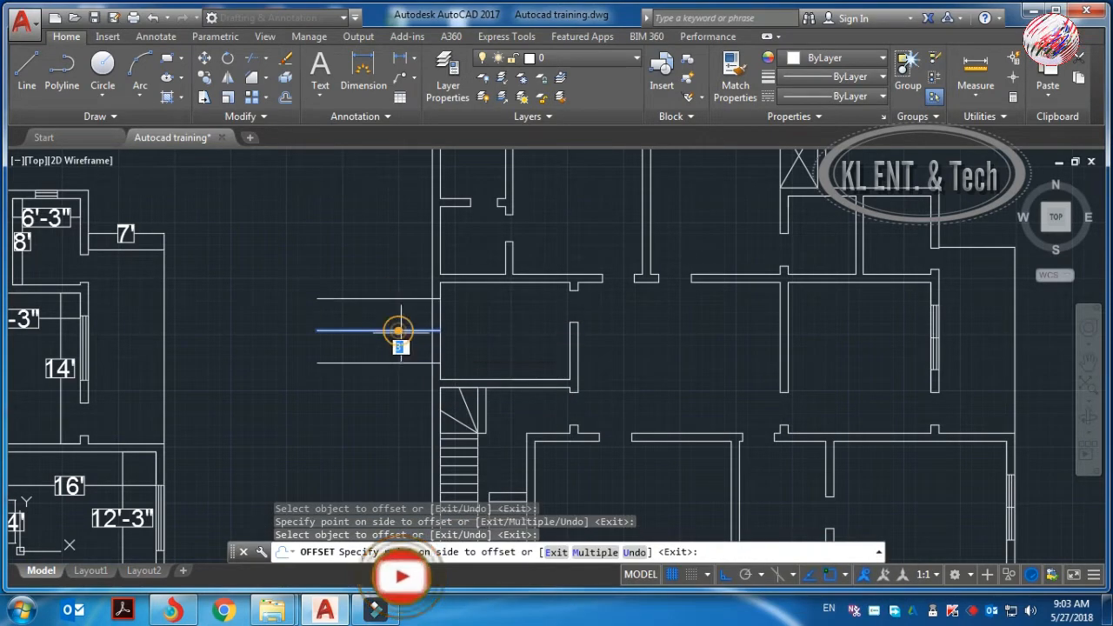
pyautogui.click(394, 366)
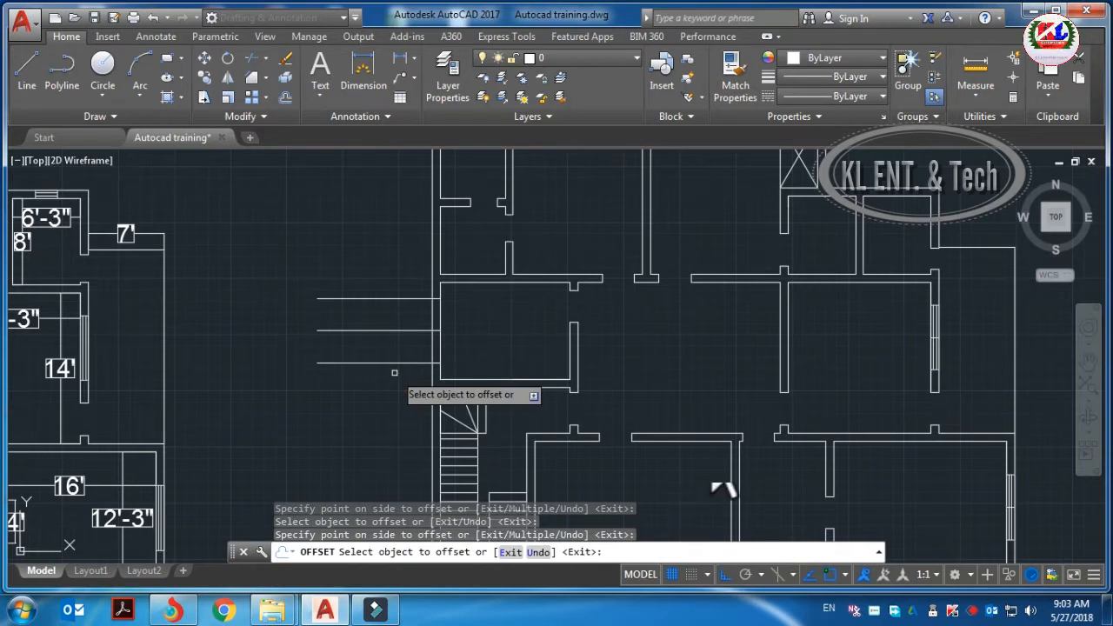
pyautogui.press('Escape')
# - Draw a vertical line along the left wall's inner face from the upper to the lower horizontal window line
pyautogui.write('l')
pyautogui.press('Return')
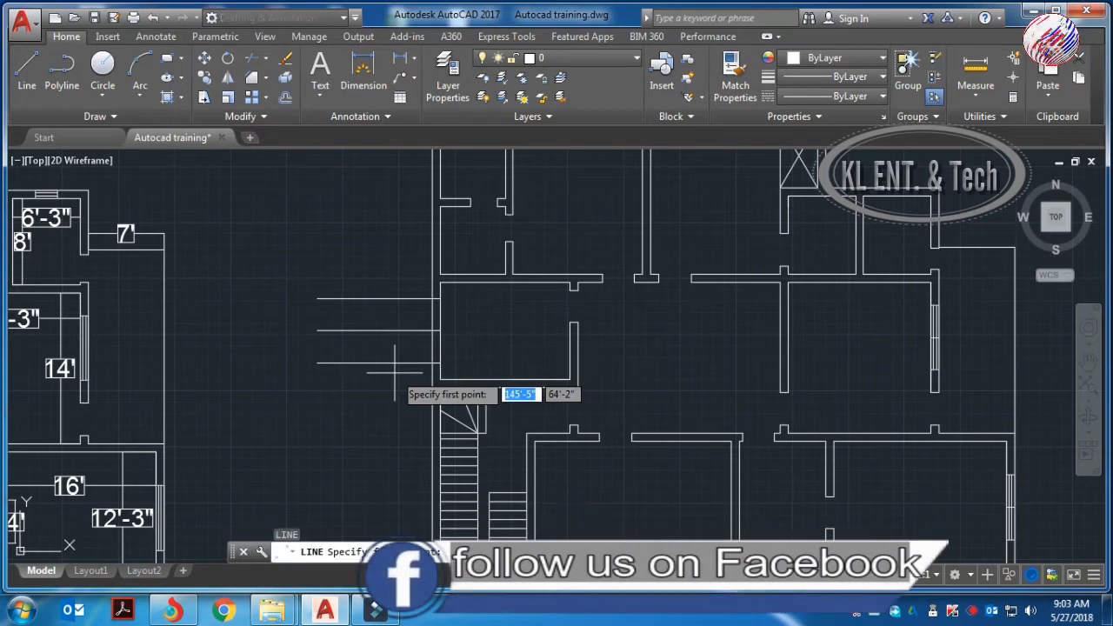
pyautogui.scroll(3, 444, 309)
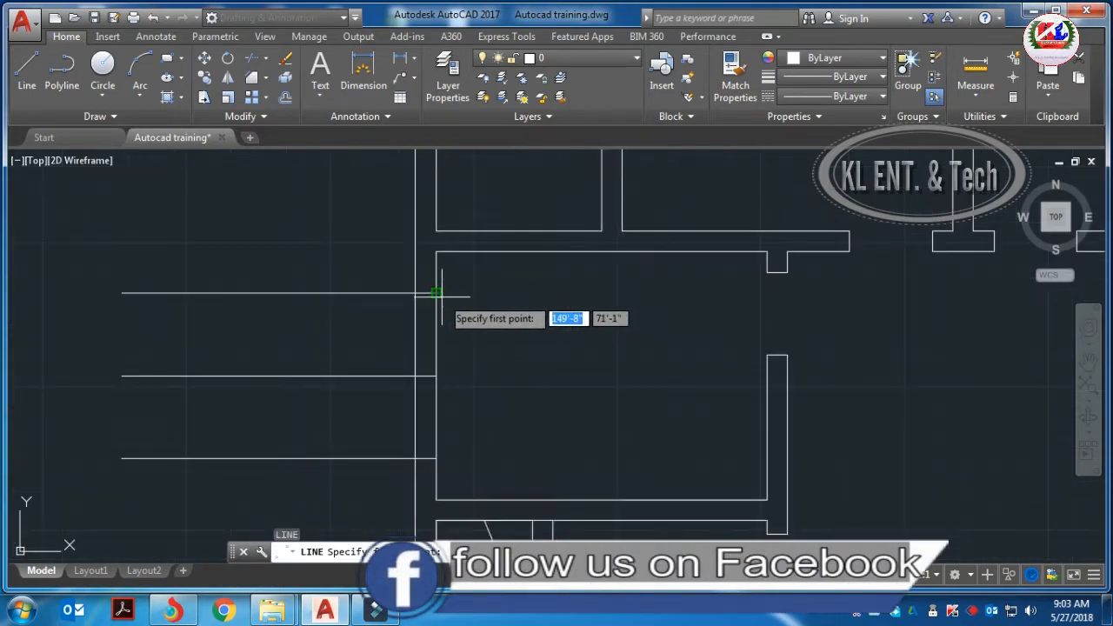
pyautogui.click(436, 293)
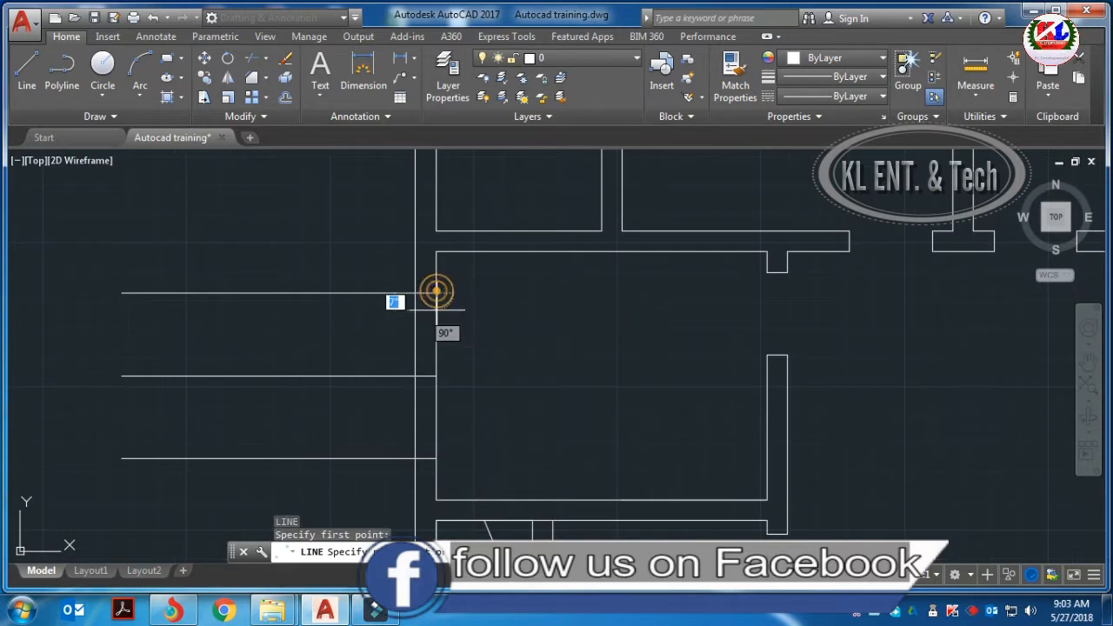
pyautogui.click(435, 458)
pyautogui.press('Escape')
# - Offset the vertical window line on the left wall's inner face outward in successive 3" spacings across the wall thickness
pyautogui.write('o')
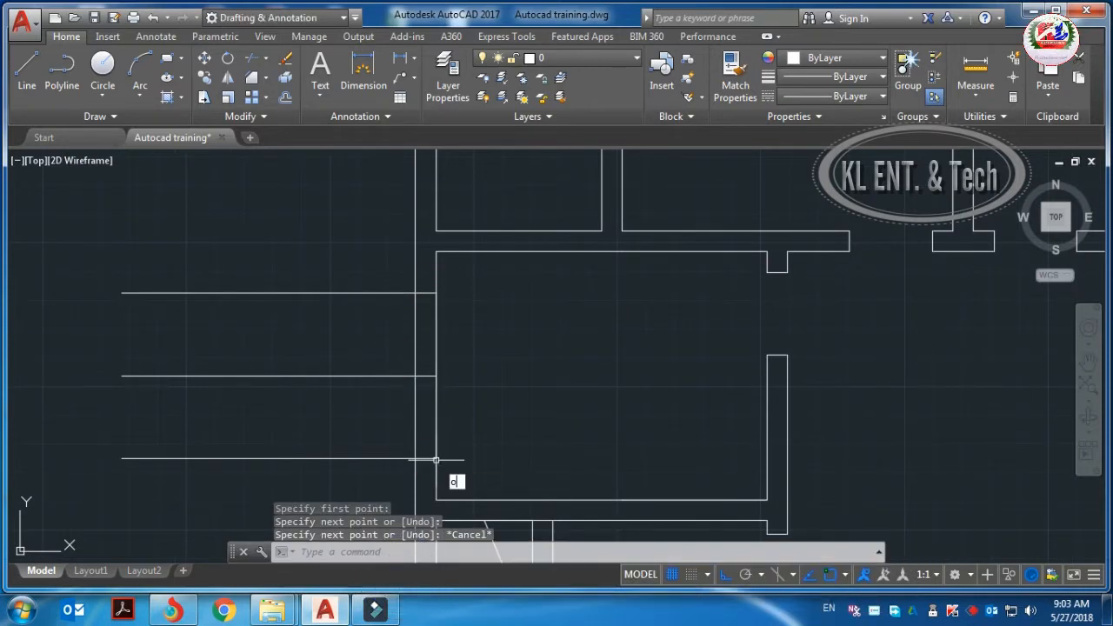
pyautogui.press('Return')
pyautogui.write('3')
pyautogui.press('Return')
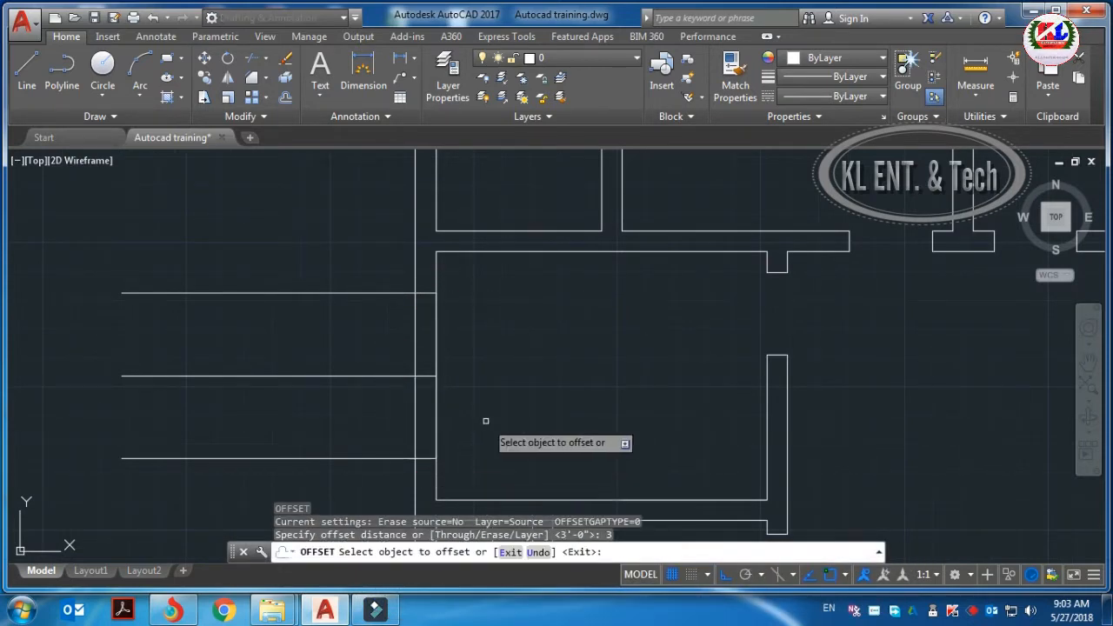
pyautogui.click(435, 369)
pyautogui.click(425, 362)
pyautogui.click(429, 361)
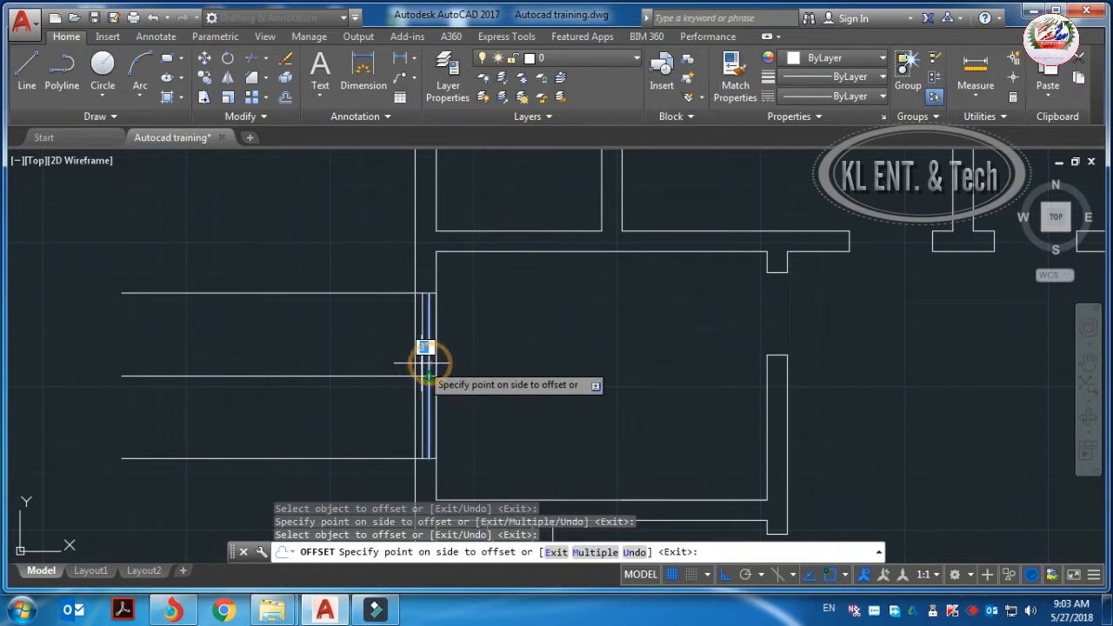
pyautogui.click(421, 362)
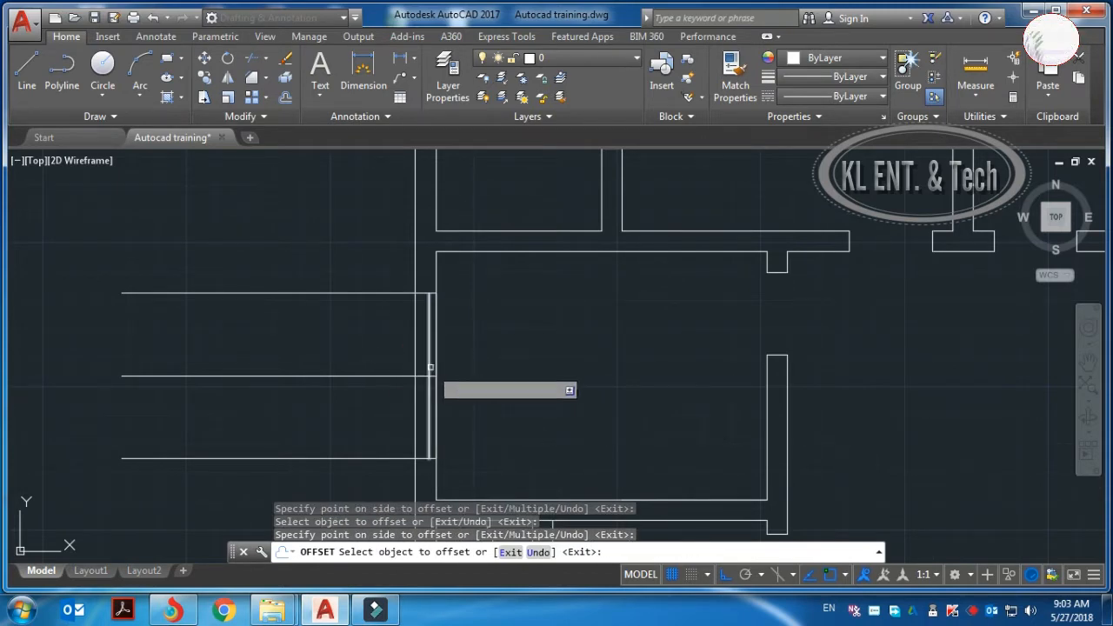
pyautogui.click(428, 368)
pyautogui.click(412, 366)
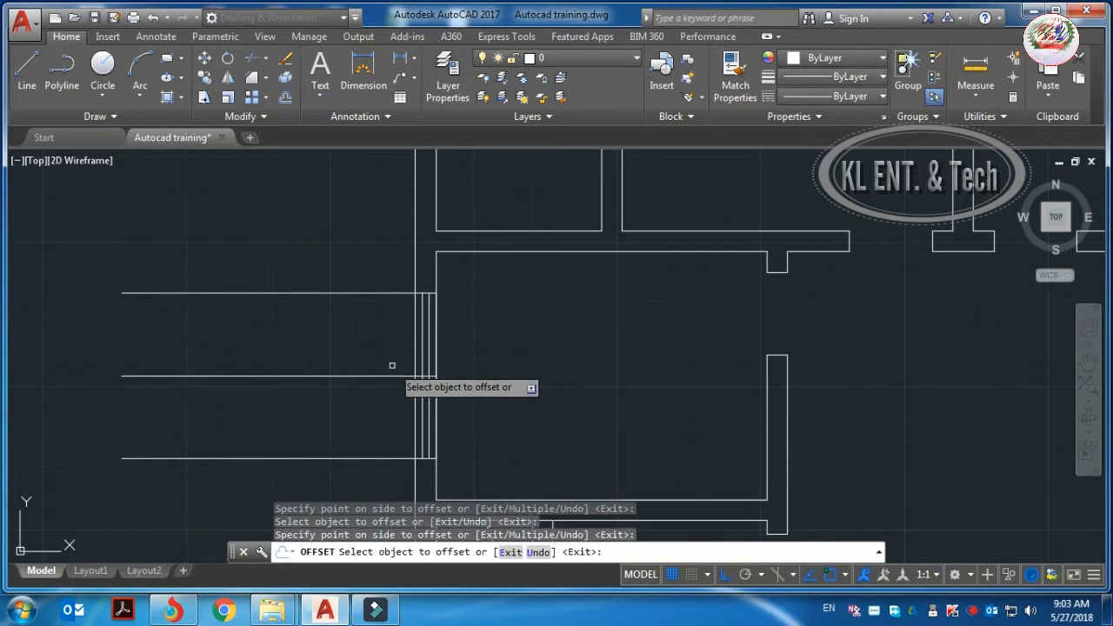
pyautogui.press('Escape')
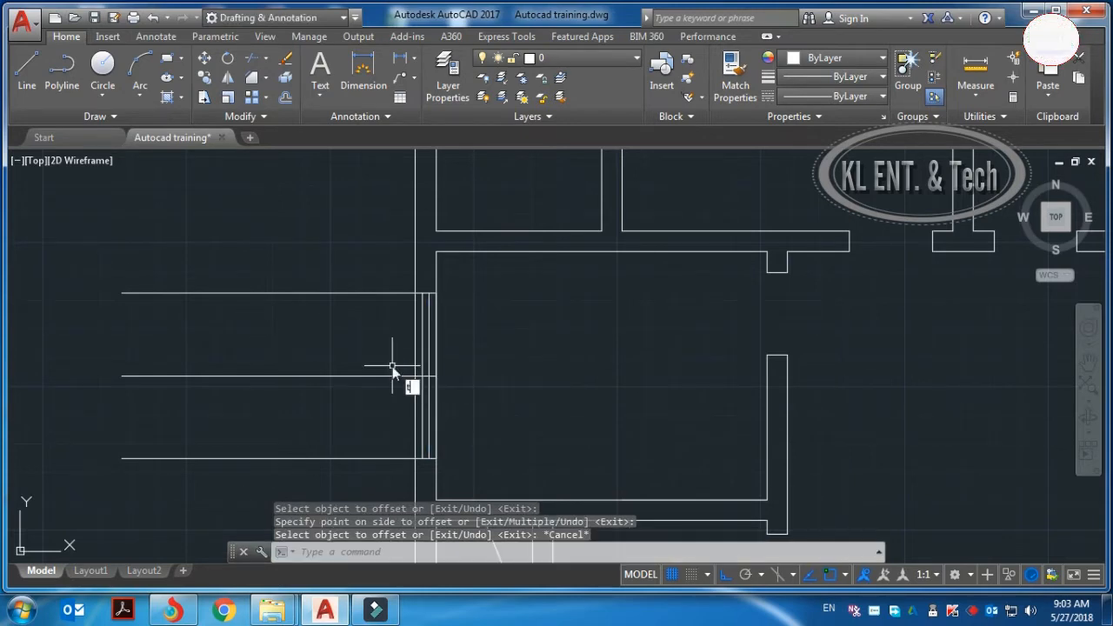
# - Trim the ends of the three horizontal window lines that extend beyond the left wall's outer face
pyautogui.write('tr')
pyautogui.press('Return')
pyautogui.press('Return')
pyautogui.click(366, 275)
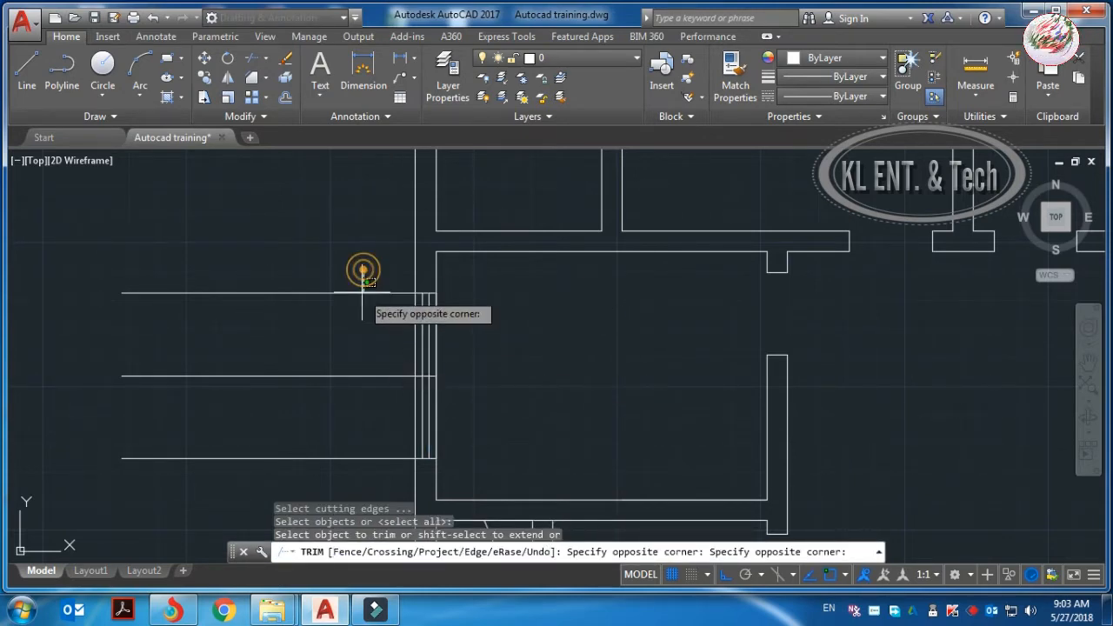
pyautogui.click(306, 476)
pyautogui.scroll(-5, 305, 477)
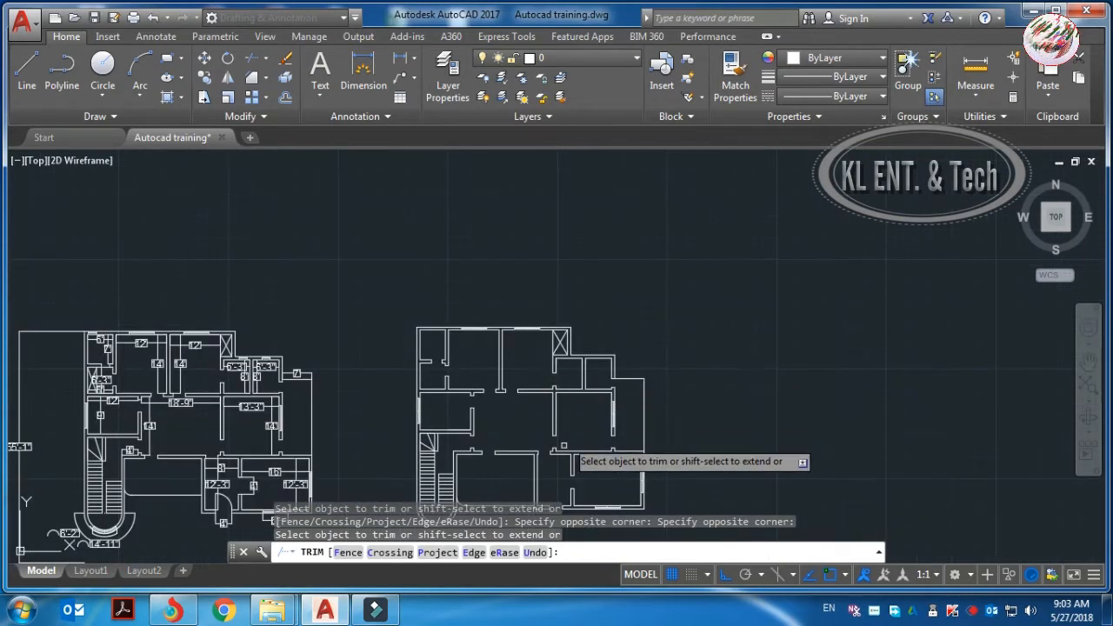
pyautogui.scroll(4, 445, 355)
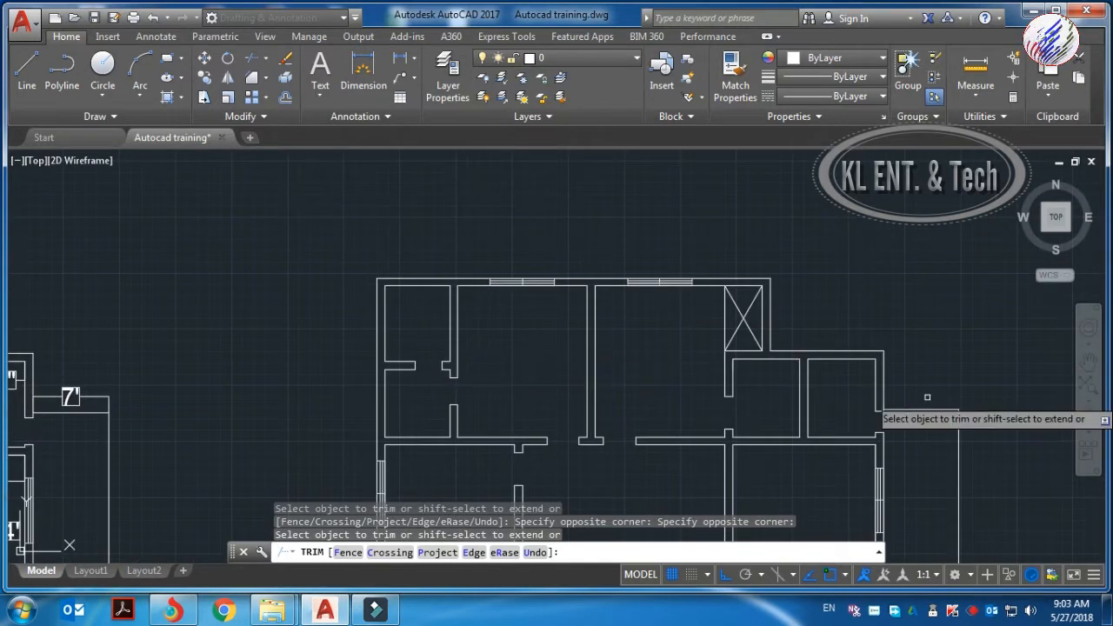
pyautogui.click(453, 348)
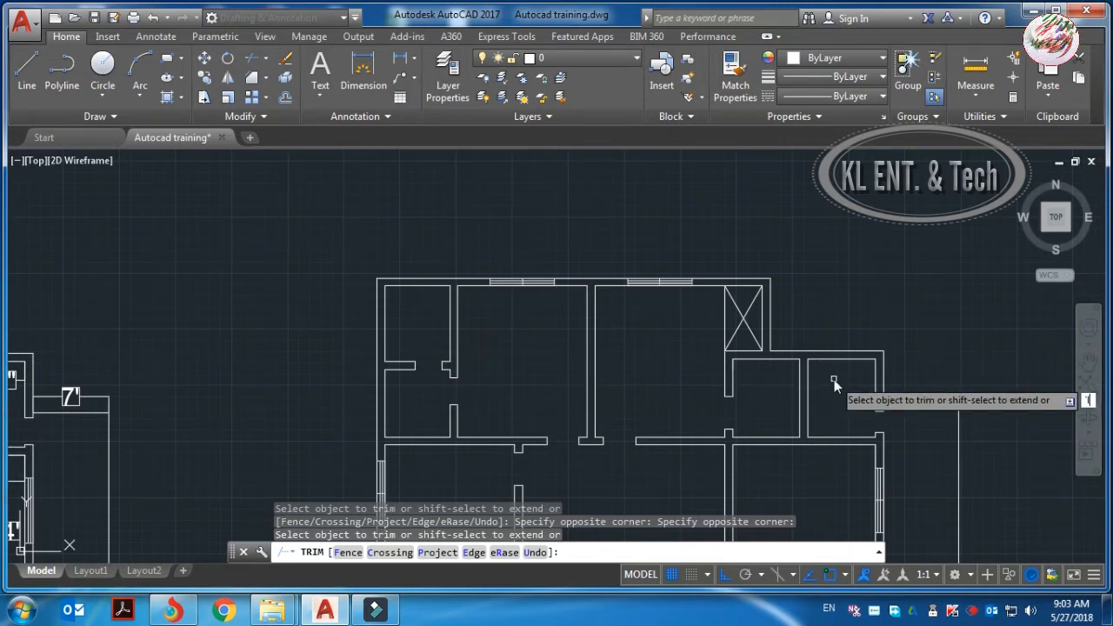
pyautogui.press('Escape')
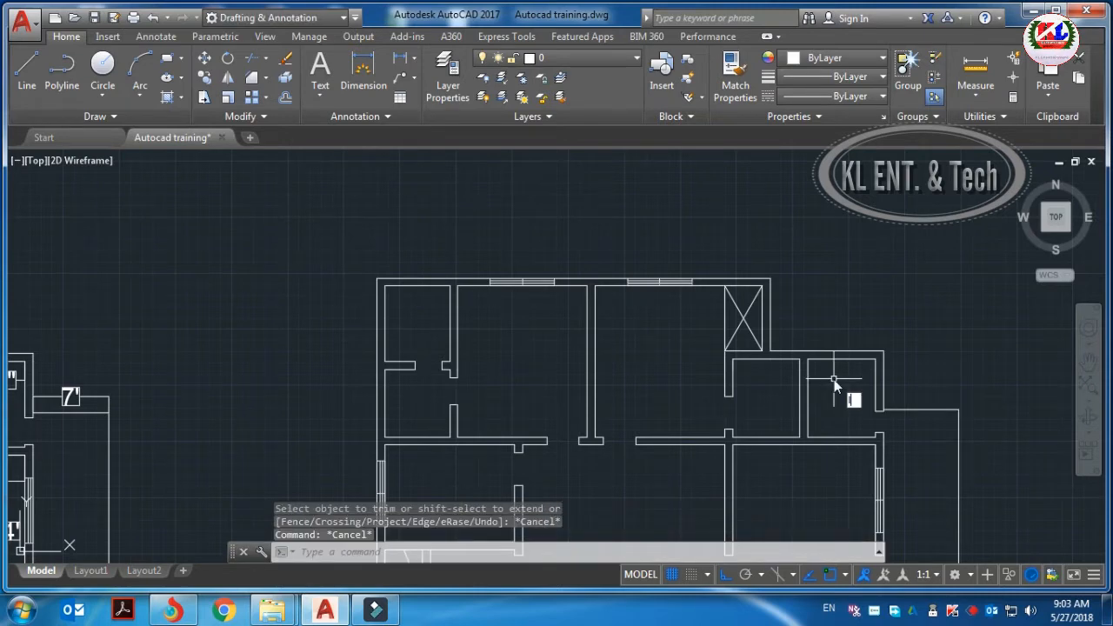
# - Draw a vertical line upward through the small upper-right room's top wall from the midpoint of its inner face
pyautogui.write('l')
pyautogui.press('Return')
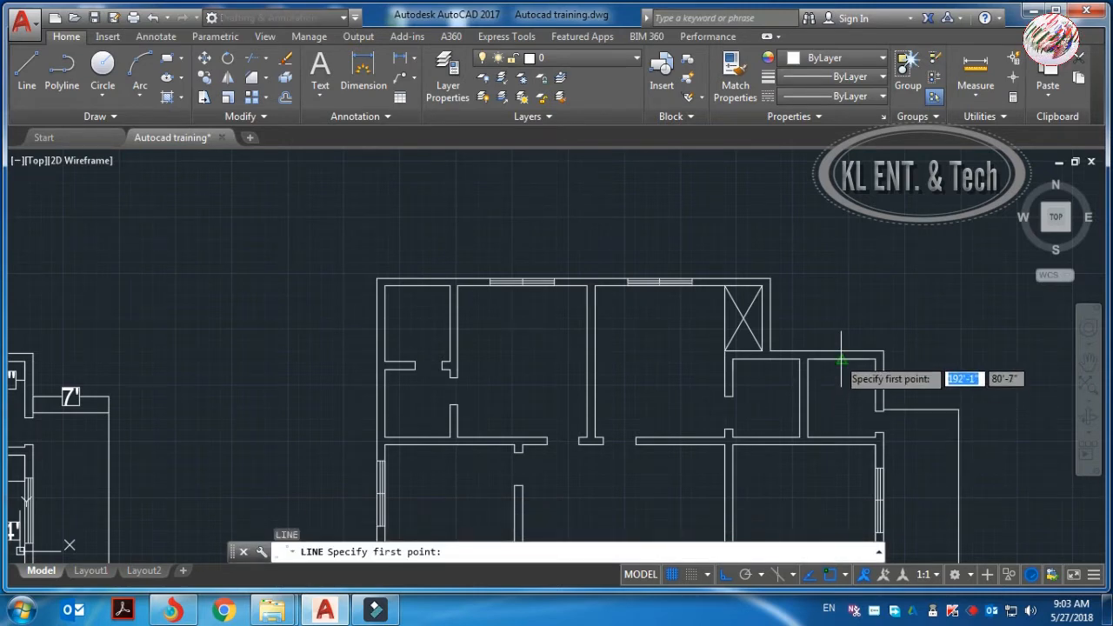
pyautogui.click(841, 358)
pyautogui.press('Escape')
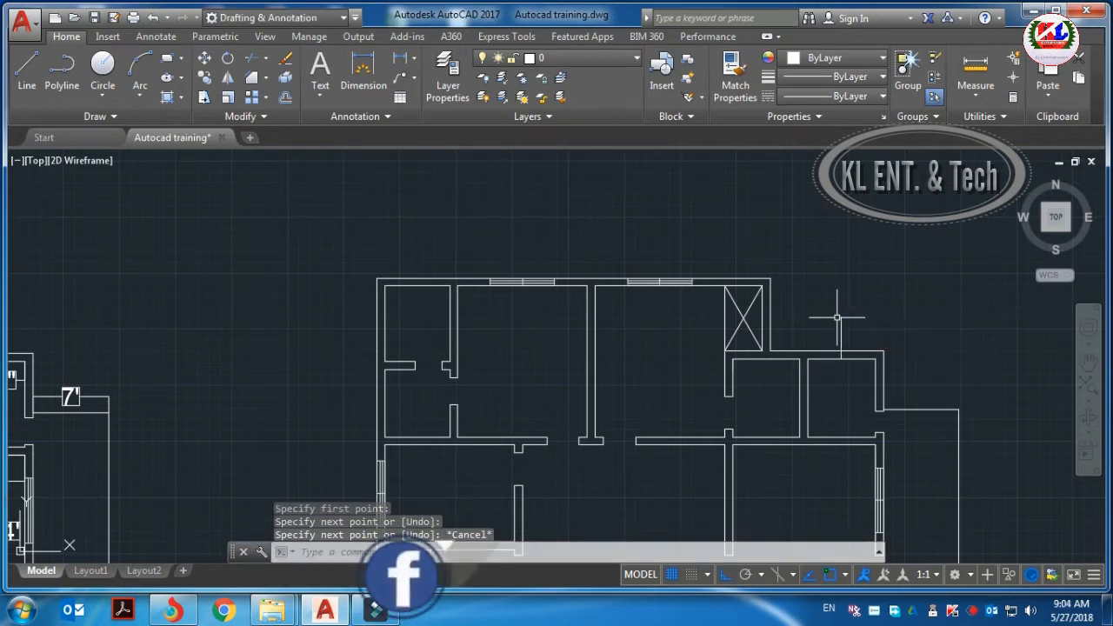
# - Offset the vertical line through the small upper-right room's top wall 6" to each side
pyautogui.write('o')
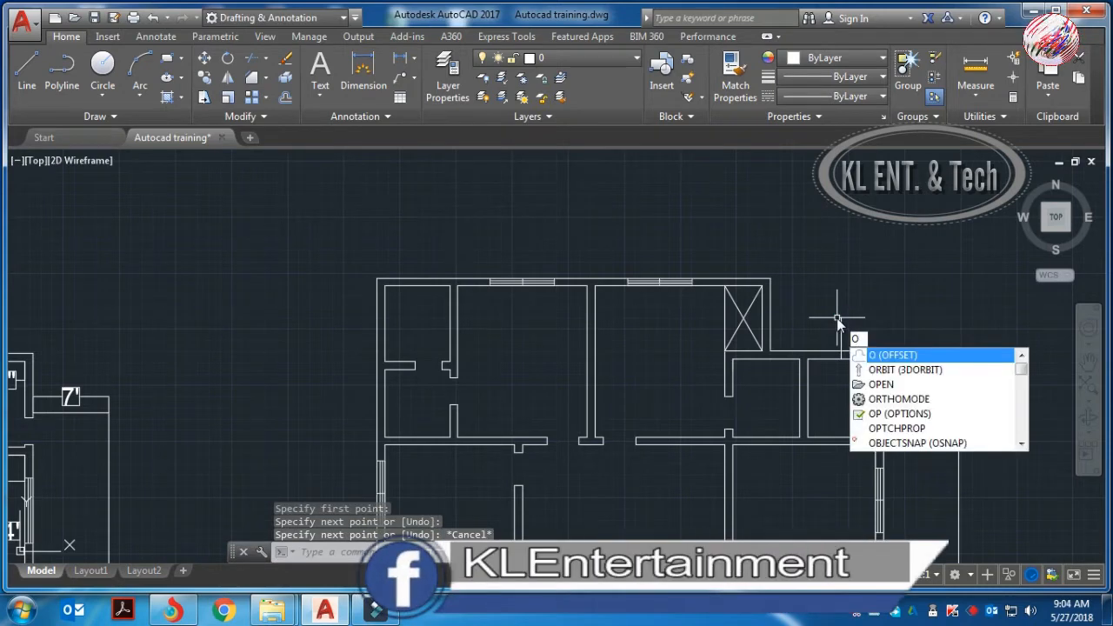
pyautogui.press('Return')
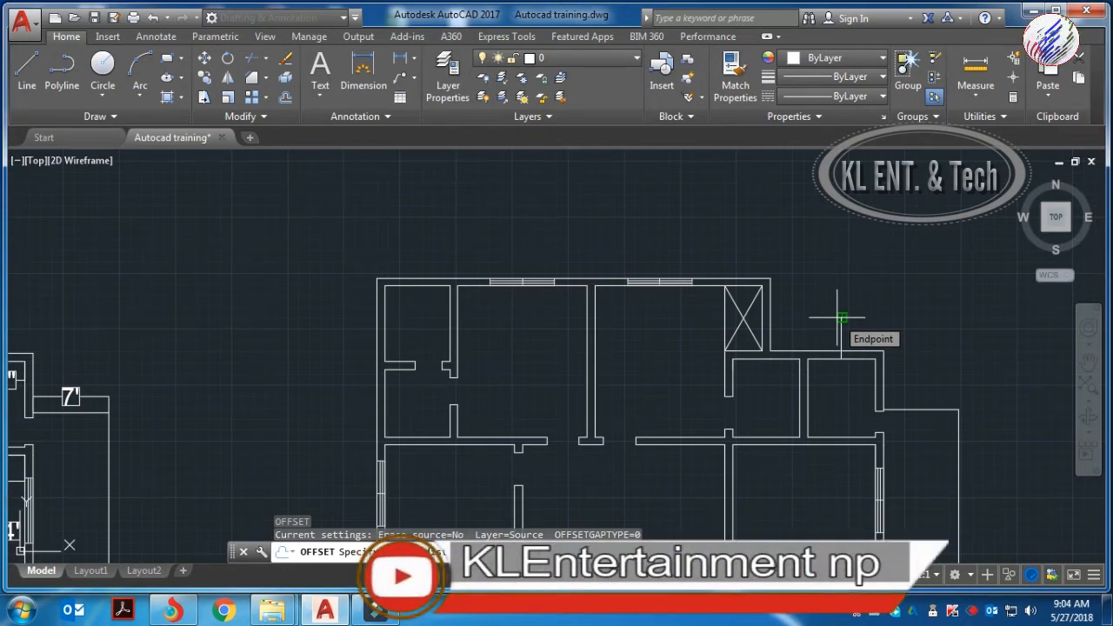
pyautogui.write('6')
pyautogui.press('Return')
pyautogui.scroll(4, 900, 391)
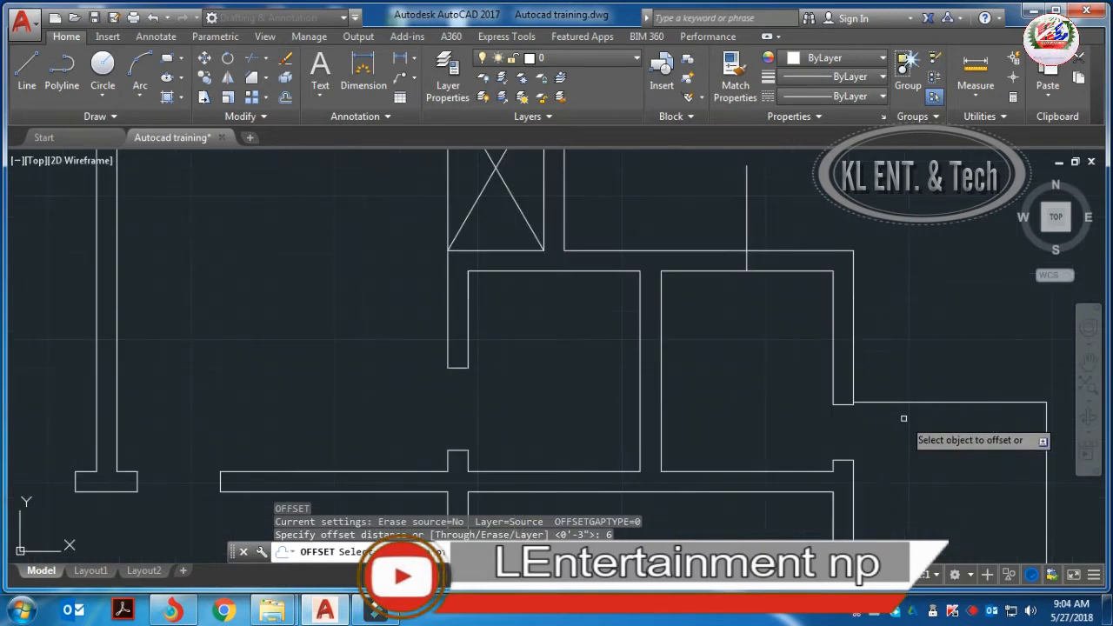
pyautogui.click(746, 211)
pyautogui.click(806, 212)
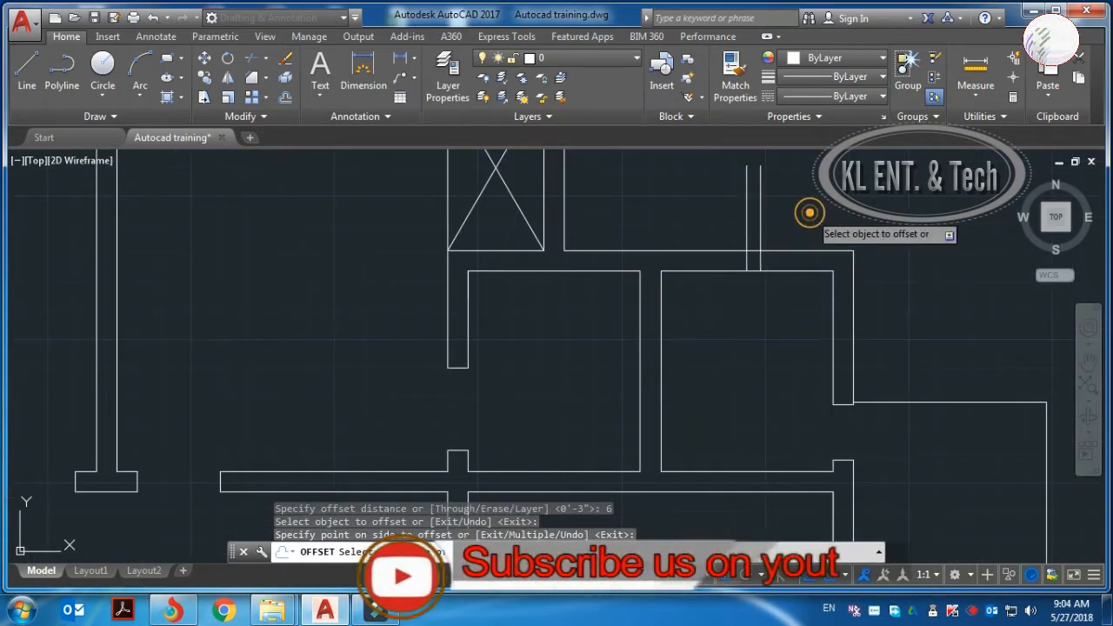
pyautogui.click(745, 217)
pyautogui.click(684, 218)
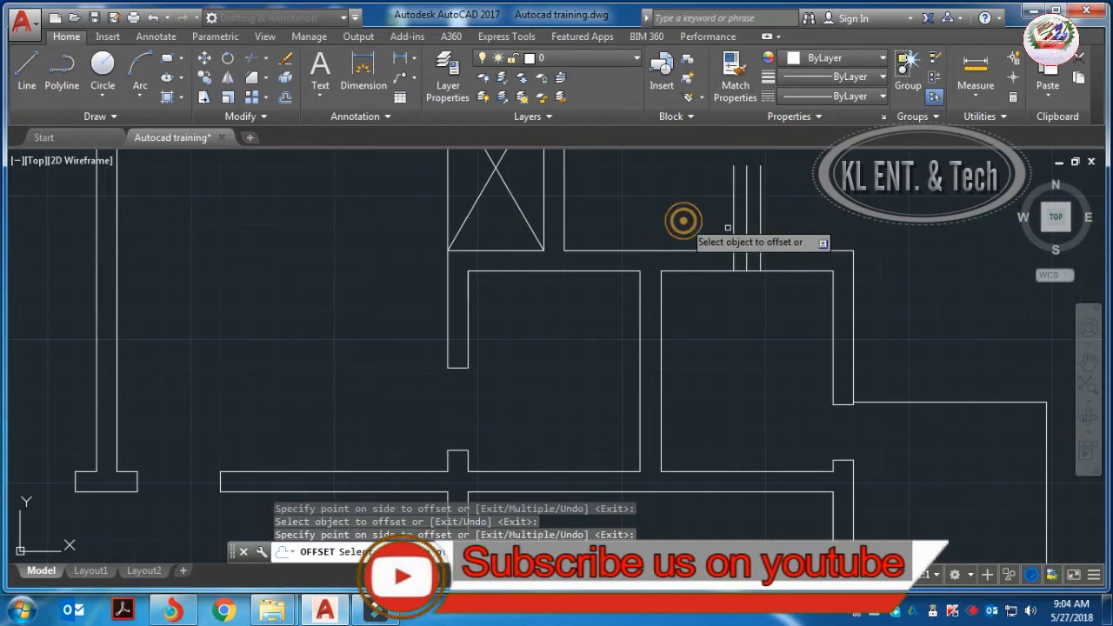
# - Undo both 6" offsets of the vertical line and leave the Offset command
pyautogui.scroll(-2, 784, 271)
pyautogui.scroll(-2, 784, 271)
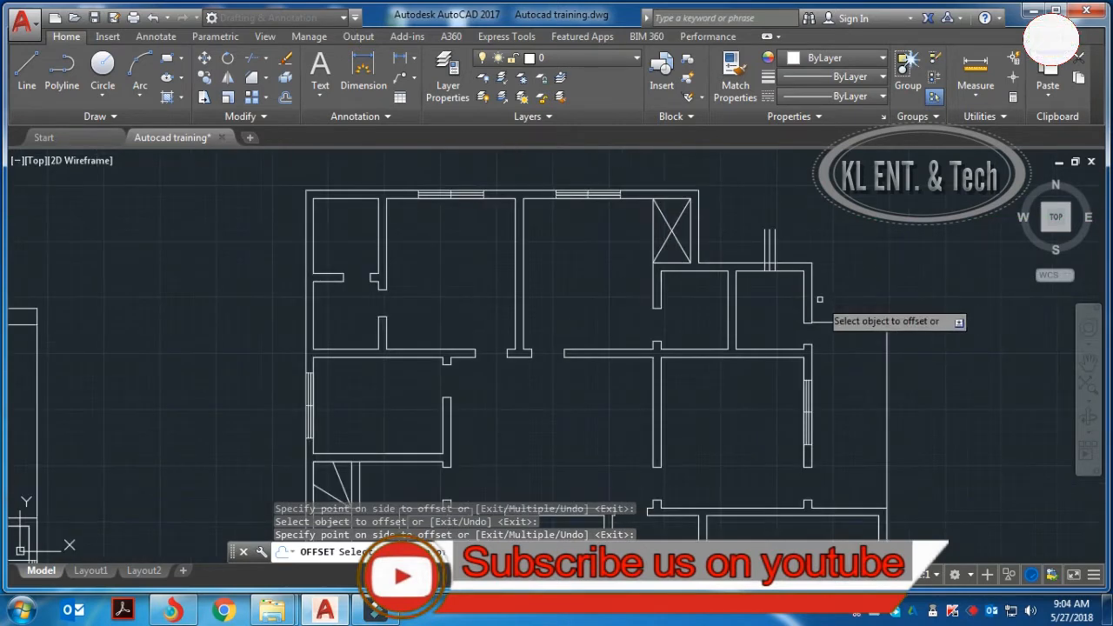
pyautogui.hotkey('ctrl', 'z')
pyautogui.hotkey('ctrl', 'z')
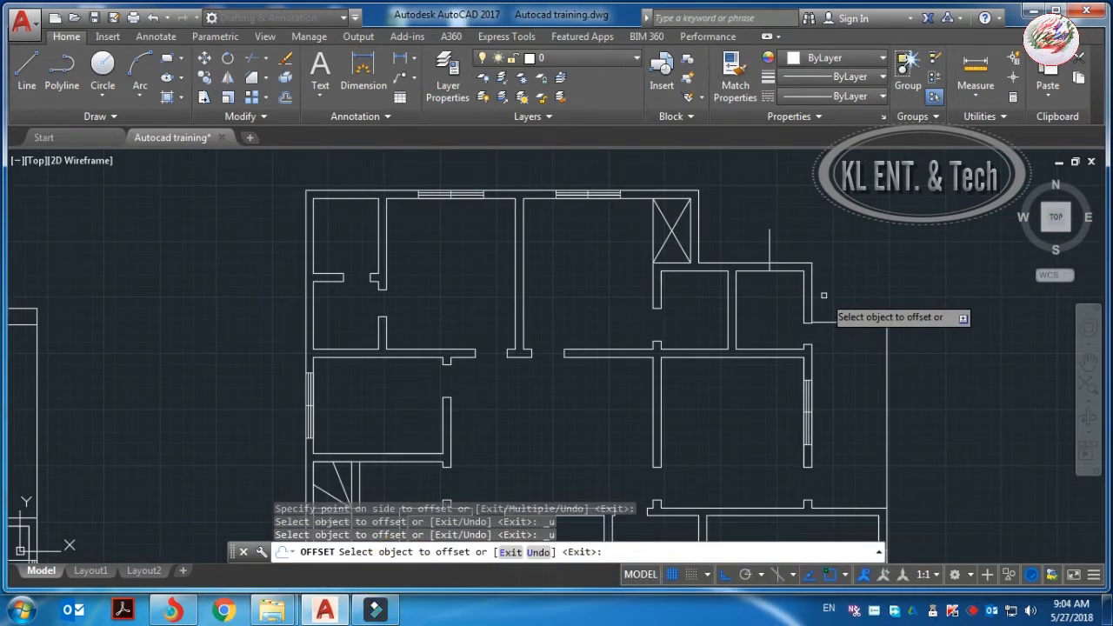
pyautogui.press('Escape')
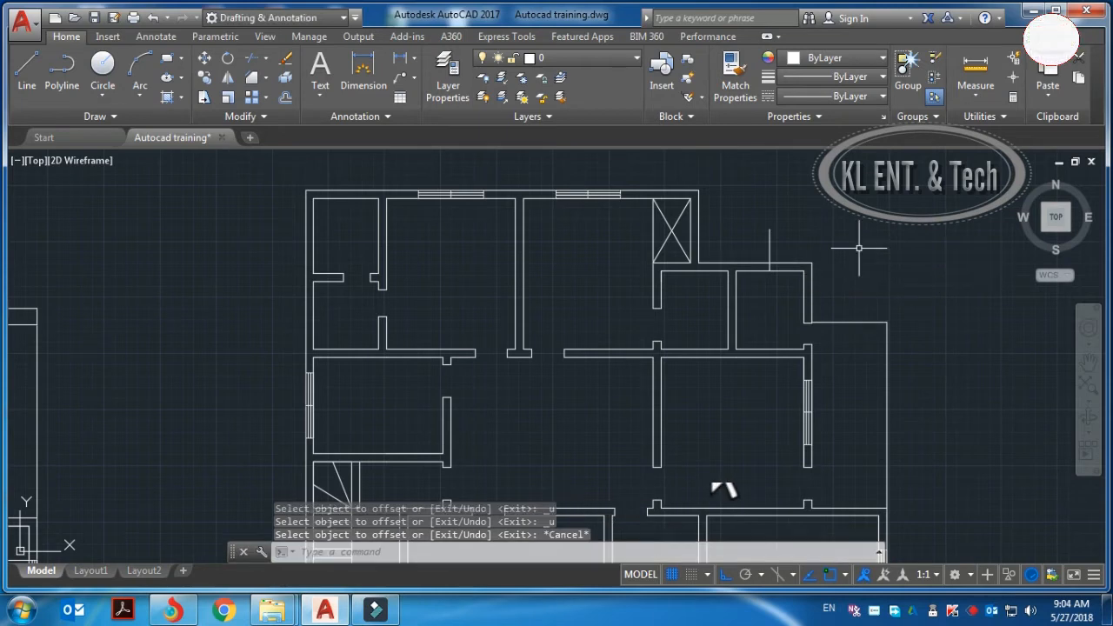
# - Offset the vertical line through the small upper-right room's top wall 9" to each side
pyautogui.write('o')
pyautogui.press('Return')
pyautogui.write('9')
pyautogui.press('Return')
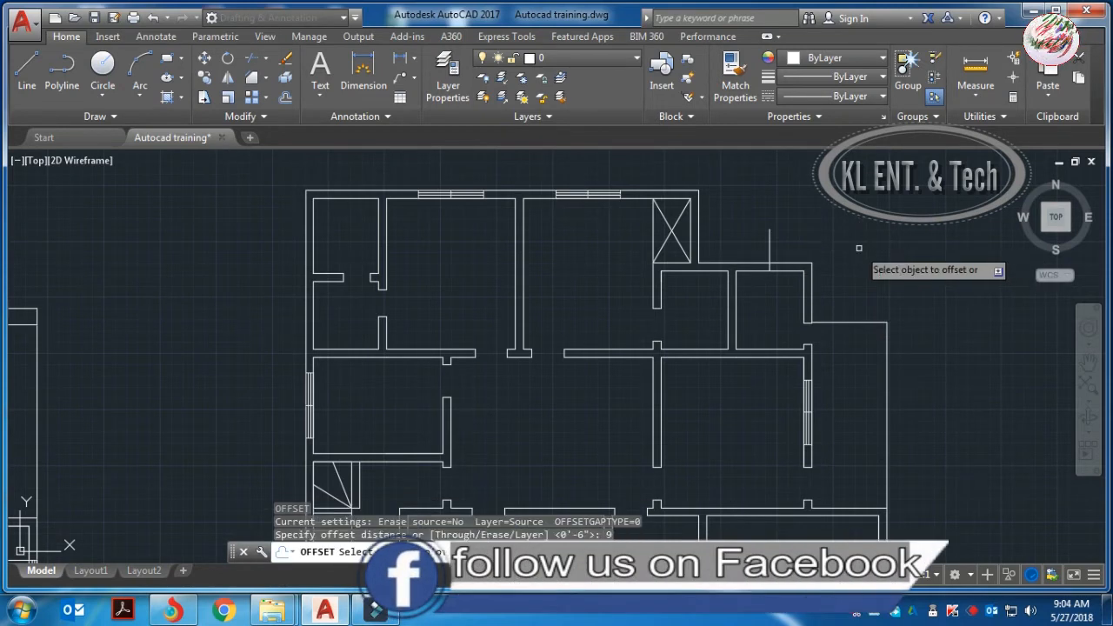
pyautogui.click(769, 243)
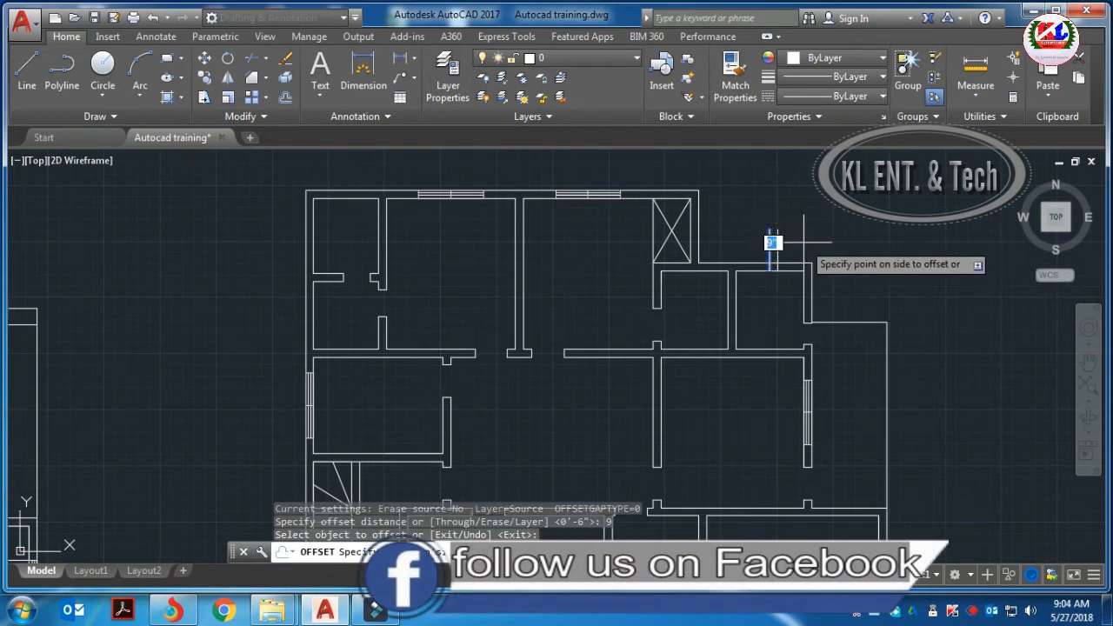
pyautogui.click(770, 248)
pyautogui.click(737, 250)
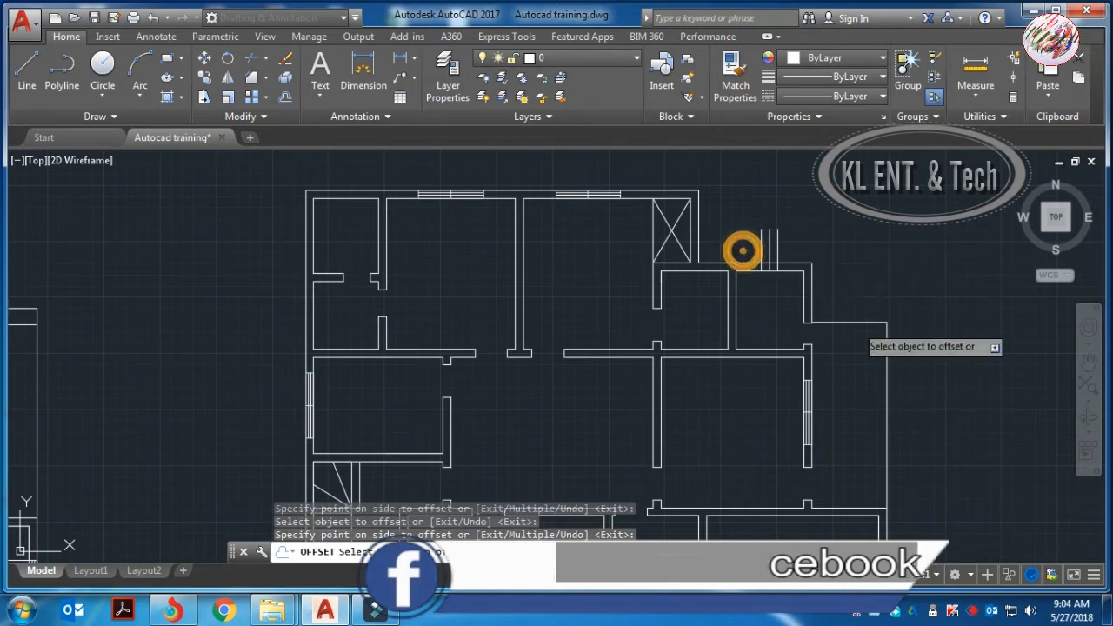
# - Undo both 9" offsets of the vertical line and leave the Offset command
pyautogui.scroll(1, 808, 293)
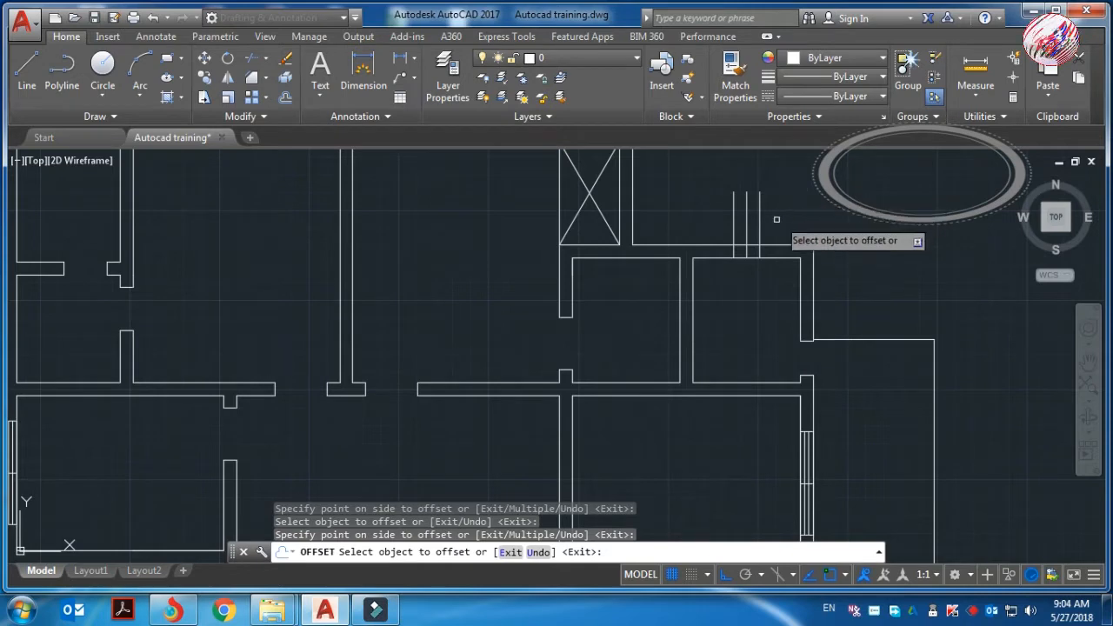
pyautogui.hotkey('ctrl', 'z')
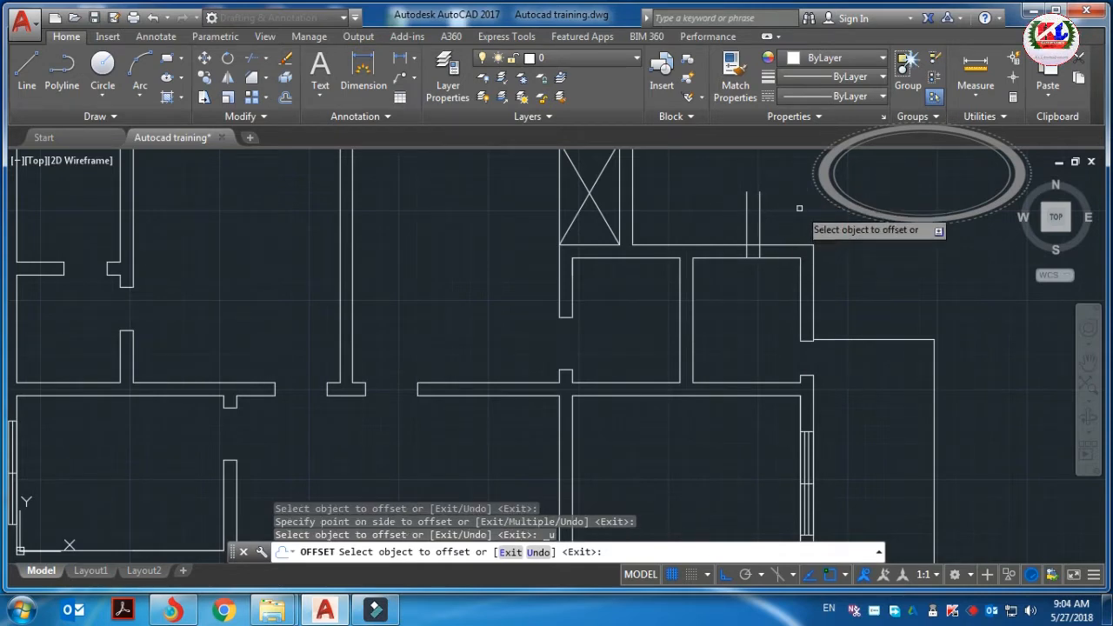
pyautogui.hotkey('ctrl', 'z')
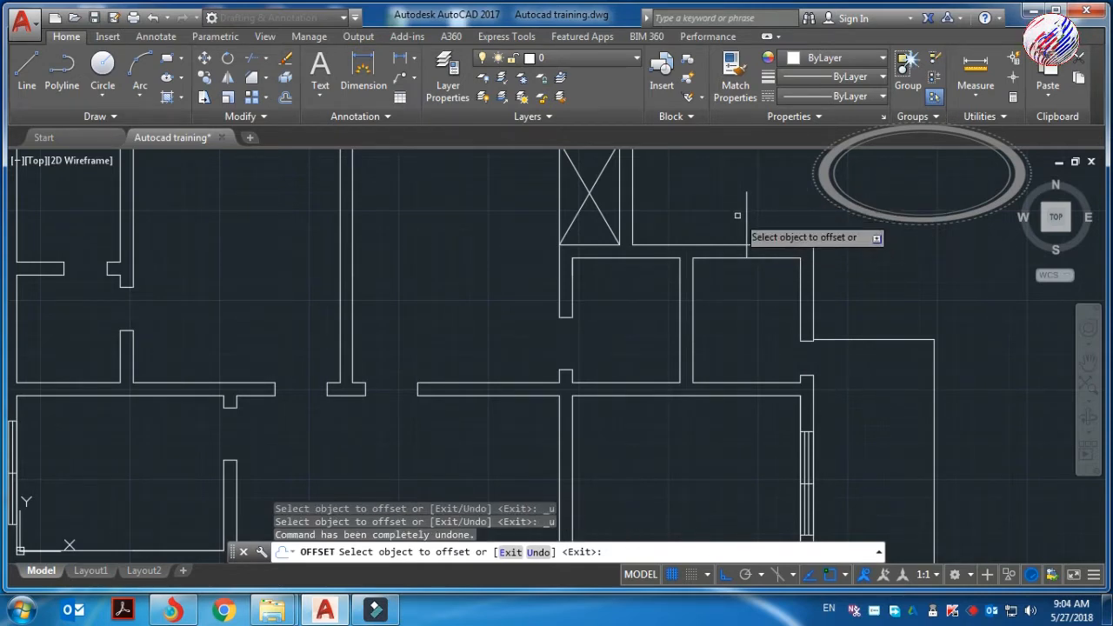
pyautogui.press('Escape')
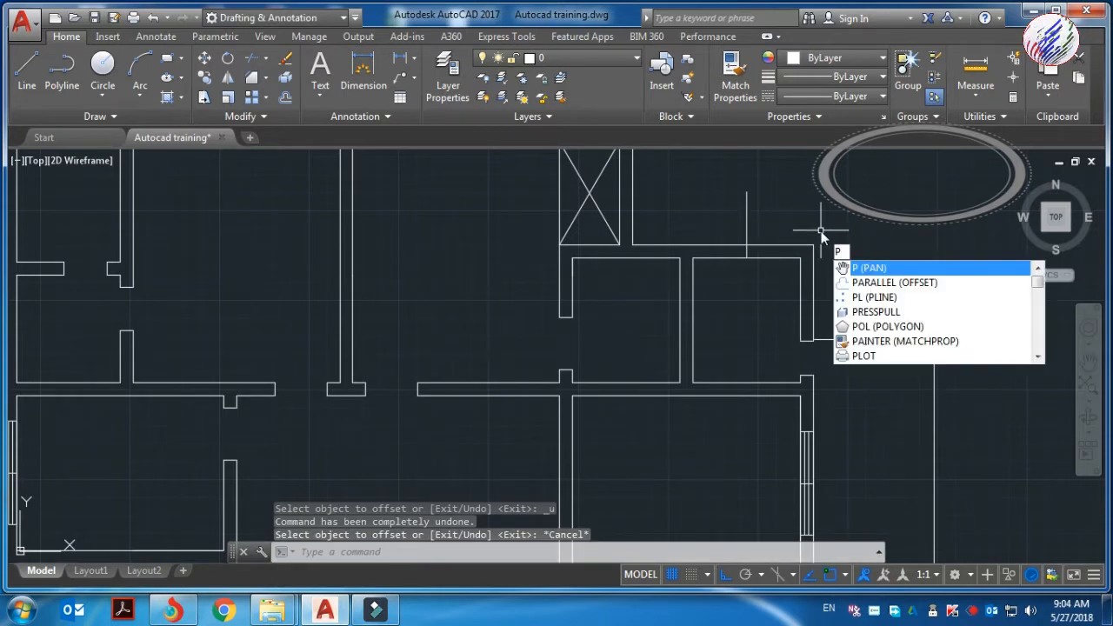
# - Offset the vertical line through the small upper-right room's top wall 2' to the right
pyautogui.write('p')
pyautogui.press('BackSpace')
pyautogui.write('o')
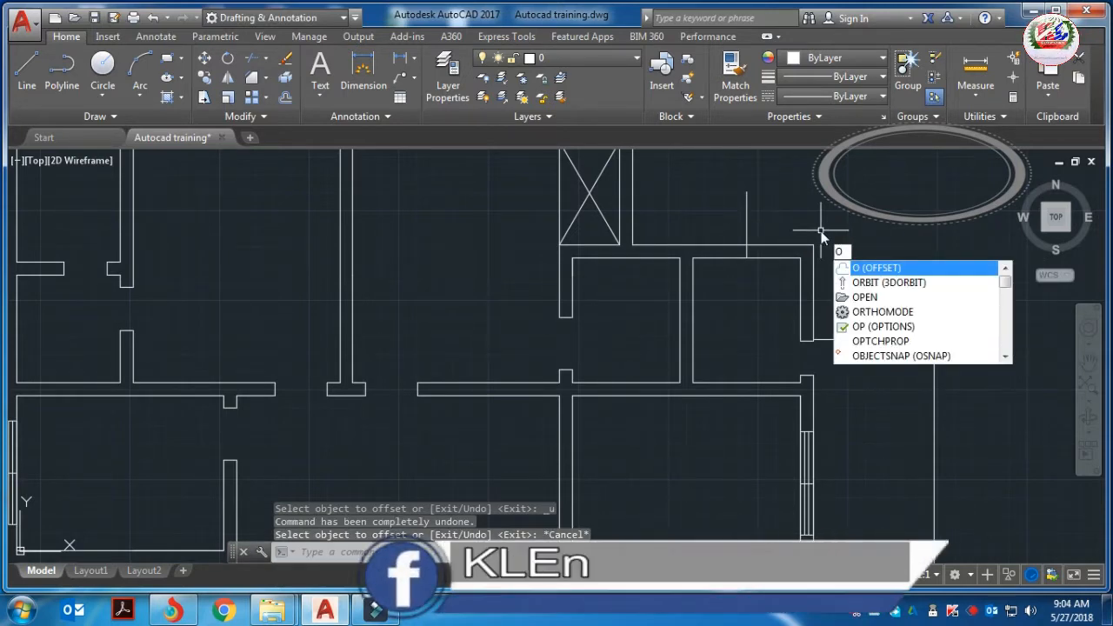
pyautogui.press('Return')
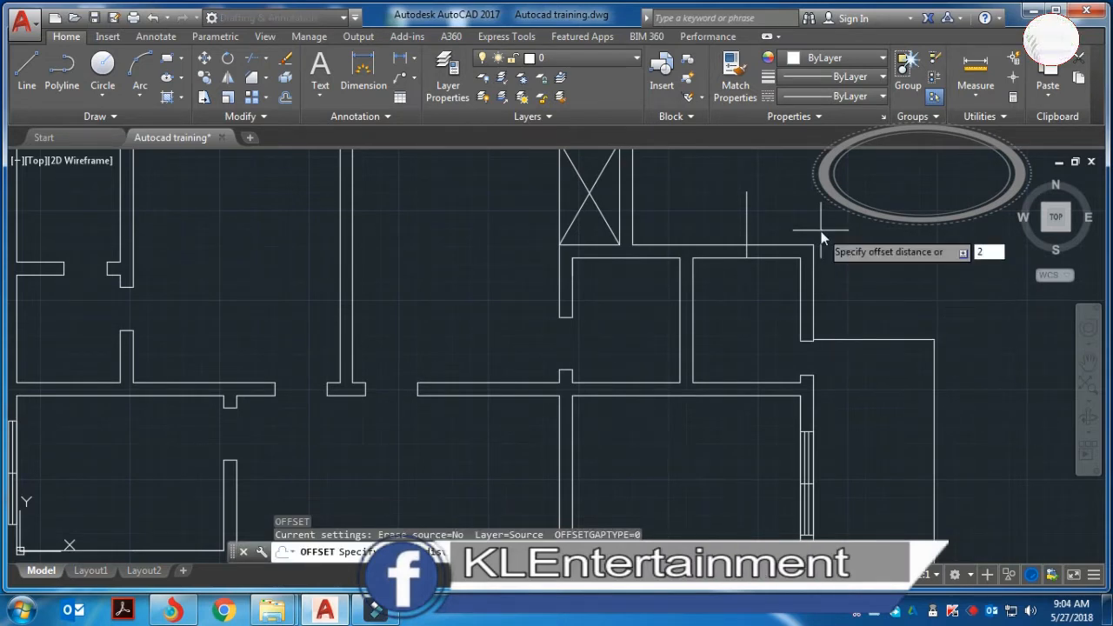
pyautogui.write('2')
pyautogui.press('Return')
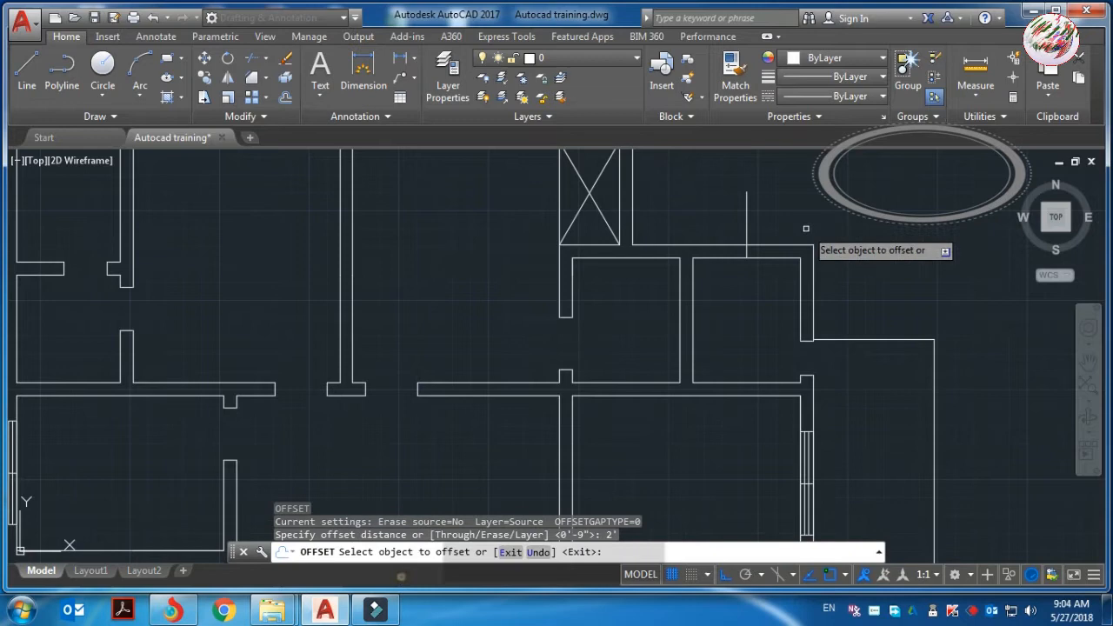
pyautogui.click(746, 211)
pyautogui.click(804, 219)
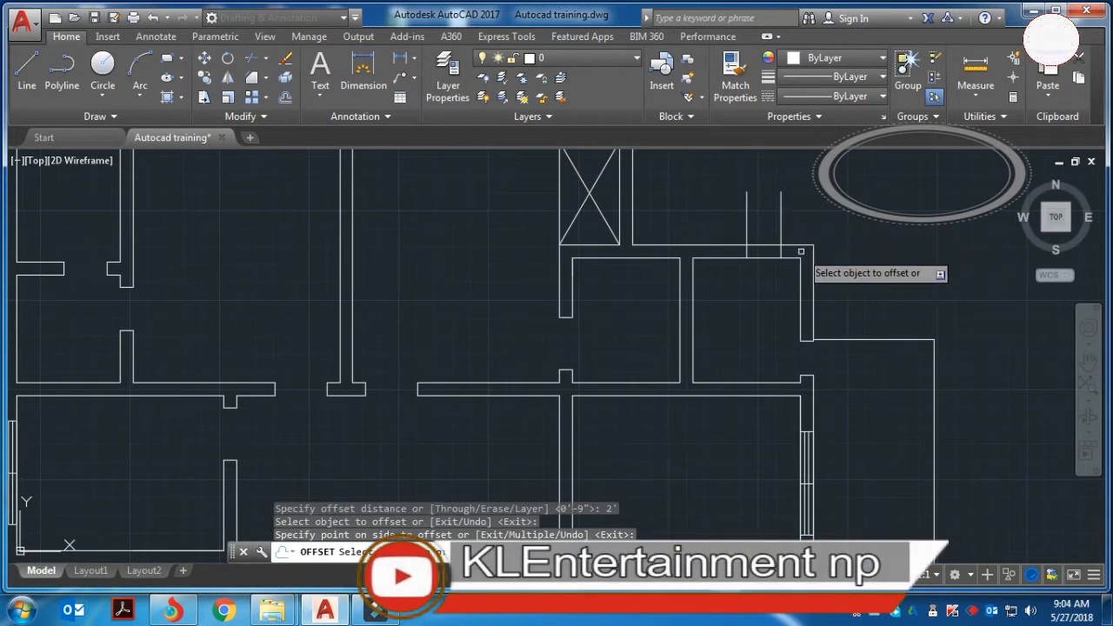
pyautogui.press('Escape')
# - Draw a horizontal line along the top wall's inner face between the small upper-right room's two vertical window lines
pyautogui.write('l')
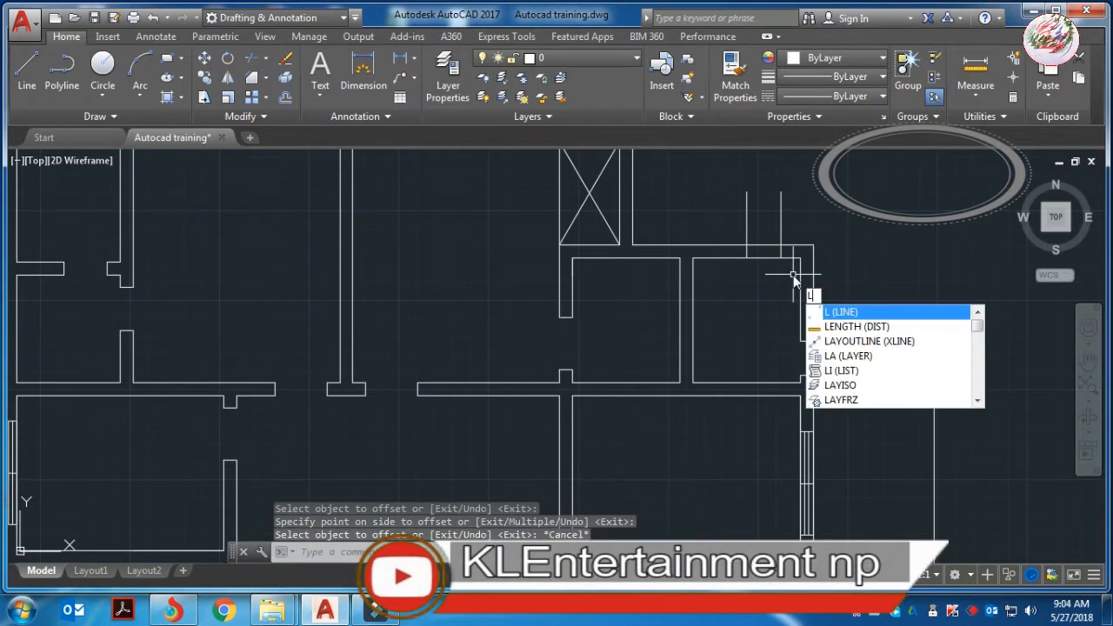
pyautogui.press('Return')
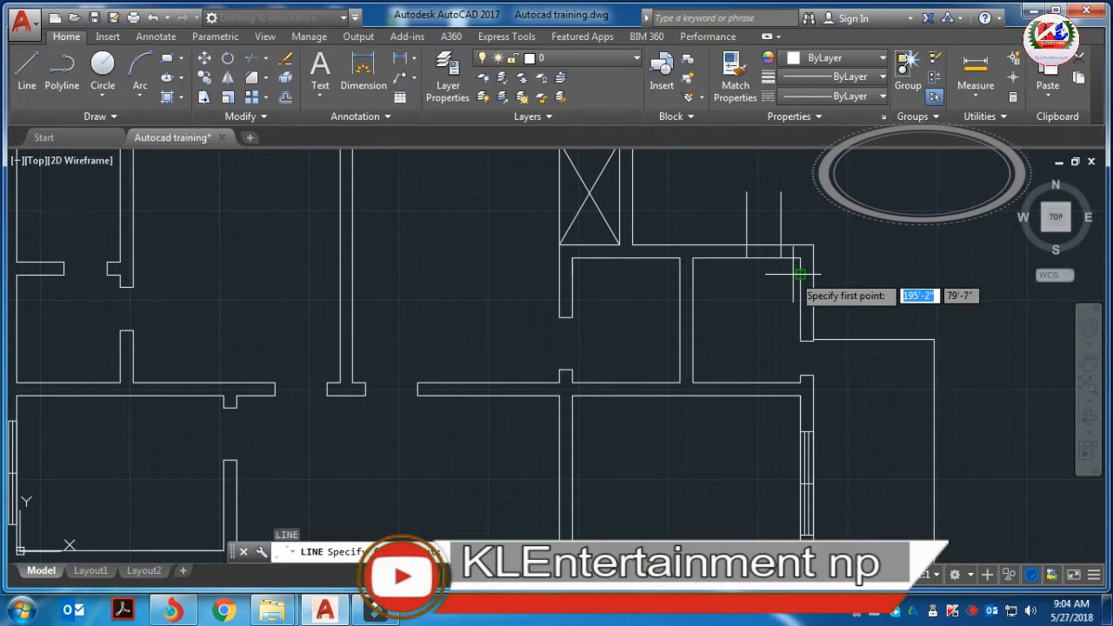
pyautogui.click(746, 258)
pyautogui.click(779, 257)
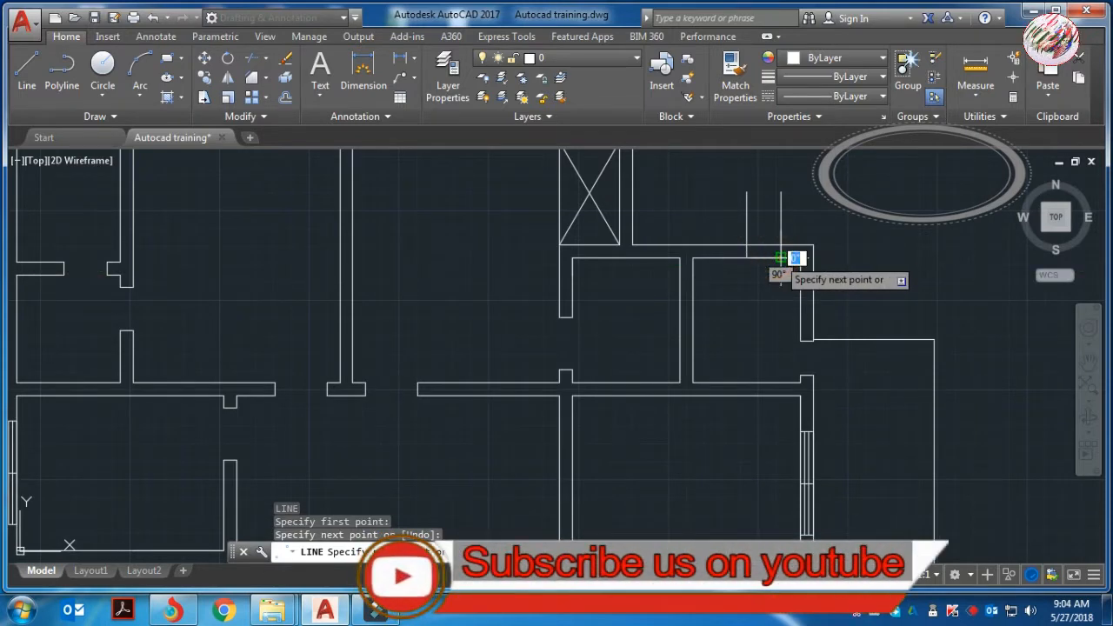
# - Offset the window's inner horizontal line upward twice at 3" spacing inside the small upper-right room's top wall
pyautogui.press('Escape')
pyautogui.write('o')
pyautogui.press('Return')
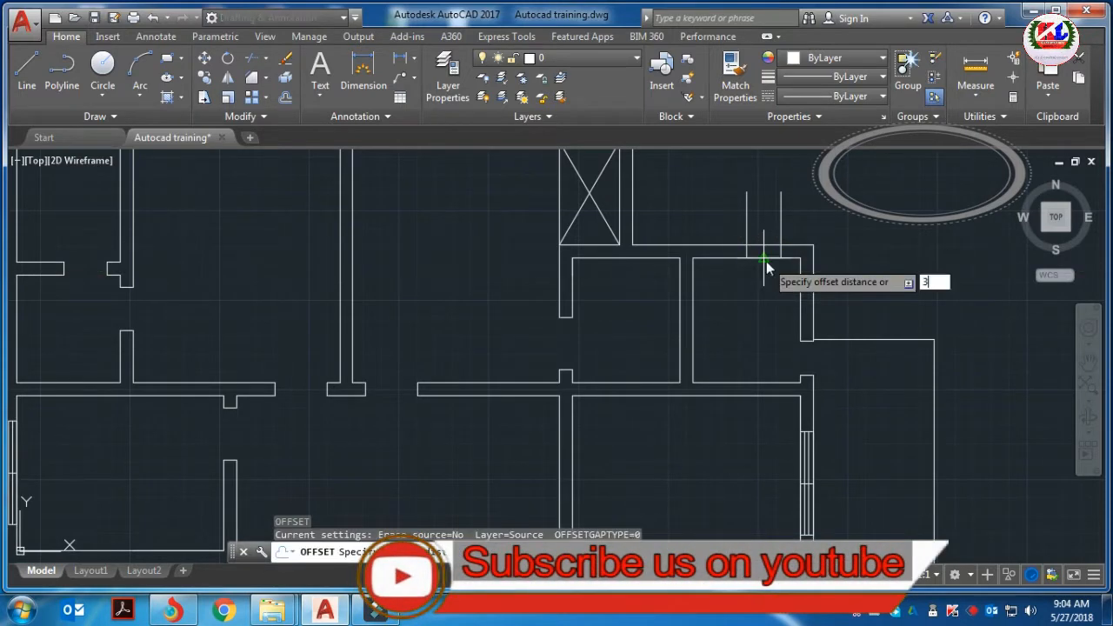
pyautogui.press('Return')
pyautogui.click(764, 258)
pyautogui.click(767, 250)
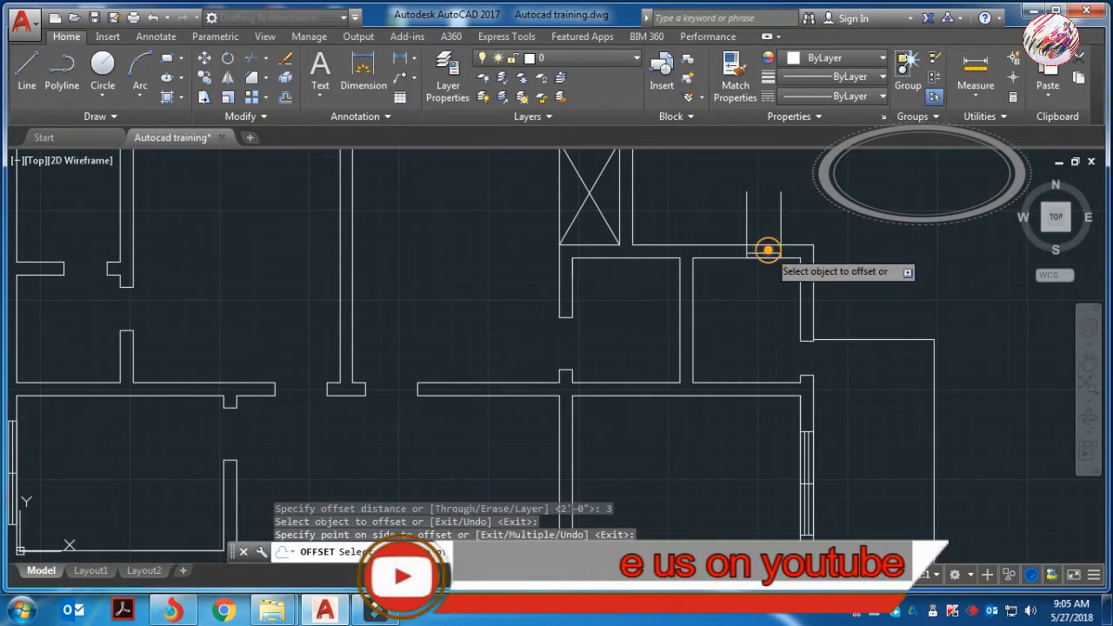
pyautogui.scroll(3, 768, 252)
pyautogui.click(767, 259)
pyautogui.click(766, 251)
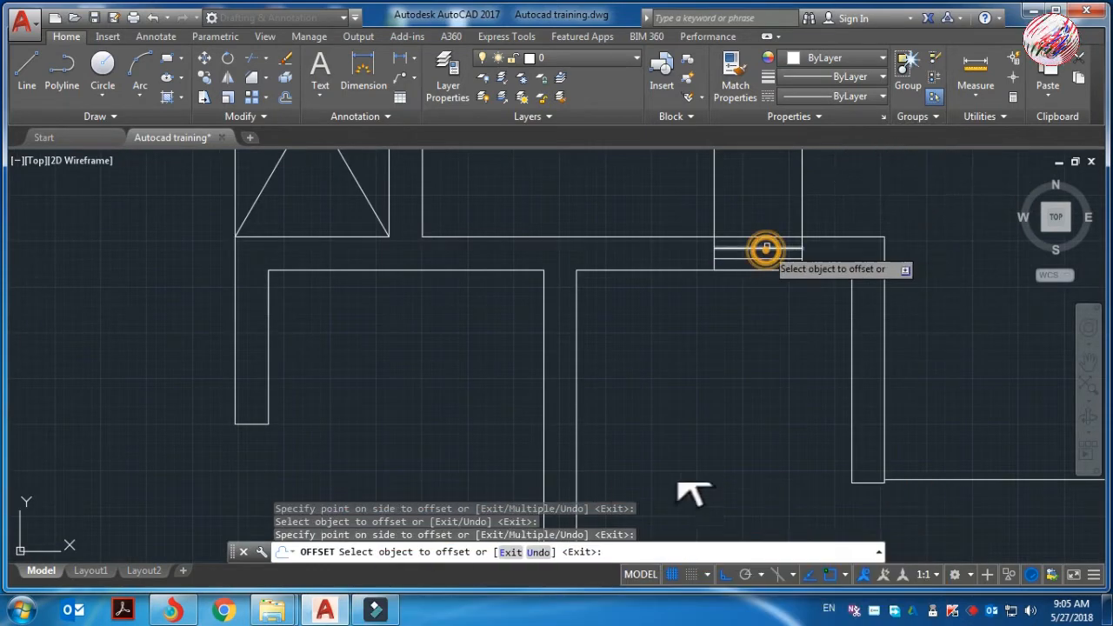
pyautogui.scroll(-2, 768, 274)
pyautogui.press('Escape')
# - Trim the ends of the two vertical window lines extending above the small upper-right room's top wall
pyautogui.write('tr')
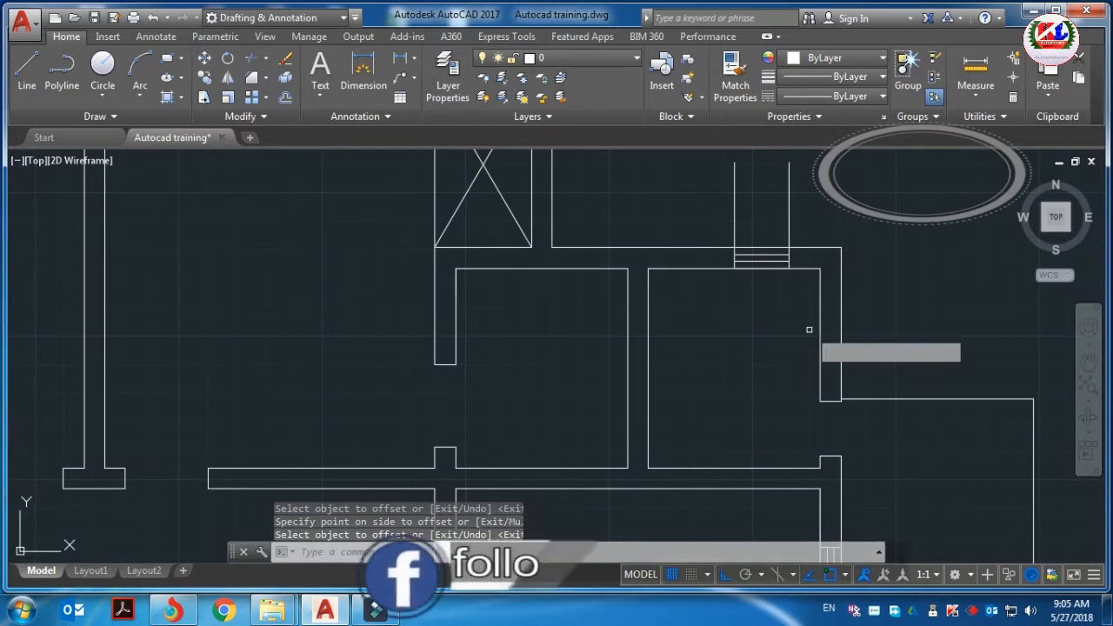
pyautogui.press('Return')
pyautogui.press('Return')
pyautogui.click(820, 186)
pyautogui.click(669, 176)
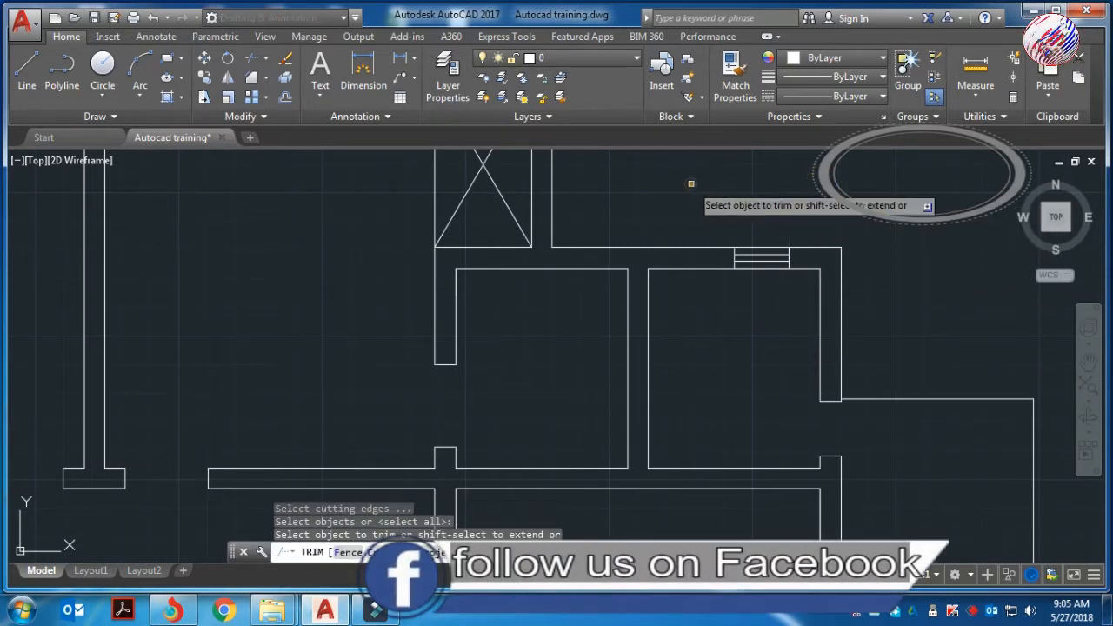
pyautogui.scroll(-2, 712, 253)
pyautogui.scroll(2, 643, 281)
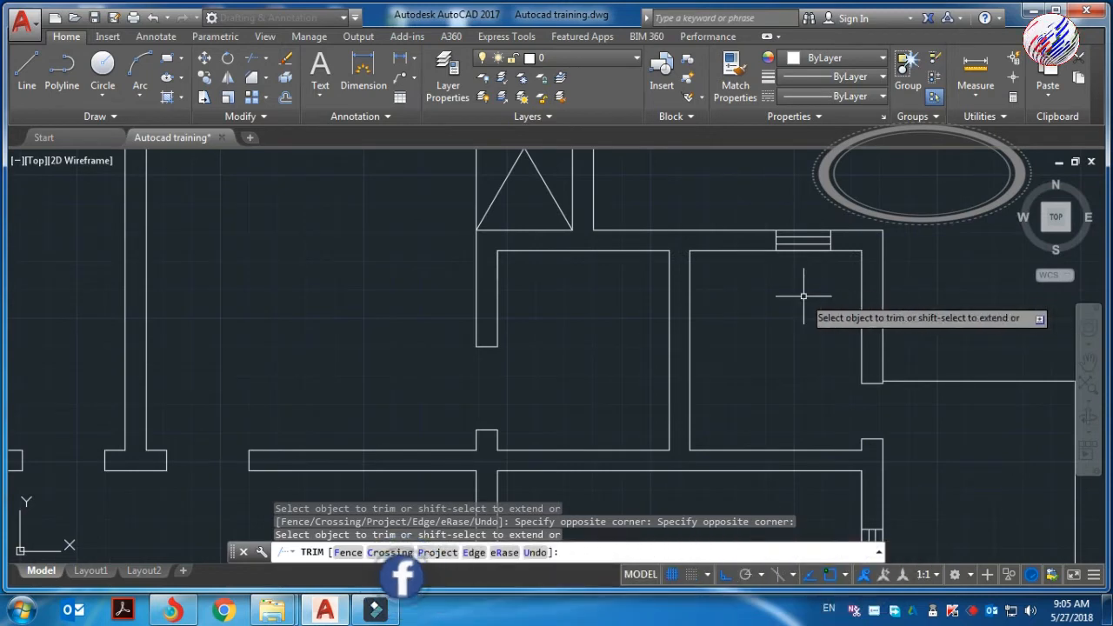
pyautogui.press('Escape')
# - Try to copy the small upper-right room's window into the top wall of the neighbouring room to its left, and undo the copies
pyautogui.write('cp')
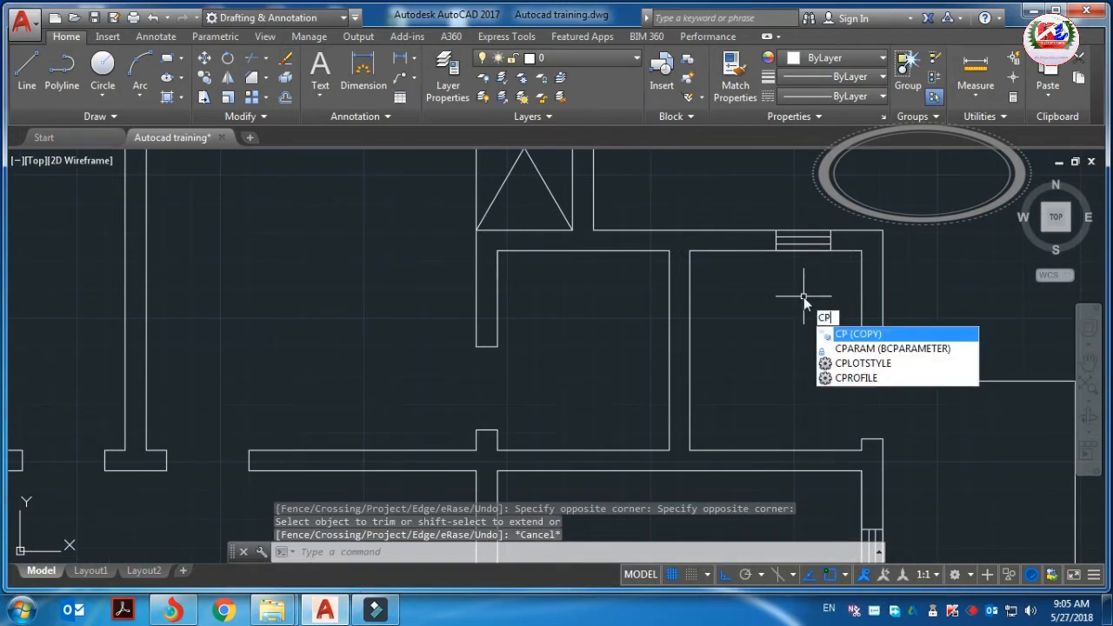
pyautogui.press('Return')
pyautogui.scroll(4, 818, 287)
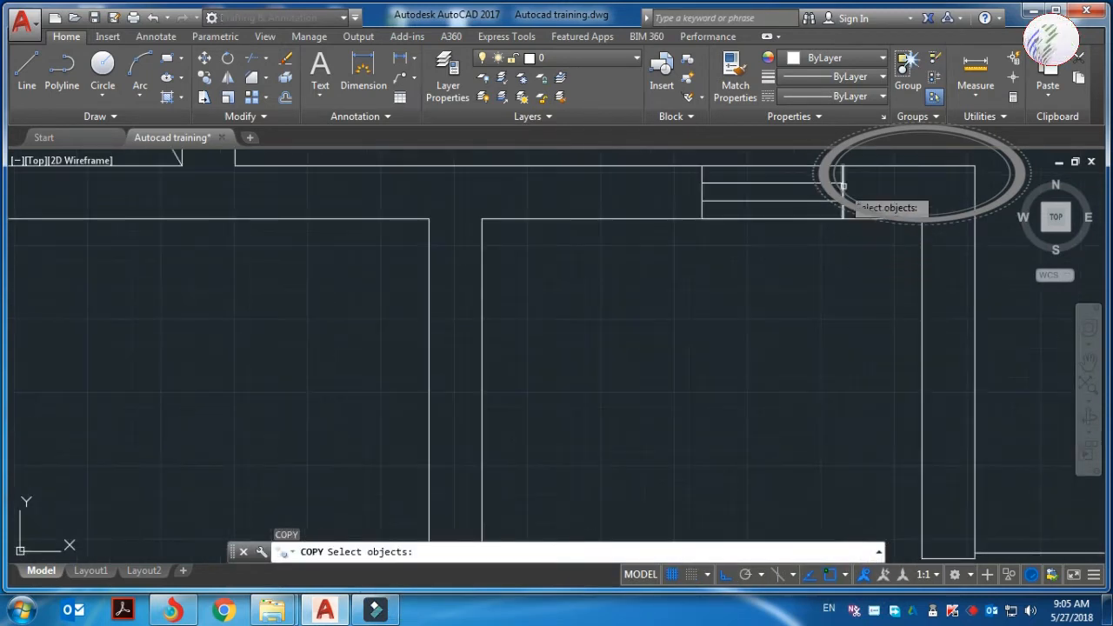
pyautogui.click(687, 181)
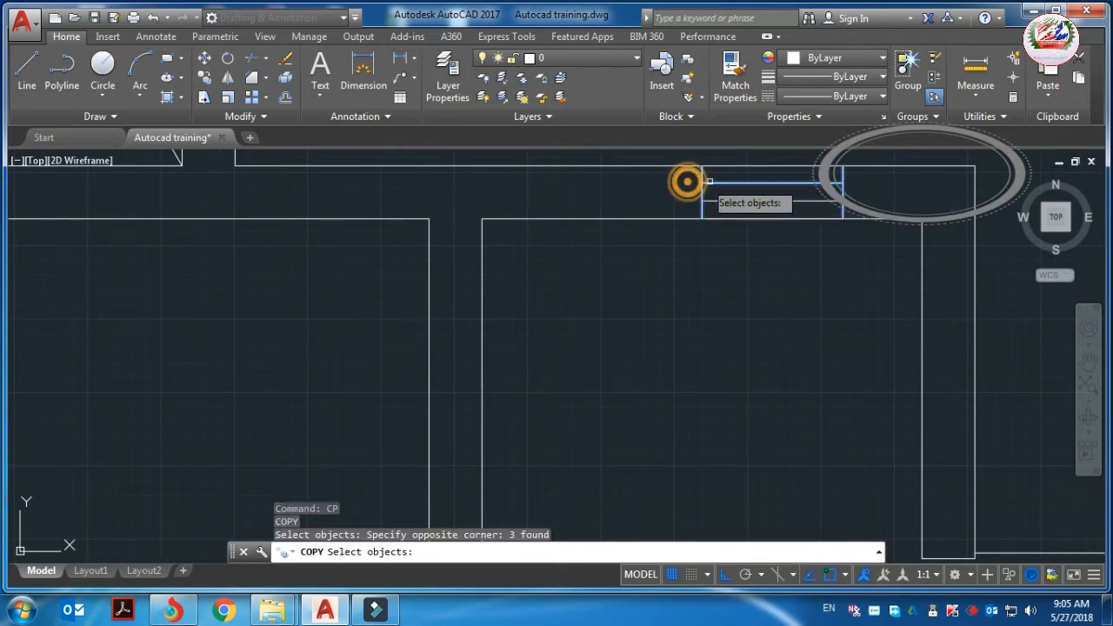
pyautogui.click(768, 199)
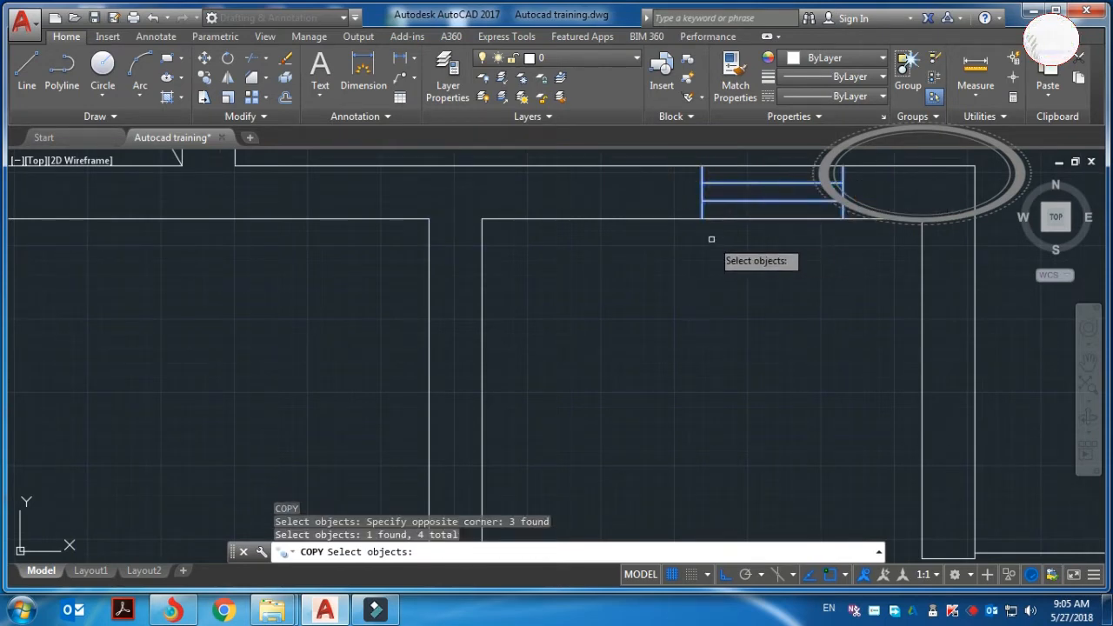
pyautogui.scroll(-4, 712, 252)
pyautogui.press('Return')
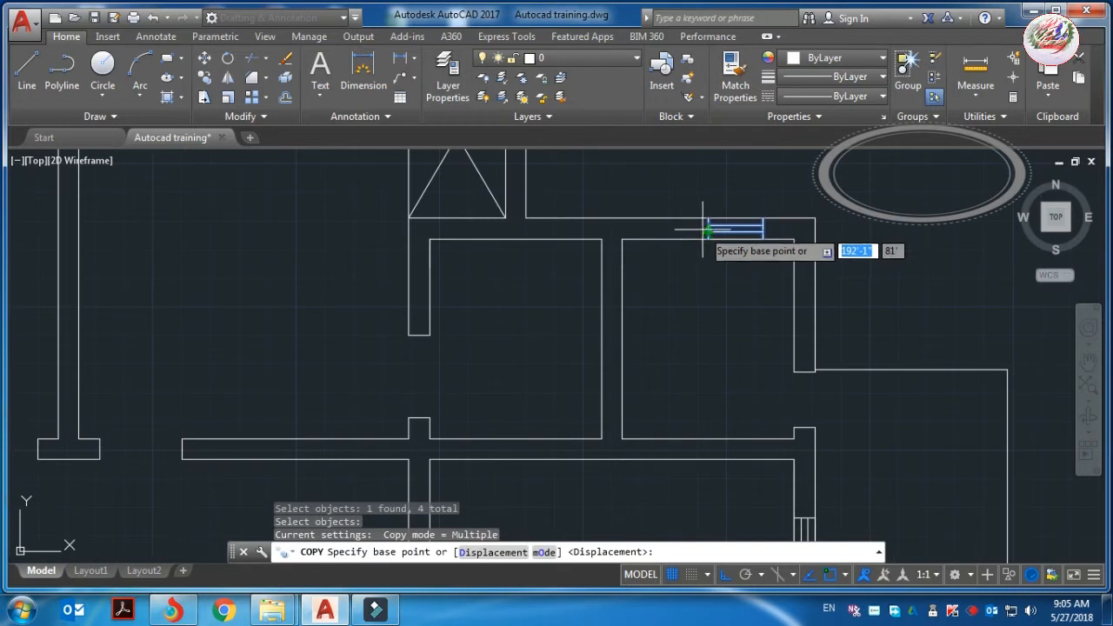
pyautogui.click(709, 229)
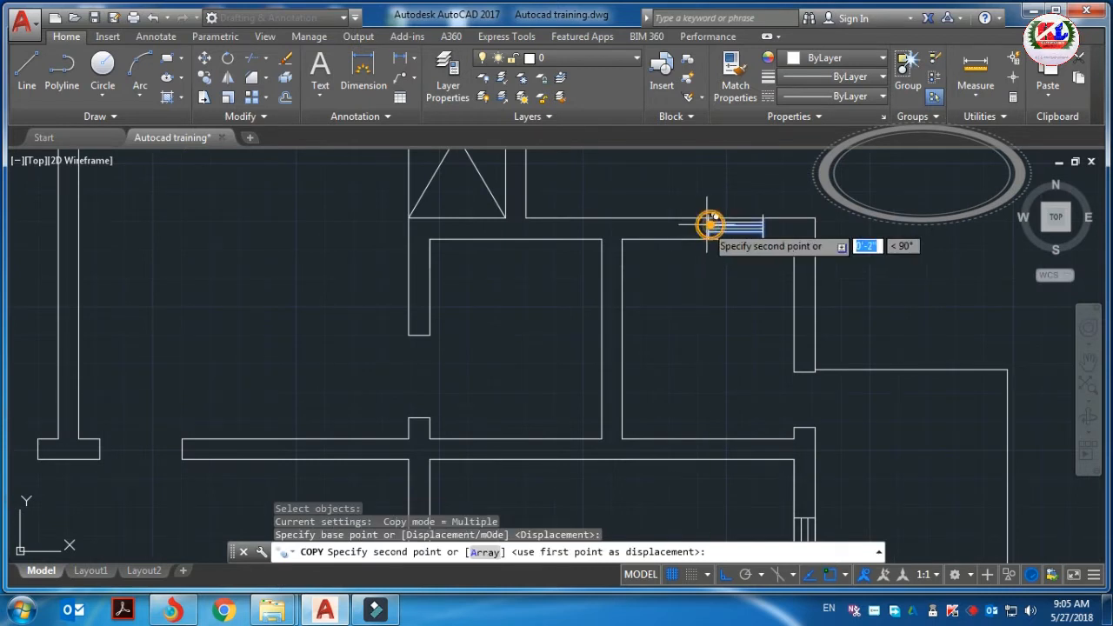
pyautogui.click(535, 221)
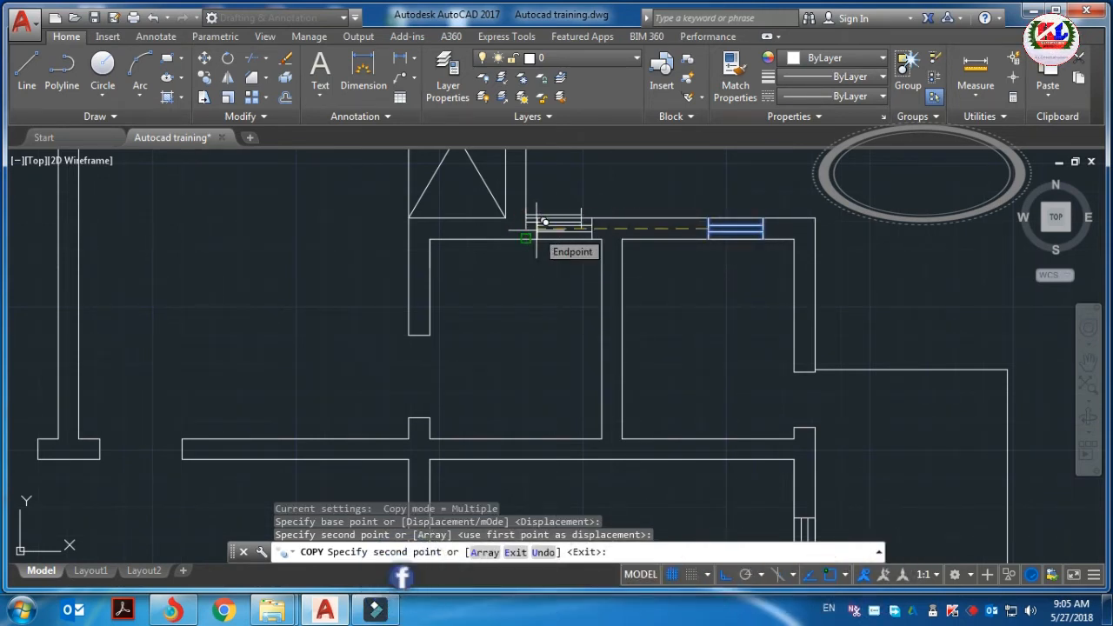
pyautogui.click(539, 222)
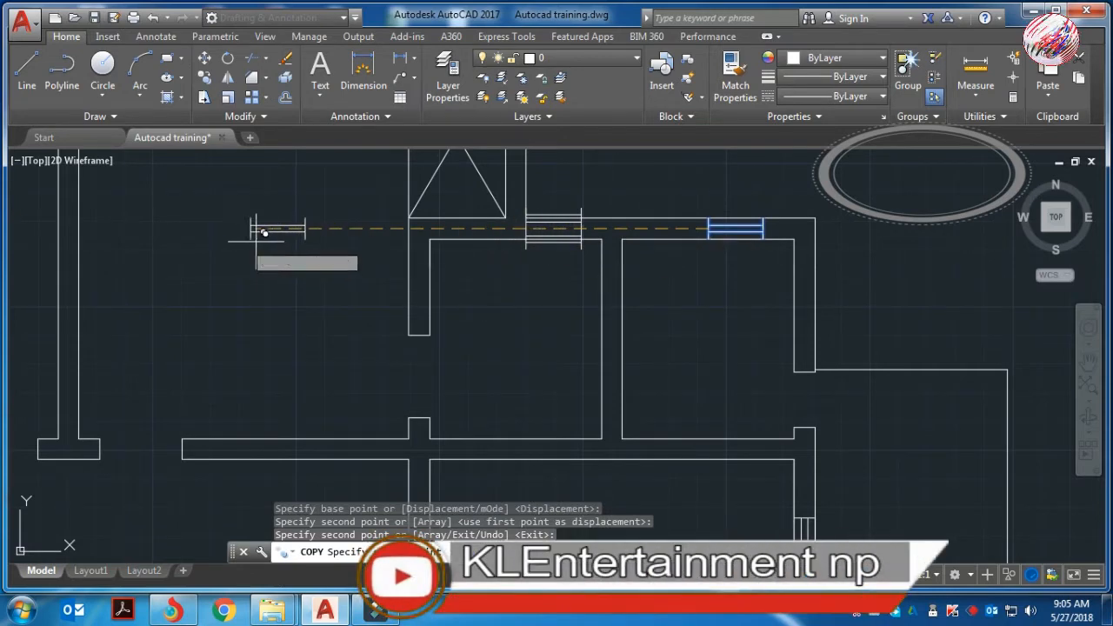
pyautogui.press('Escape')
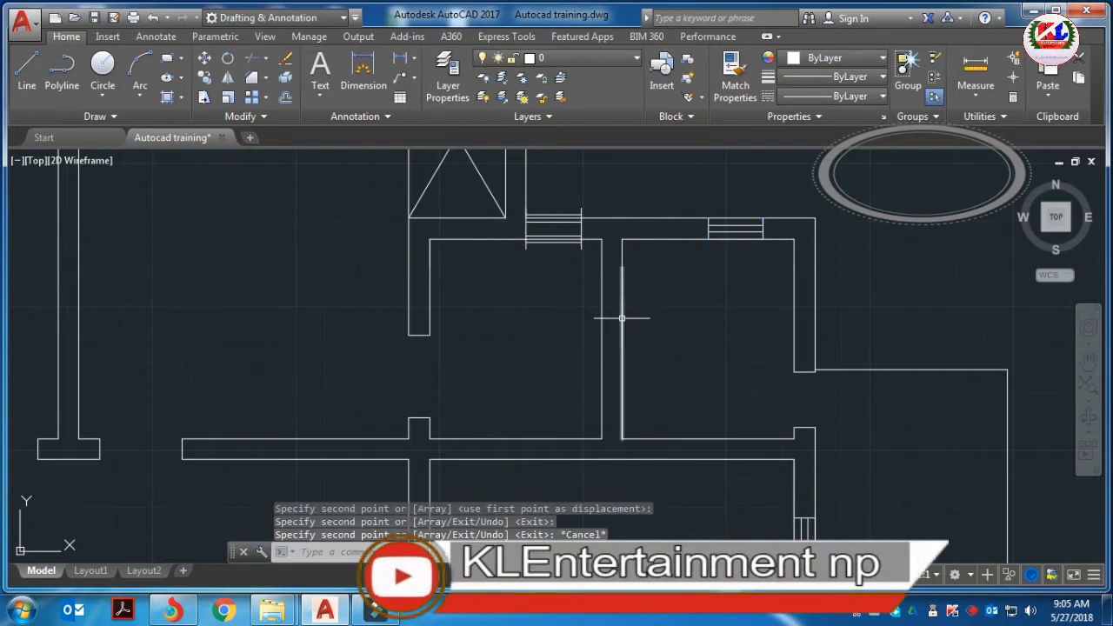
pyautogui.hotkey('ctrl', 'z')
# - Draw a vertical line crossing the top wall of the room left of the small upper-right room, near their shared partition
pyautogui.scroll(-5, 746, 298)
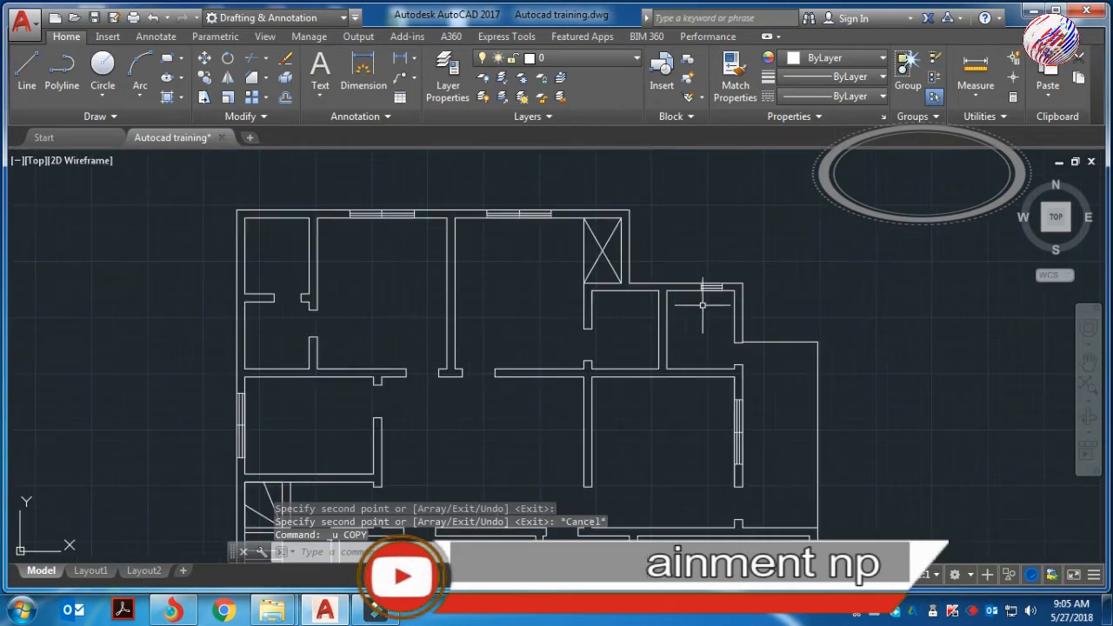
pyautogui.scroll(4, 745, 298)
pyautogui.scroll(4, 628, 265)
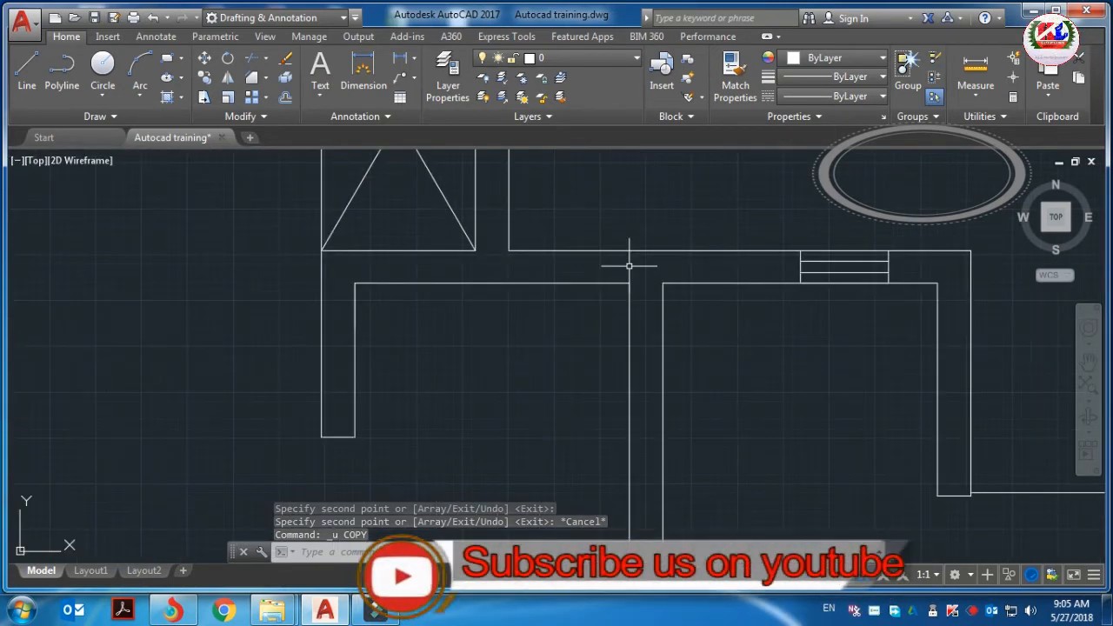
pyautogui.write('L')
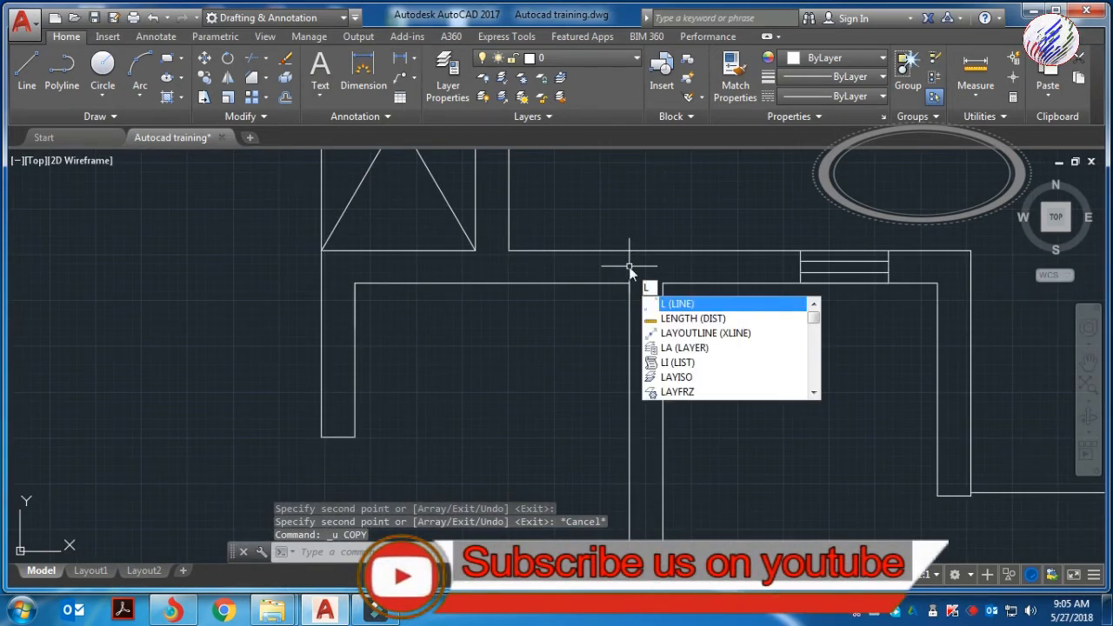
pyautogui.press('Return')
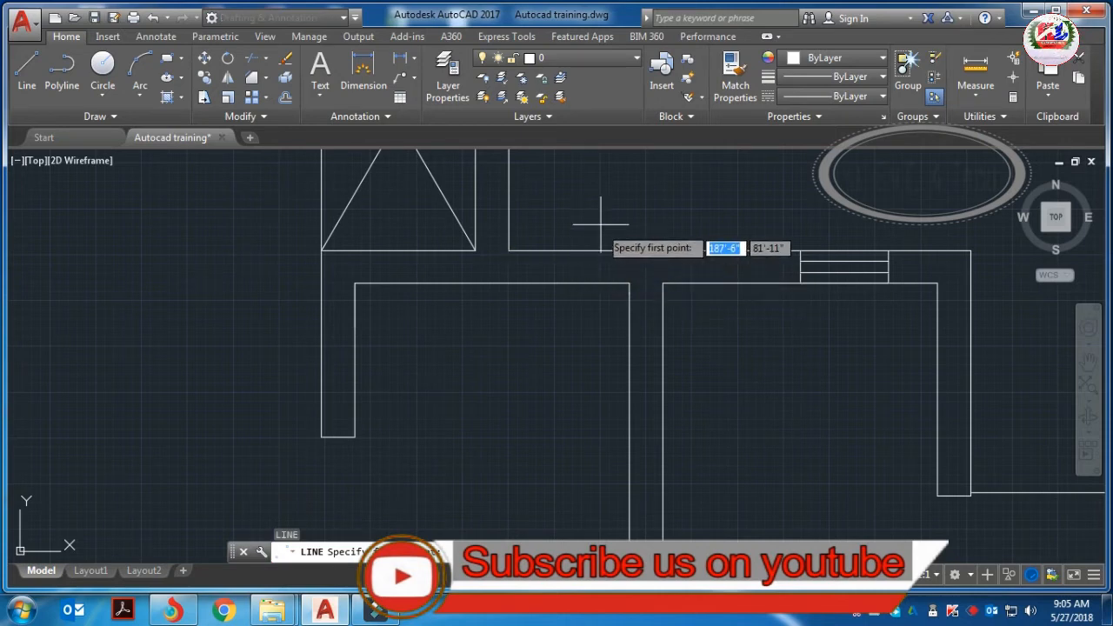
pyautogui.click(602, 249)
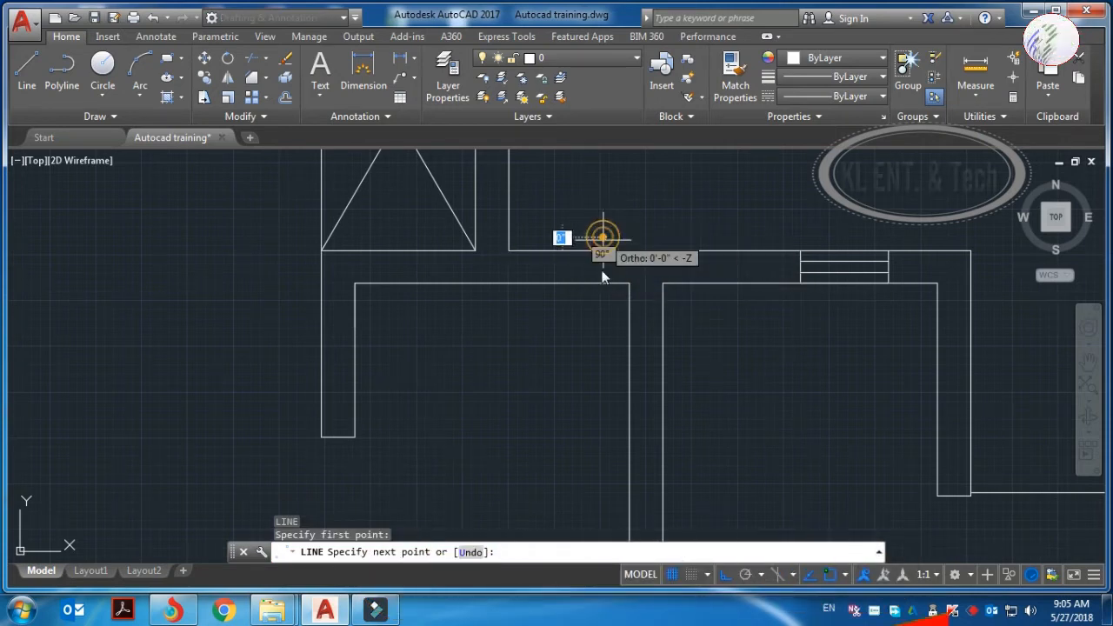
pyautogui.click(602, 295)
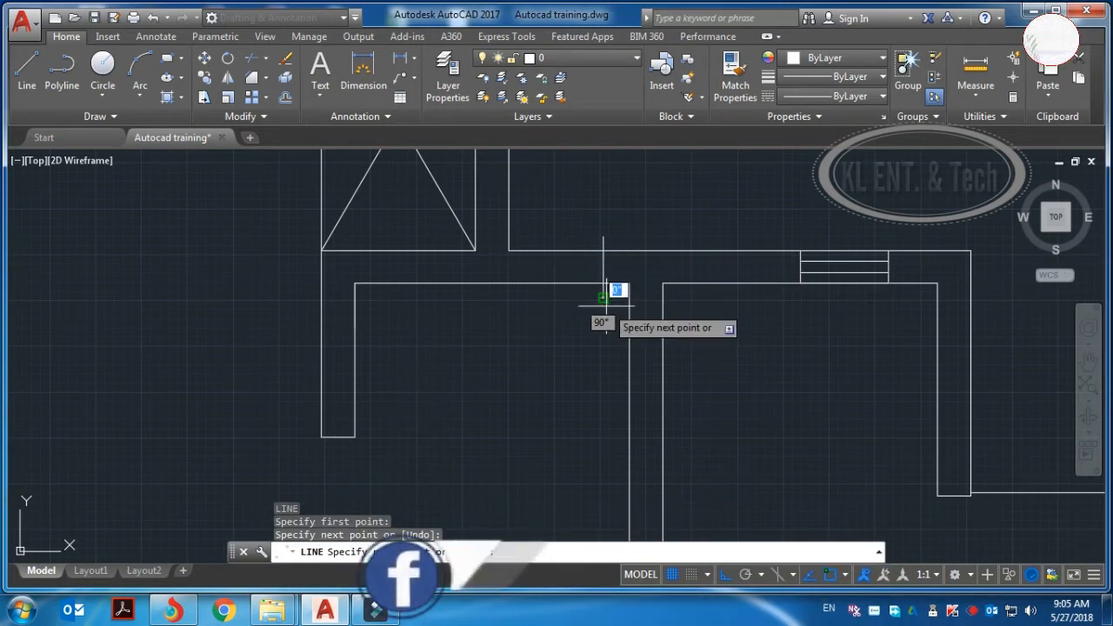
pyautogui.press('Escape')
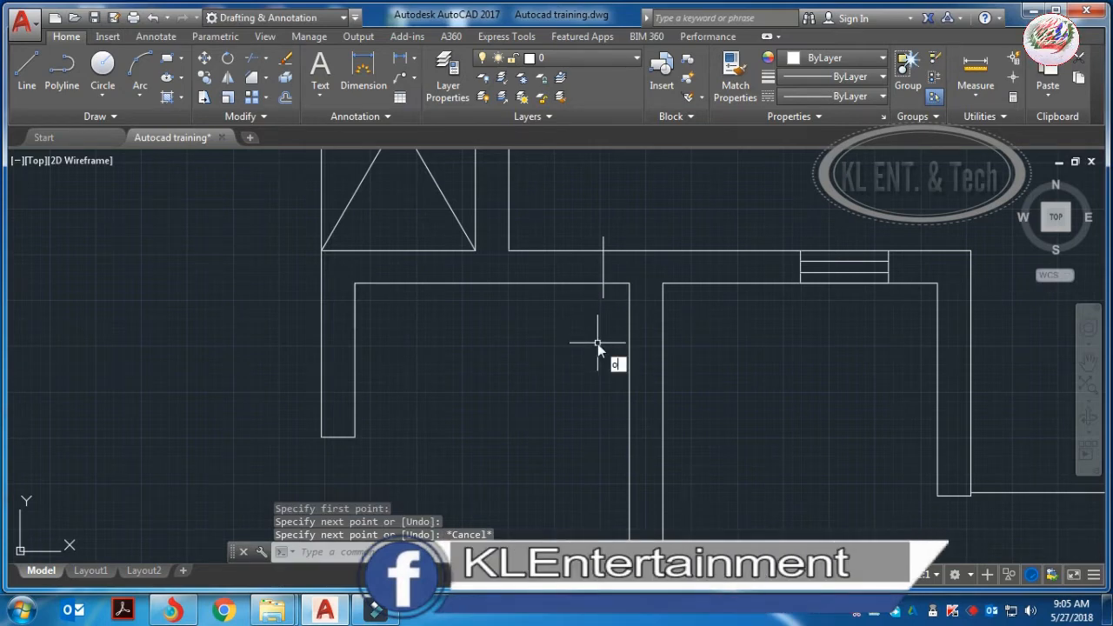
# - Offset the vertical line through the neighbouring room's top wall 2' to the left
pyautogui.press('Return')
pyautogui.write('2')
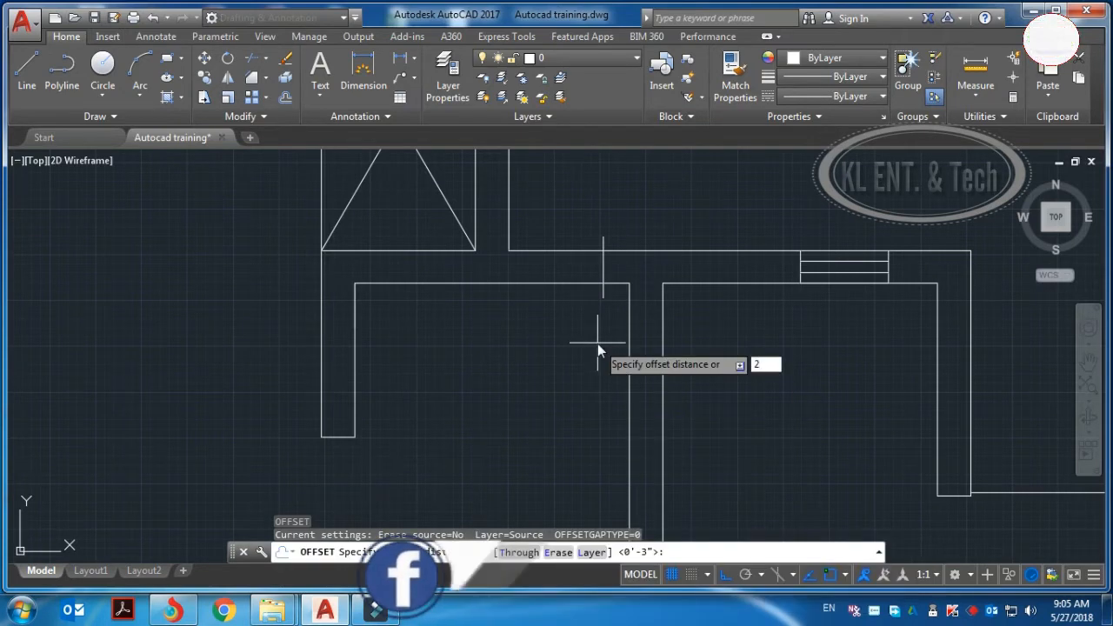
pyautogui.press('Return')
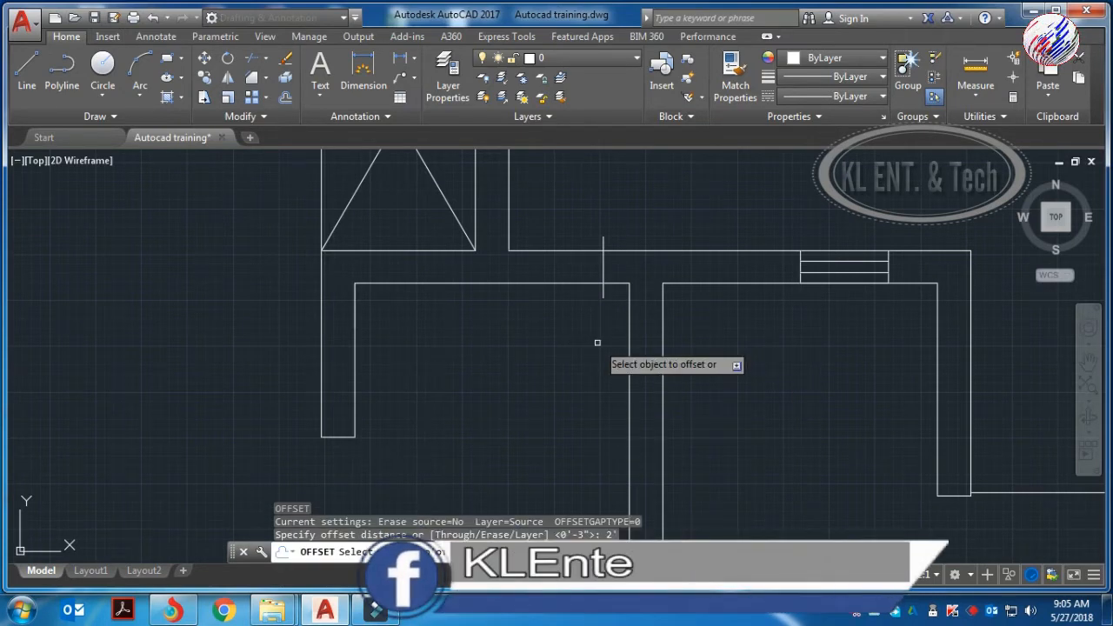
pyautogui.click(605, 252)
pyautogui.click(556, 266)
pyautogui.scroll(-2, 579, 321)
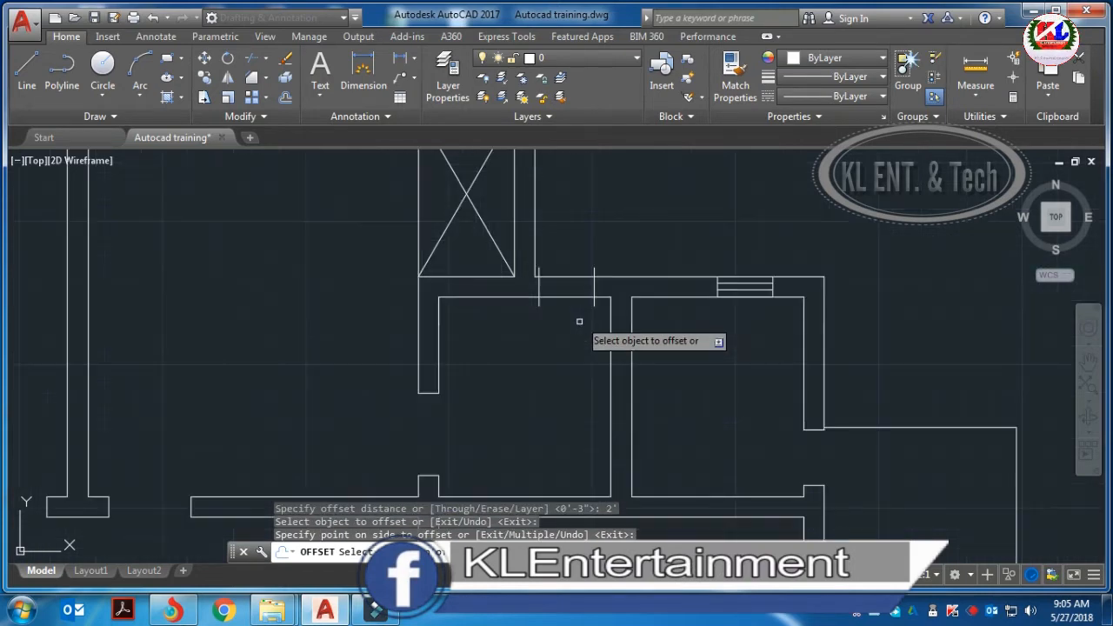
pyautogui.scroll(4, 576, 215)
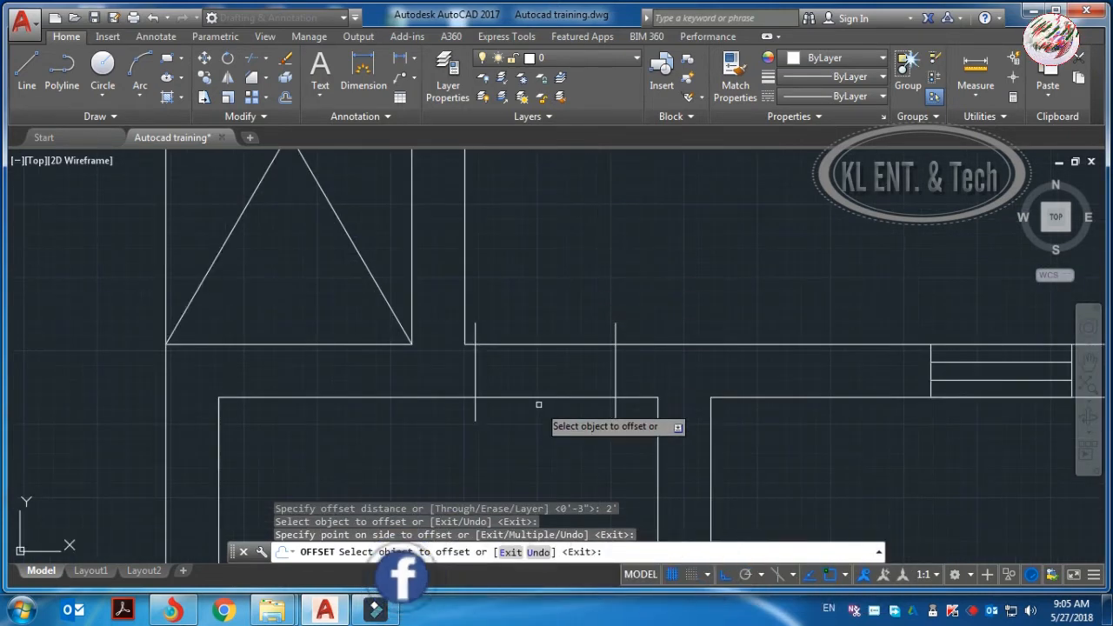
pyautogui.press('Escape')
# - Draw a horizontal line along the top wall's inner face between the neighbouring room's two vertical window lines
pyautogui.press('l')
pyautogui.press('Return')
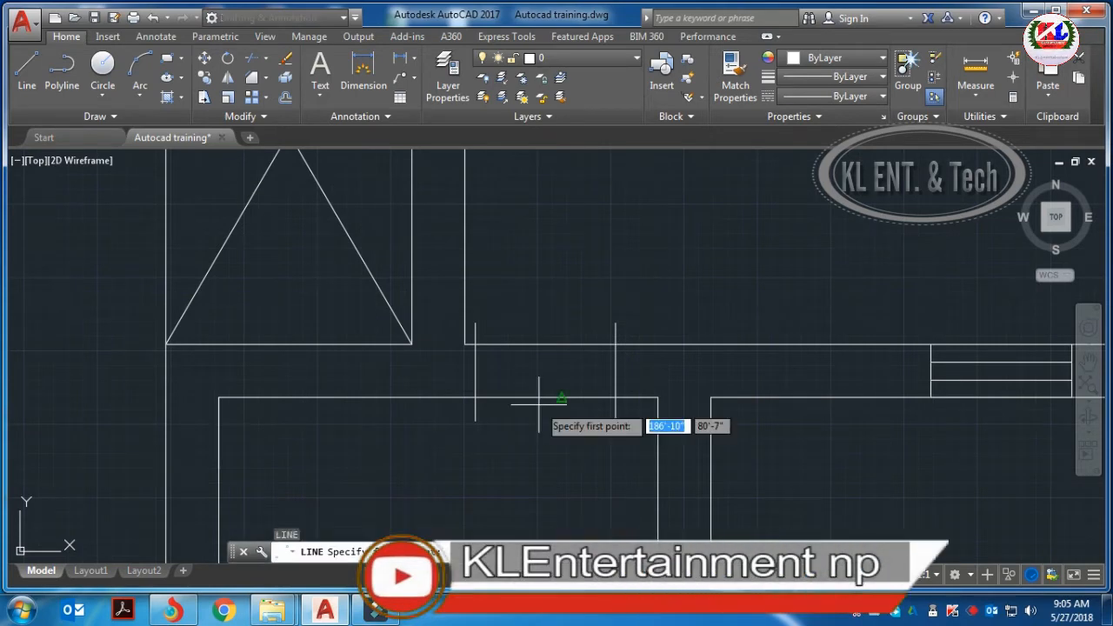
pyautogui.click(475, 399)
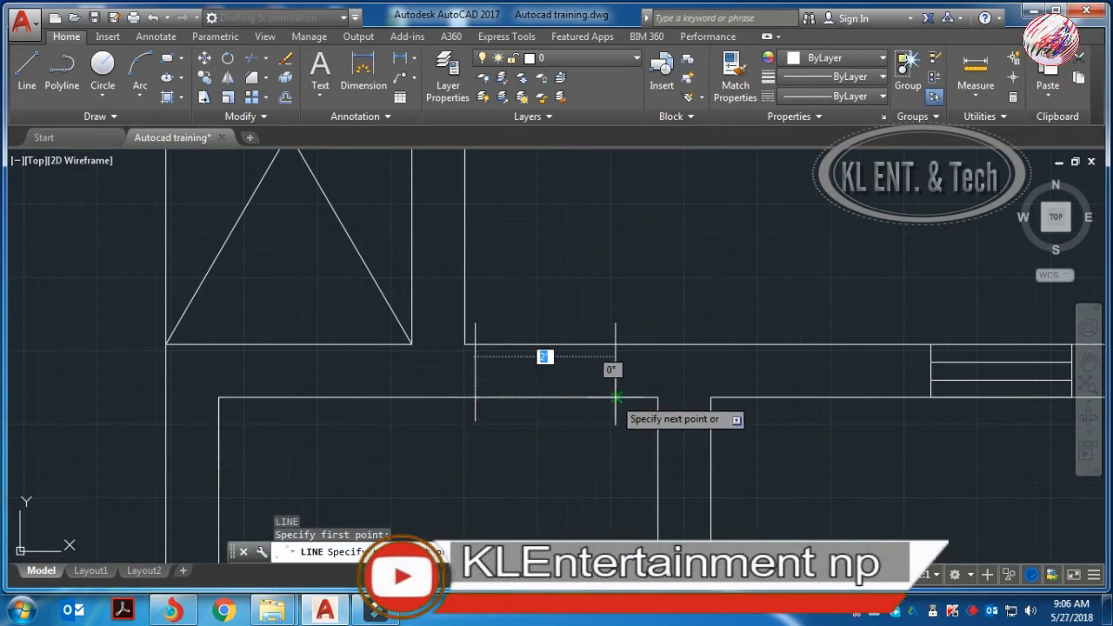
pyautogui.press('Escape')
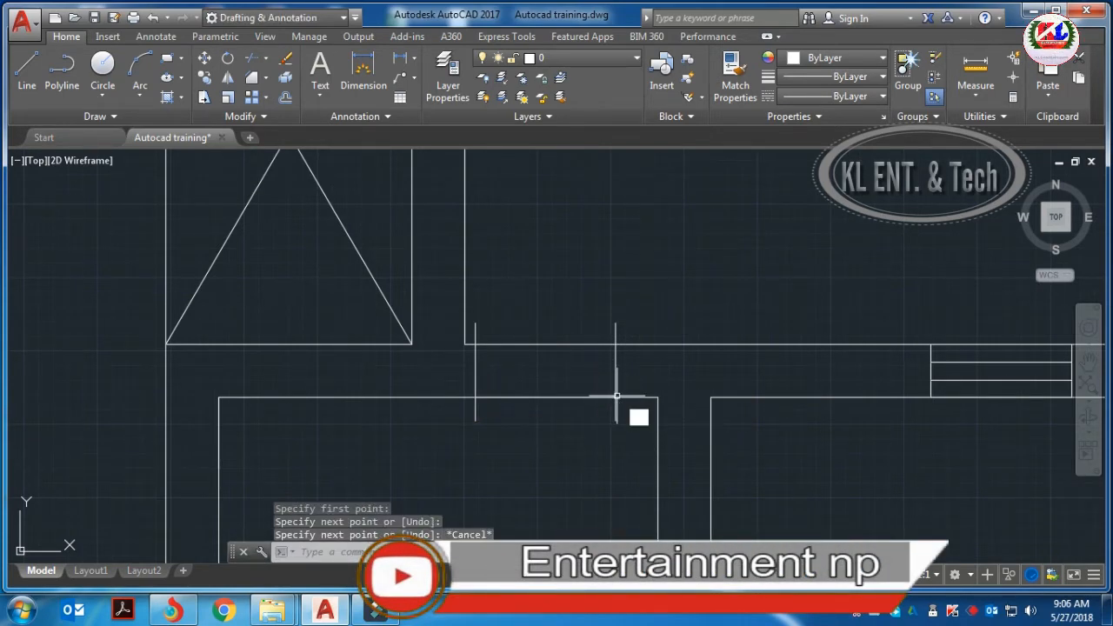
# - Offset the neighbouring room's horizontal window line 3" upward into the wall
pyautogui.write('o')
pyautogui.press('Return')
pyautogui.write('3')
pyautogui.press('Return')
pyautogui.click(576, 398)
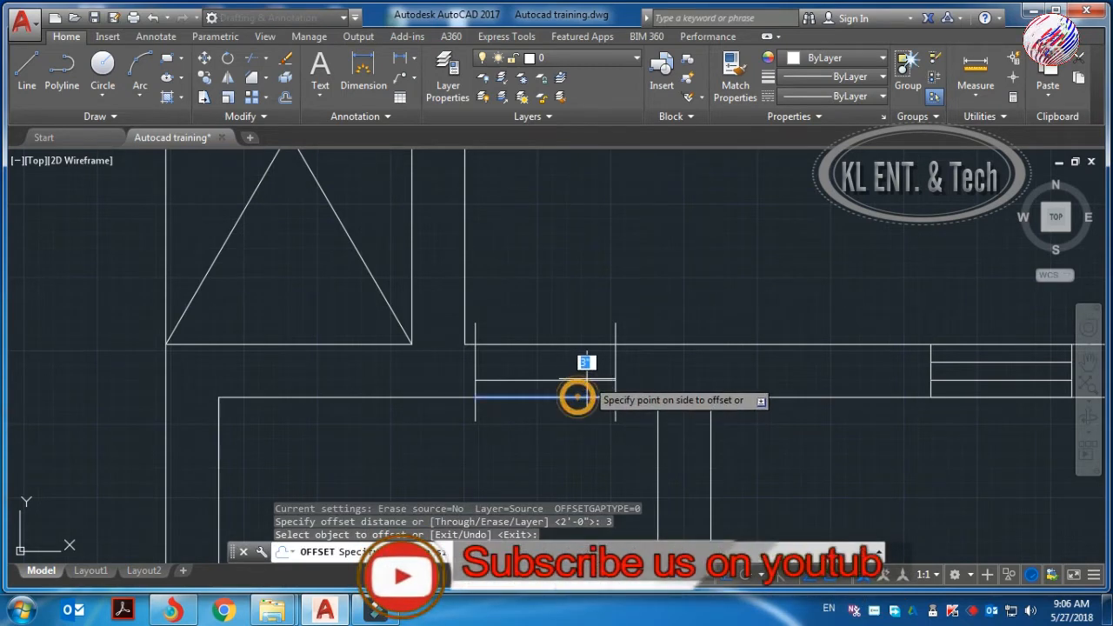